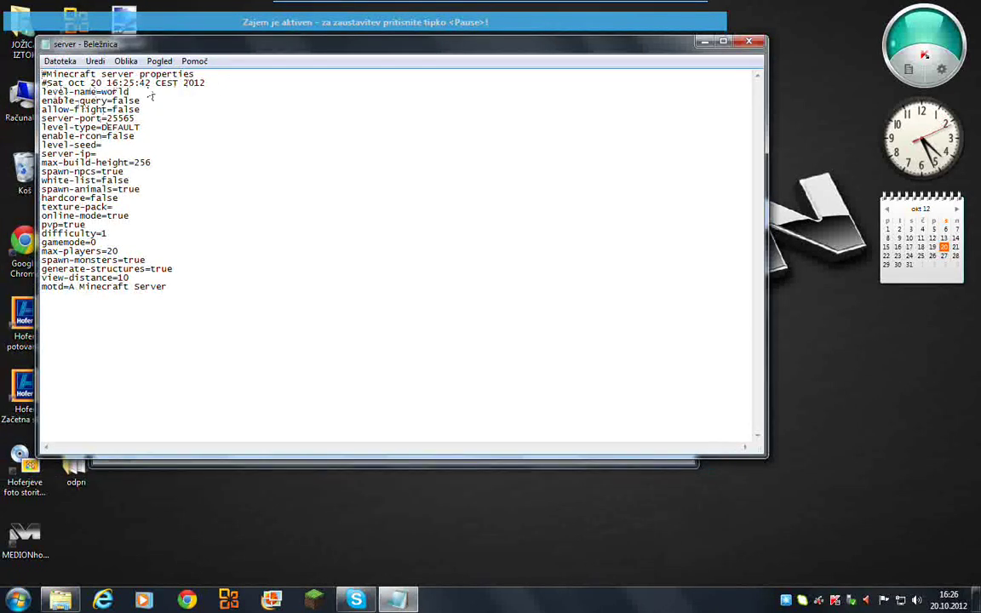
- Select 'world' in the level-name line, then close the server properties file in Notepad
left_click_drag(128, 93, 104, 93)
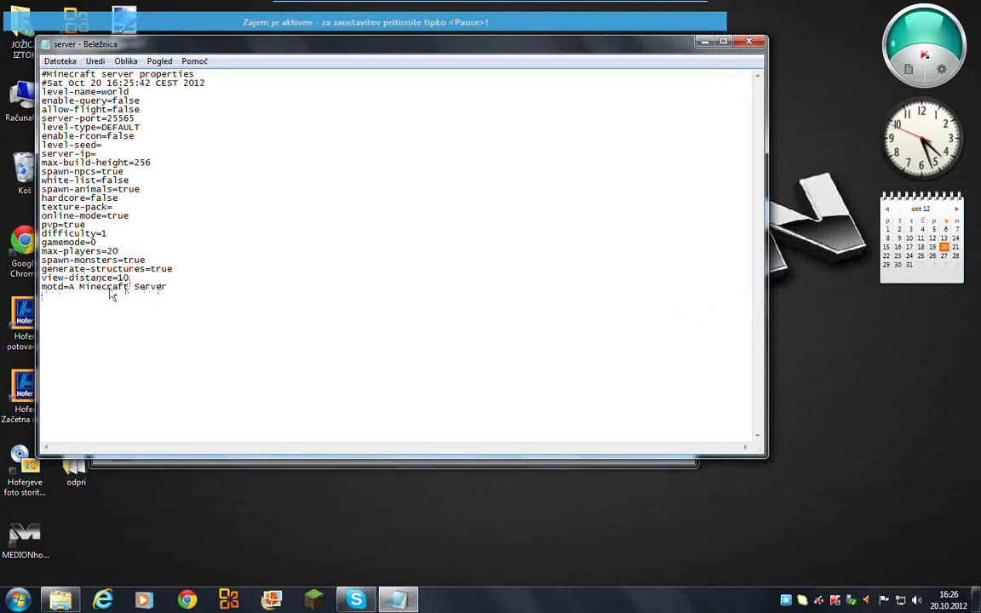
left_click(742, 44)
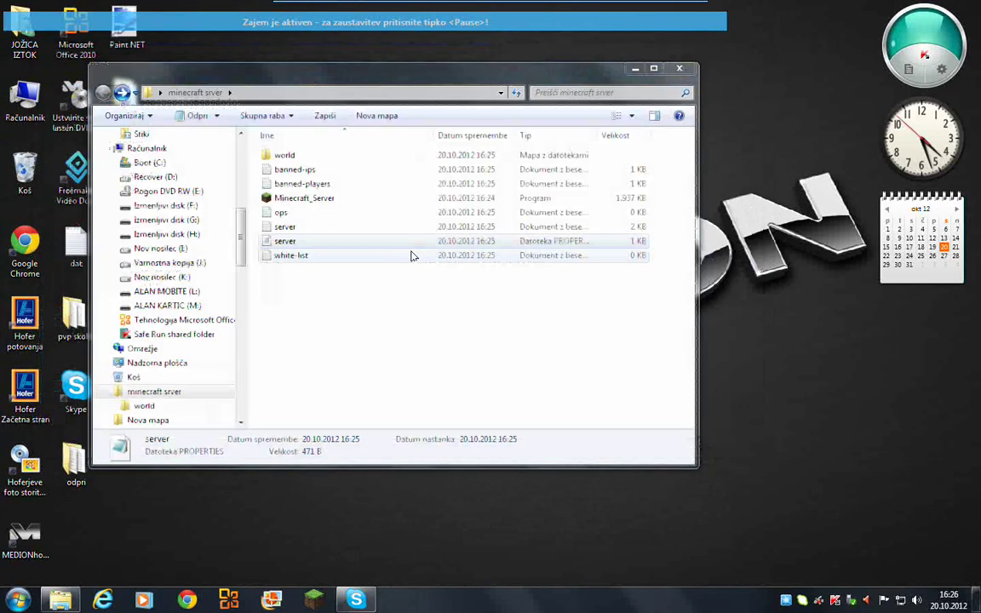
- Reopen server.properties in Notepad and minimize it
left_click(363, 336)
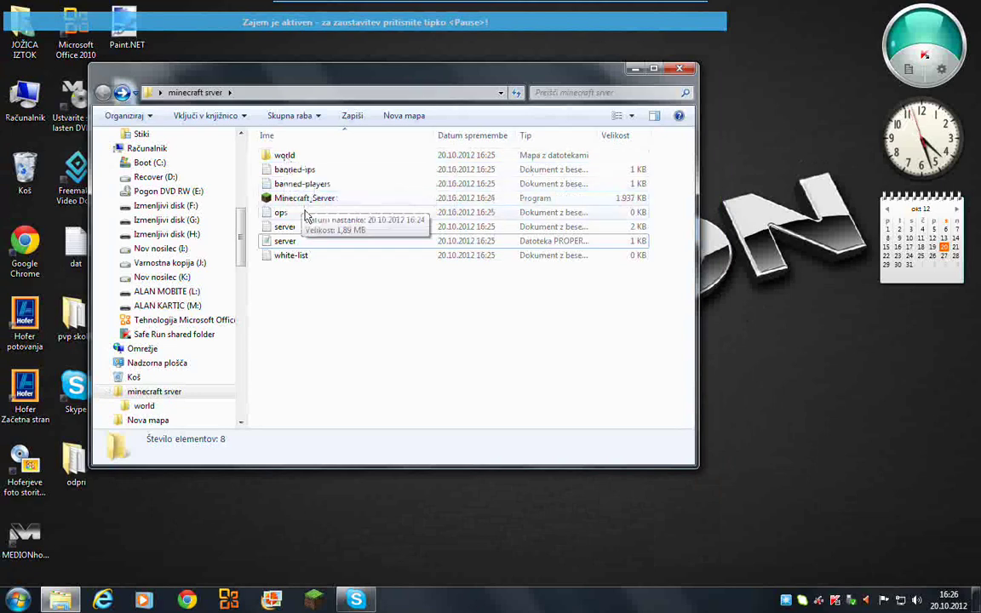
left_click(288, 244)
double_click(288, 244)
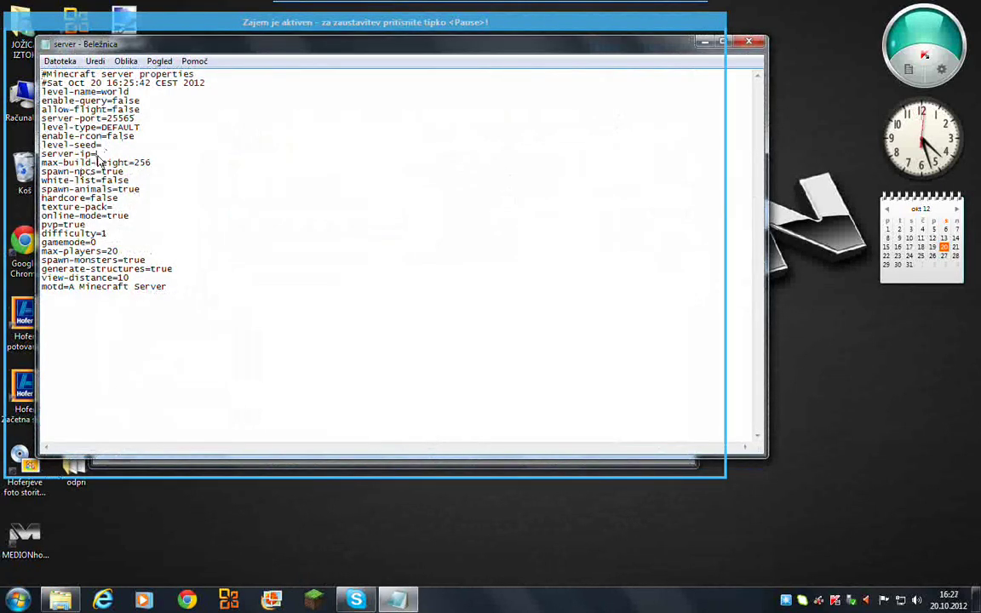
left_click(704, 44)
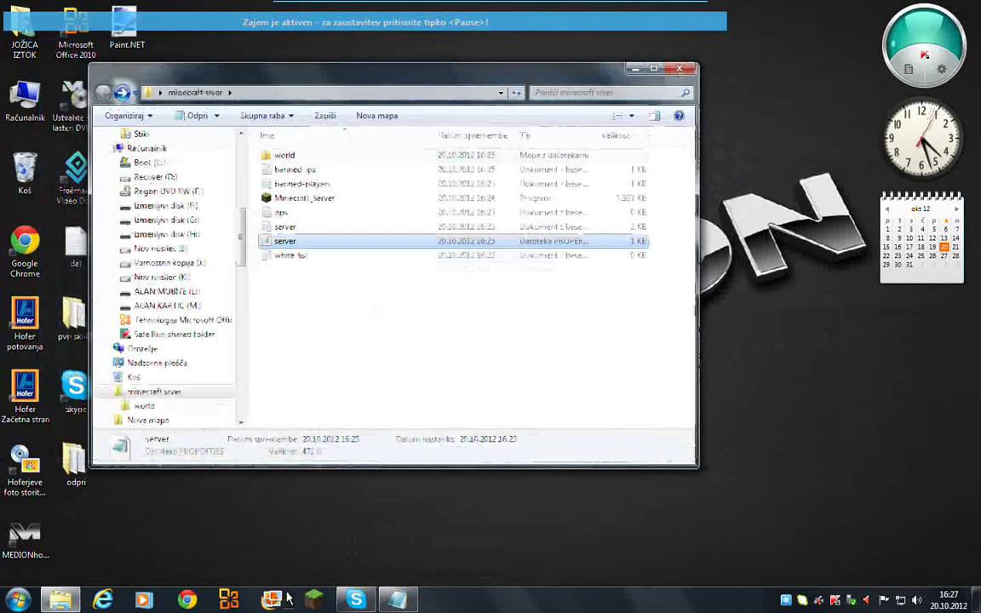
- Open a new Explorer window on the Knjižnice libraries from the taskbar jump list
right_click(59, 601)
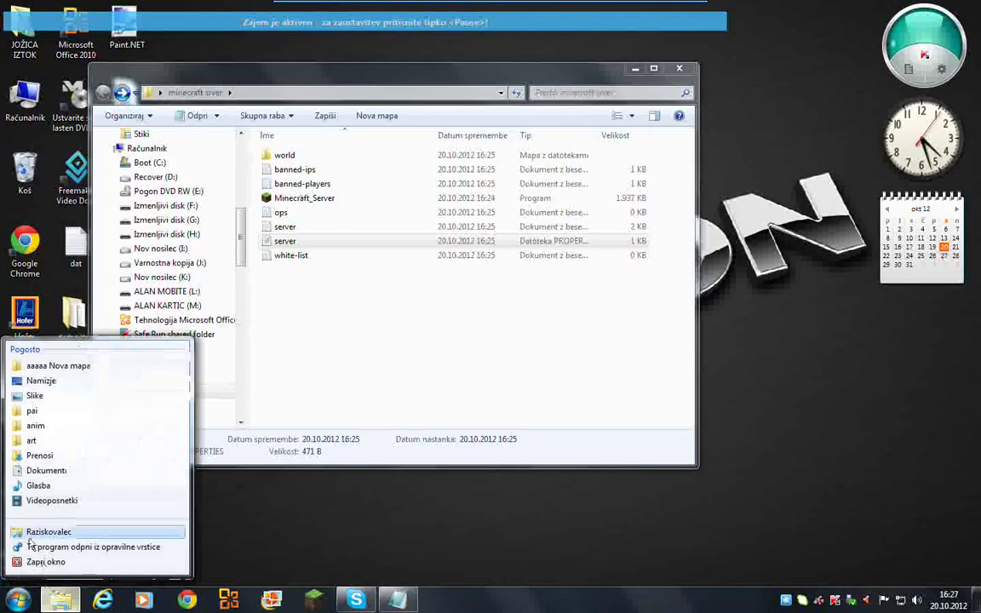
left_click(42, 456)
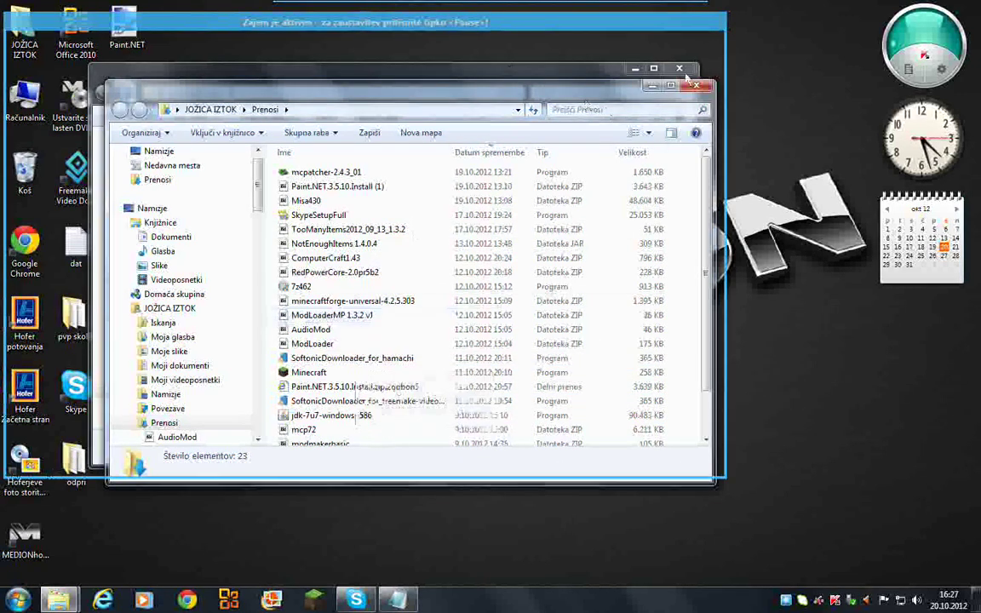
left_click(711, 87)
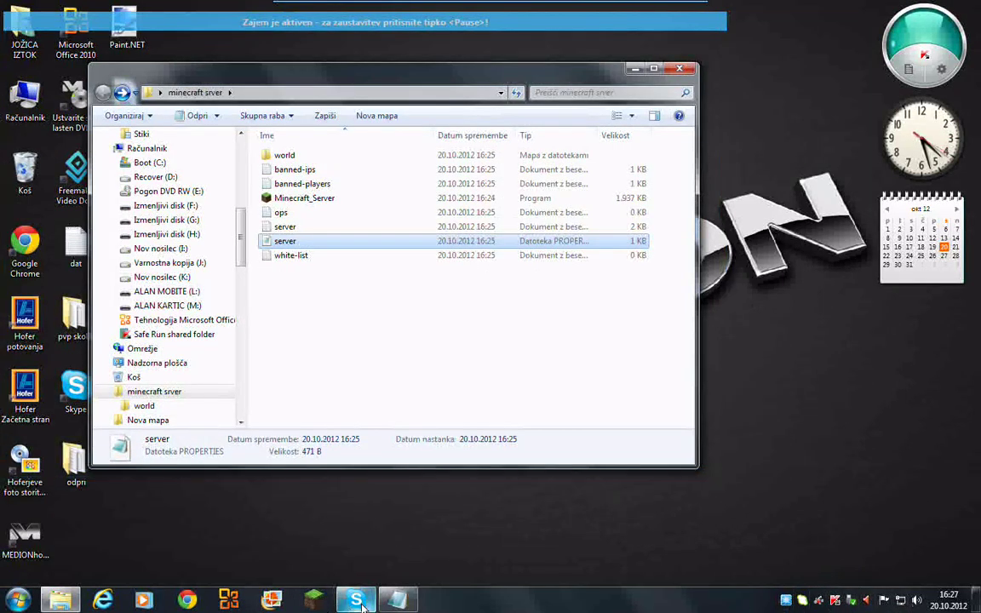
left_click(75, 603)
left_click(75, 603)
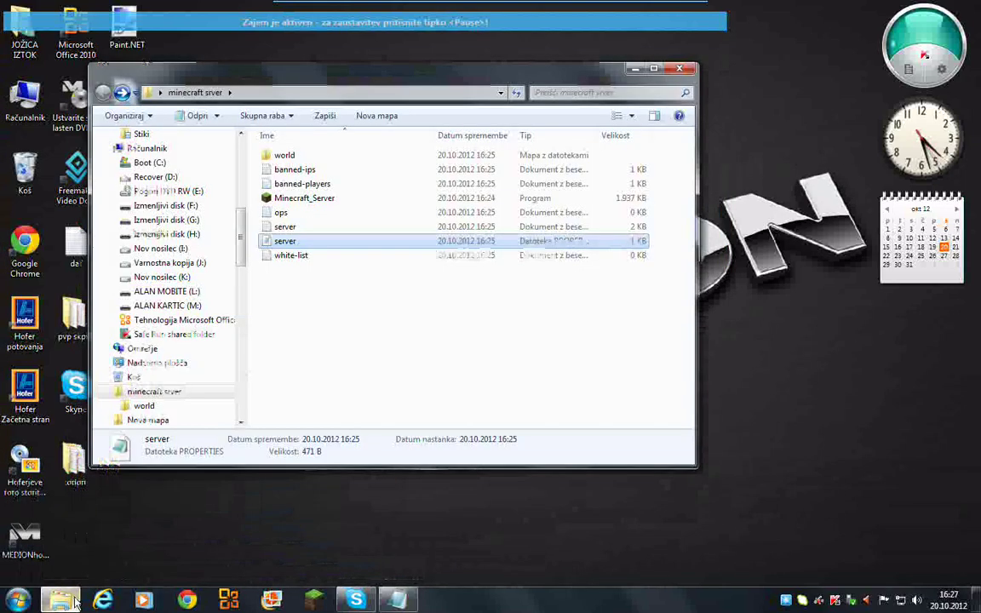
right_click(75, 603)
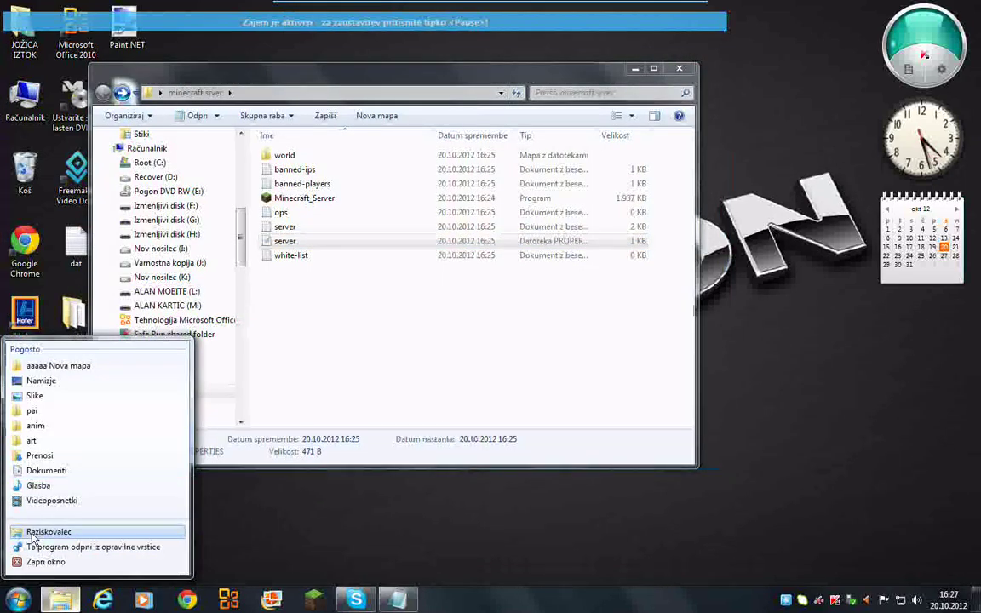
left_click(54, 533)
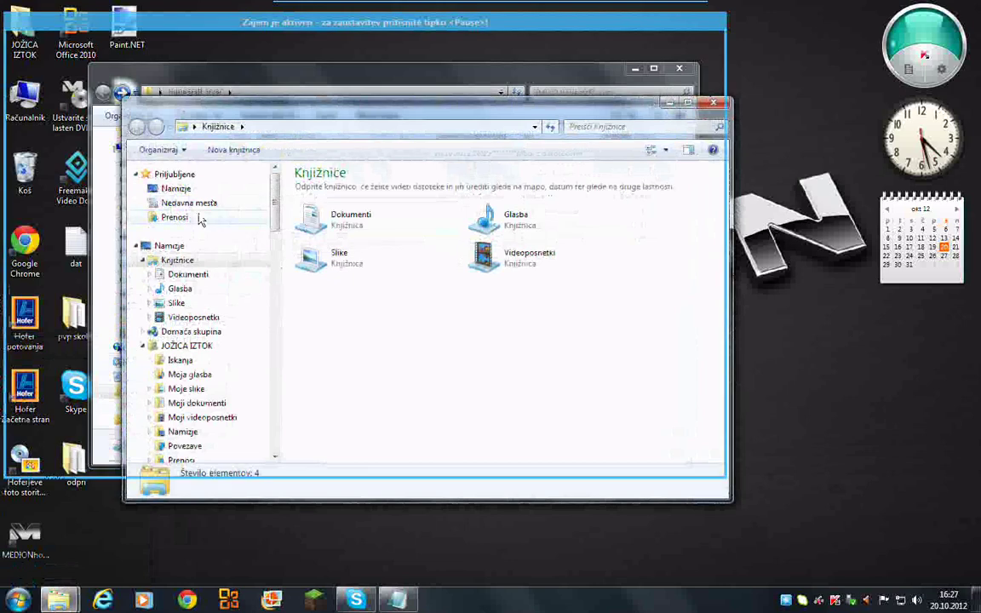
- Run SoftonicDownloader_for_hamachi from Prenosi, confirm with Zaženi, and close the folder
left_click(197, 218)
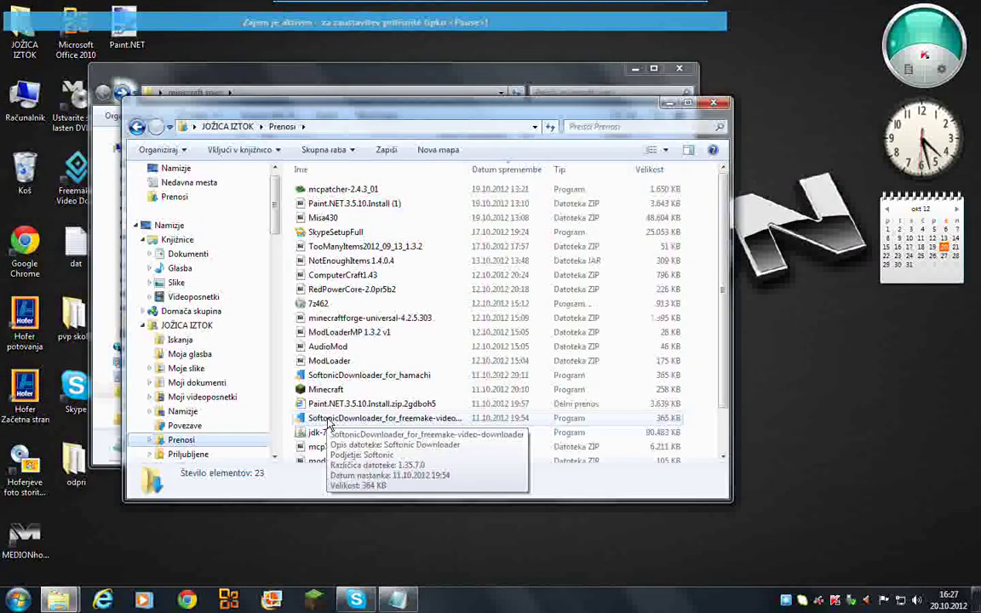
left_click(324, 379)
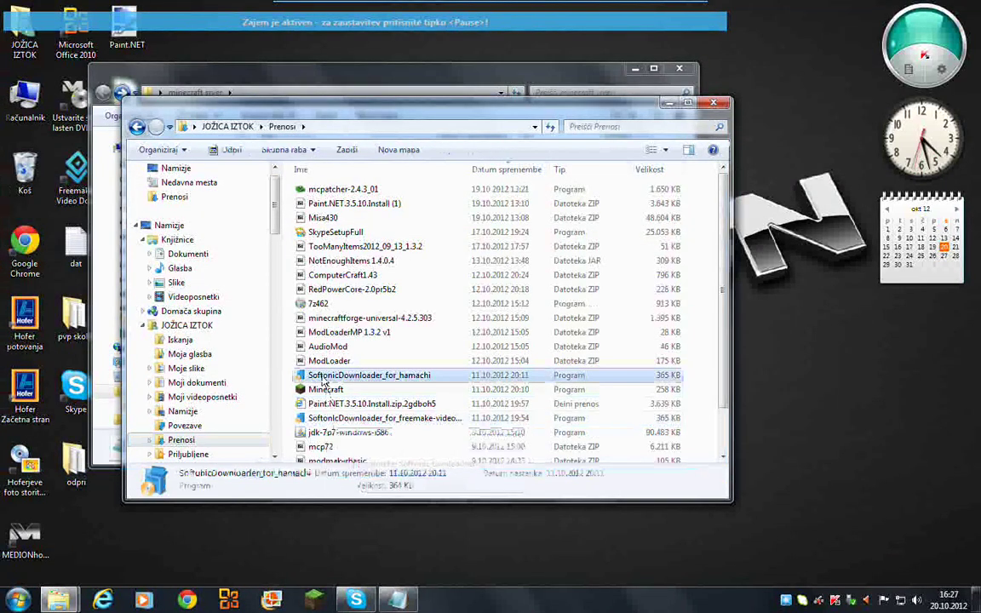
double_click(324, 379)
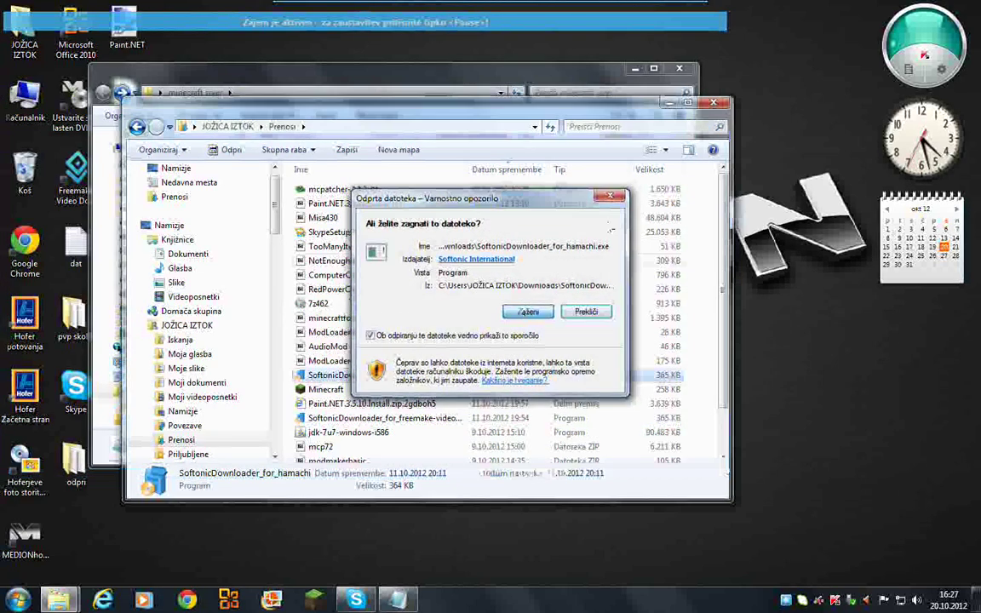
left_click(518, 311)
left_click(713, 104)
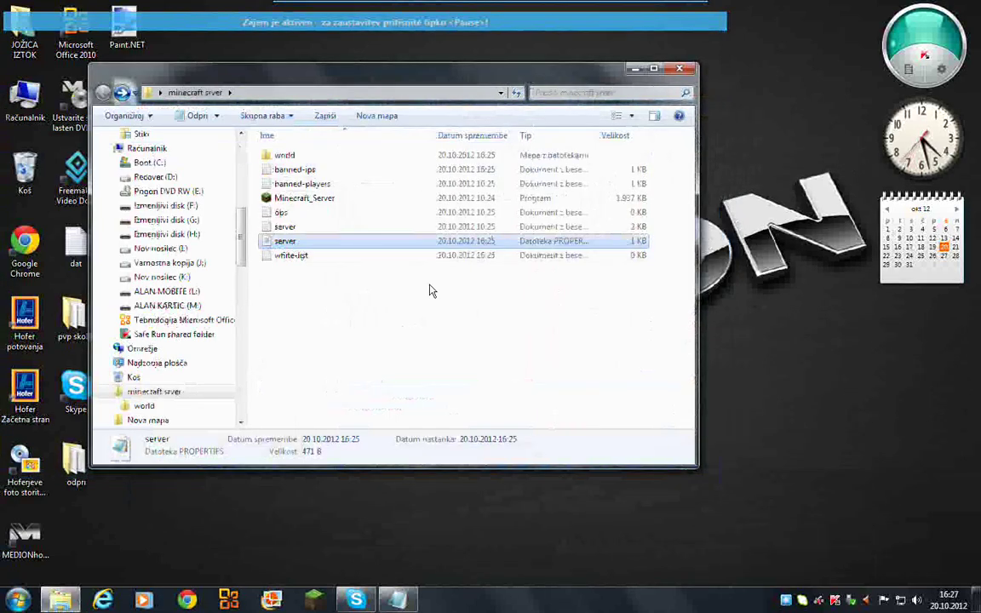
- Bring the server properties file back up in Notepad
key("super")
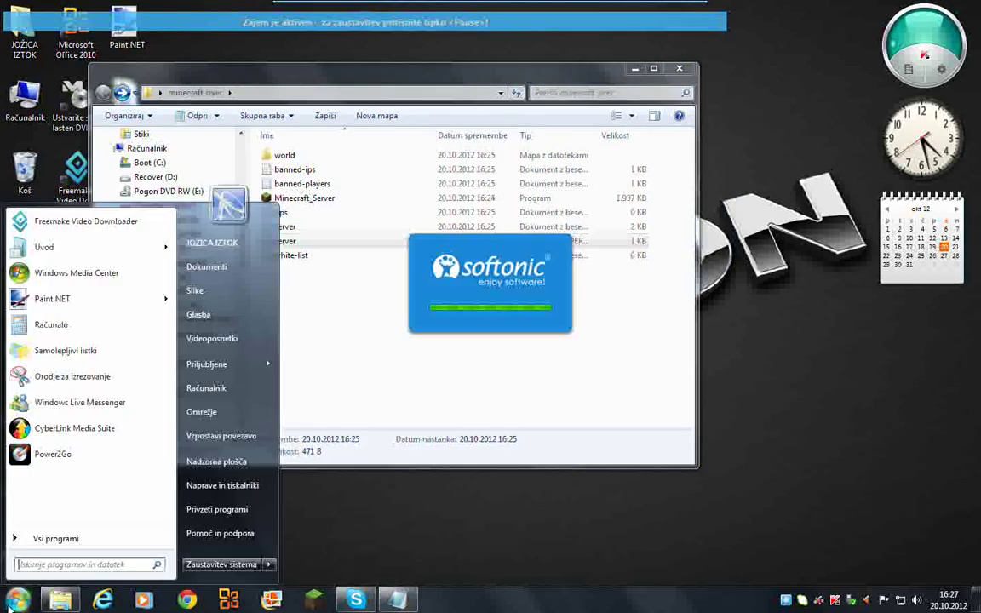
key("super")
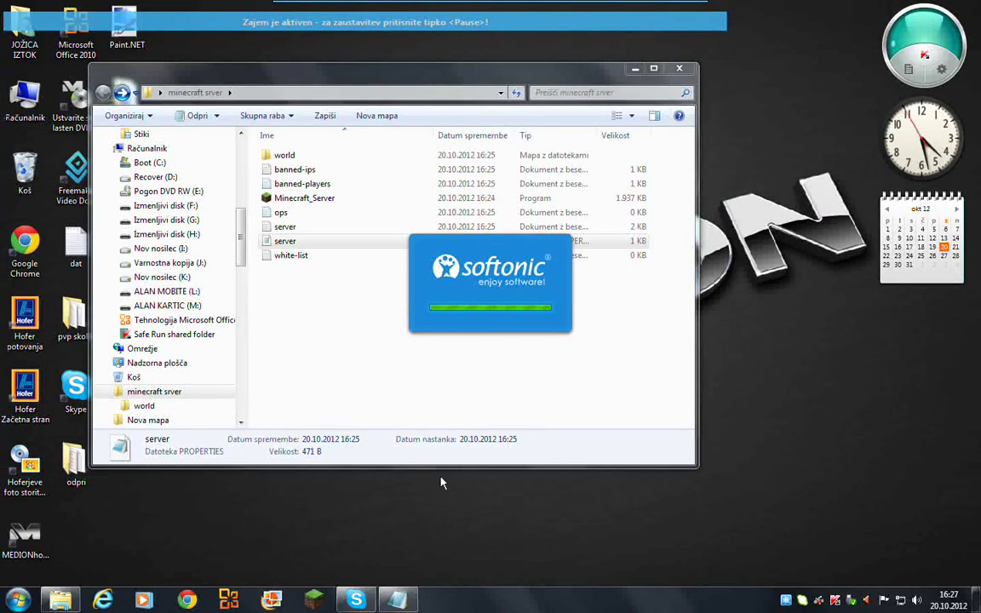
left_click(400, 601)
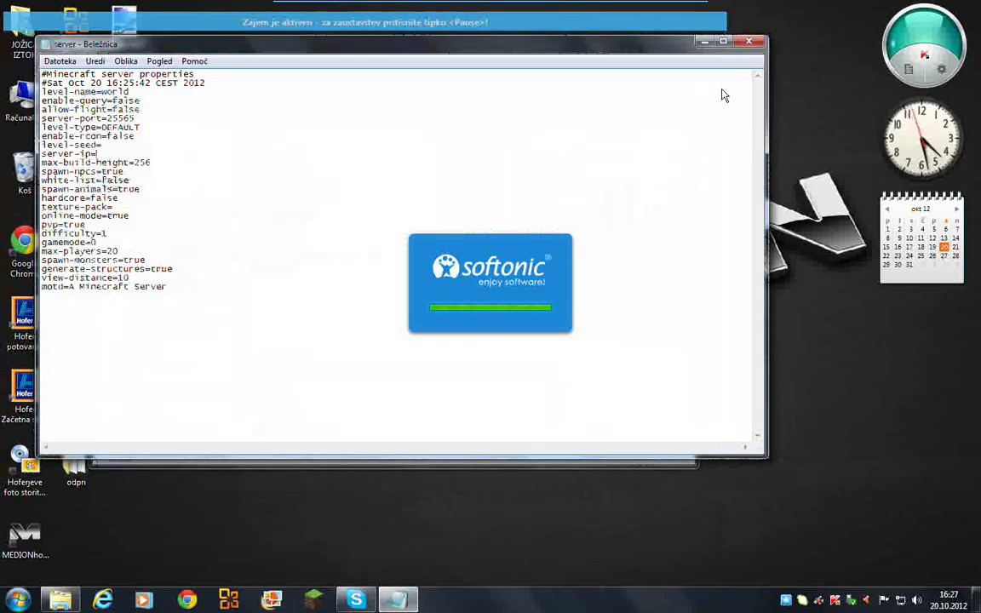
- Close Notepad, start the Hamachi download with Express install, and minimize the downloader
left_click(754, 39)
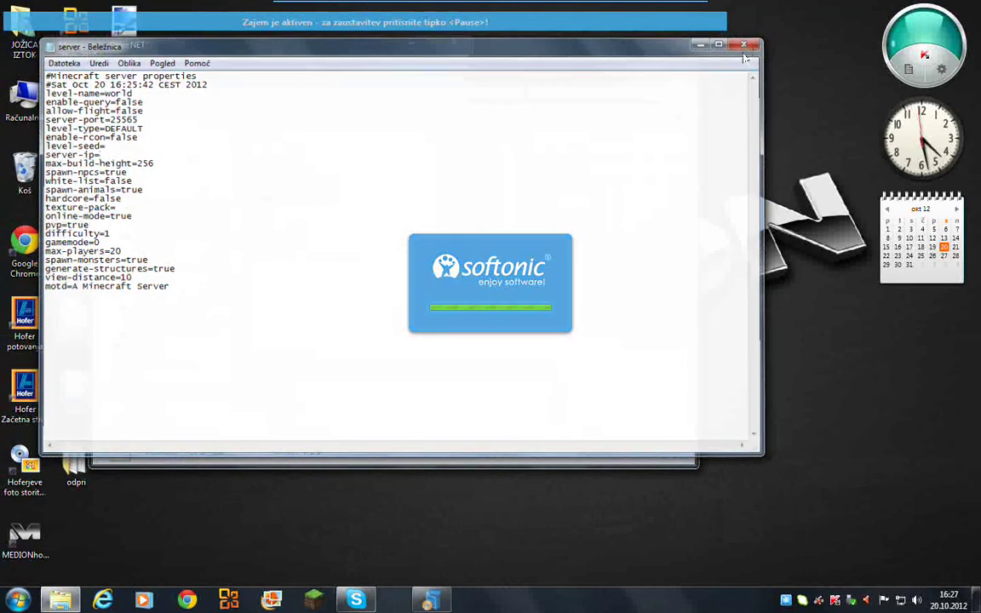
left_click(251, 49)
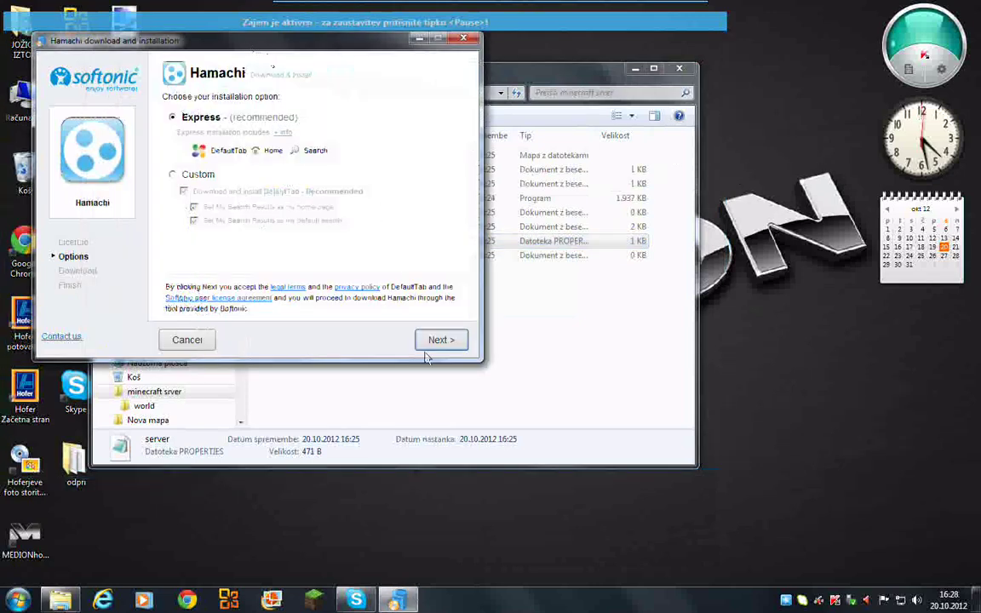
left_click(440, 340)
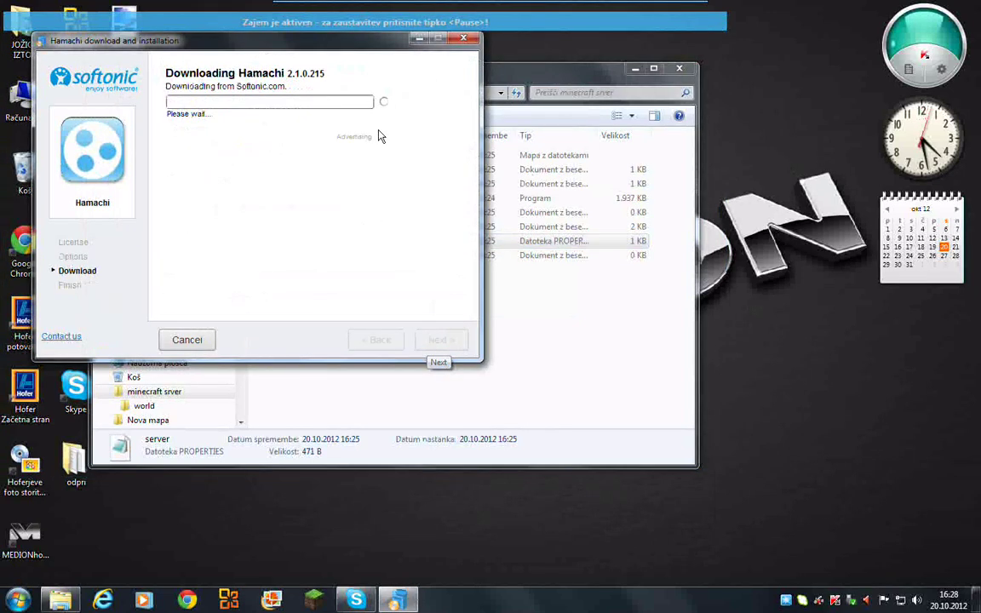
left_click(418, 40)
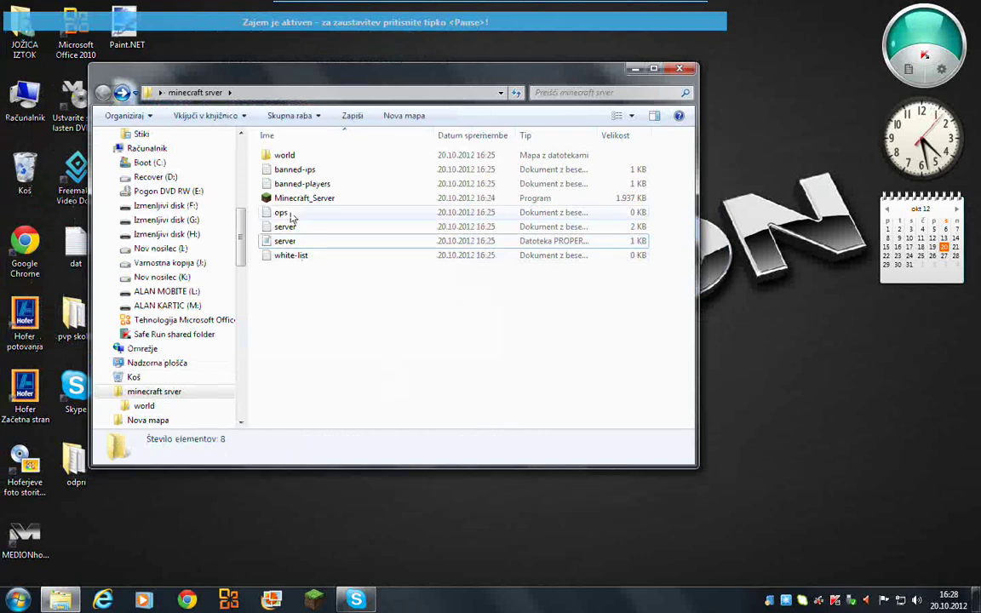
left_click_drag(248, 77, 314, 108)
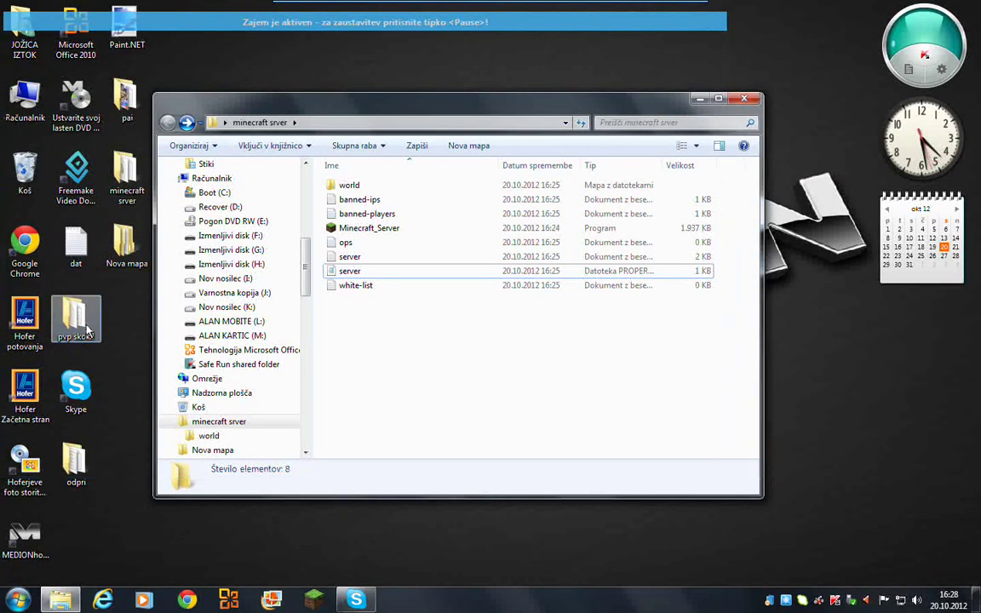
- Open the pvp skok!! world folder and bring up the Hamachi setup wizard
double_click(83, 323)
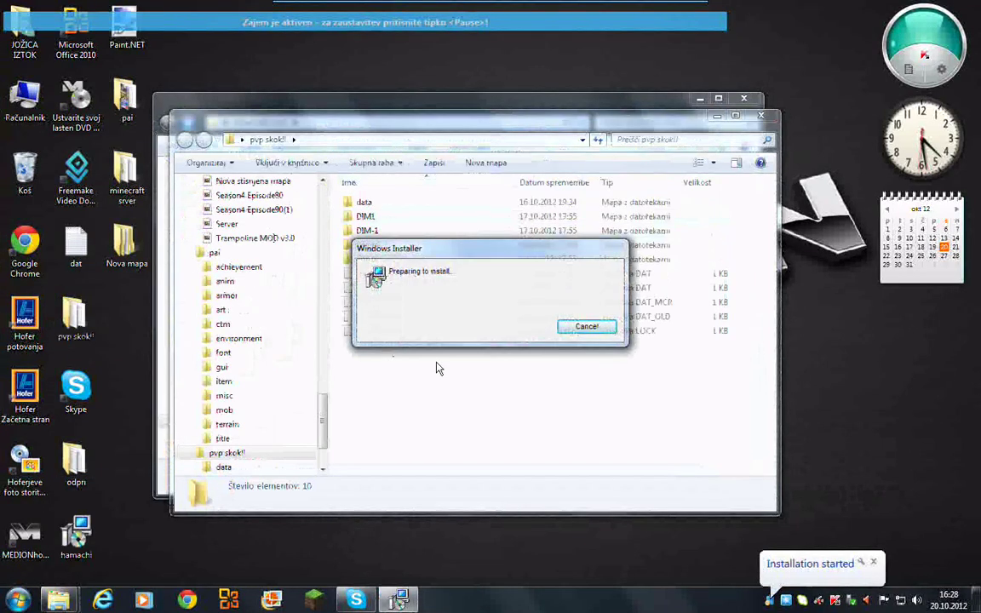
left_click(585, 328)
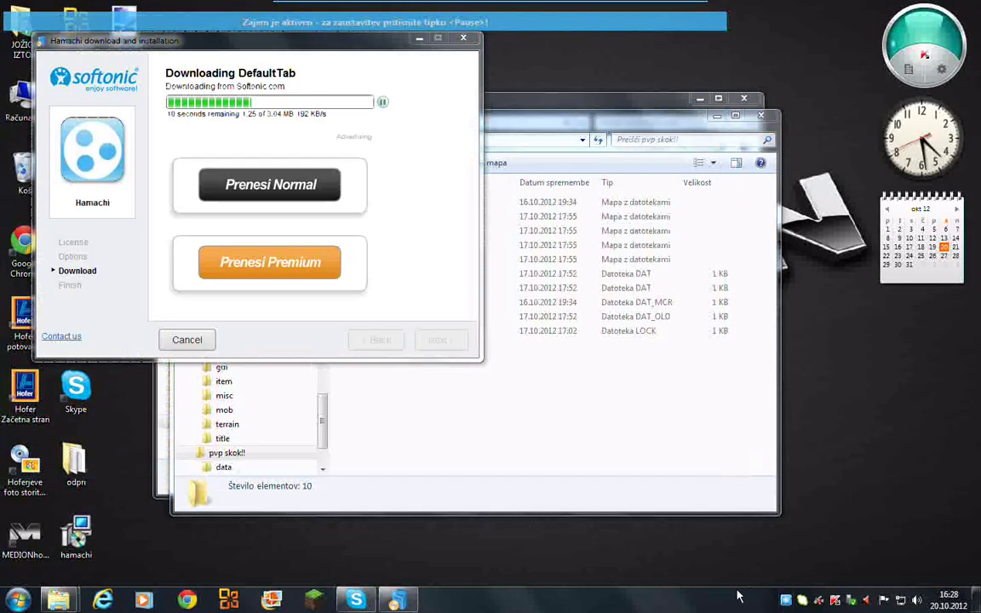
left_click(309, 191)
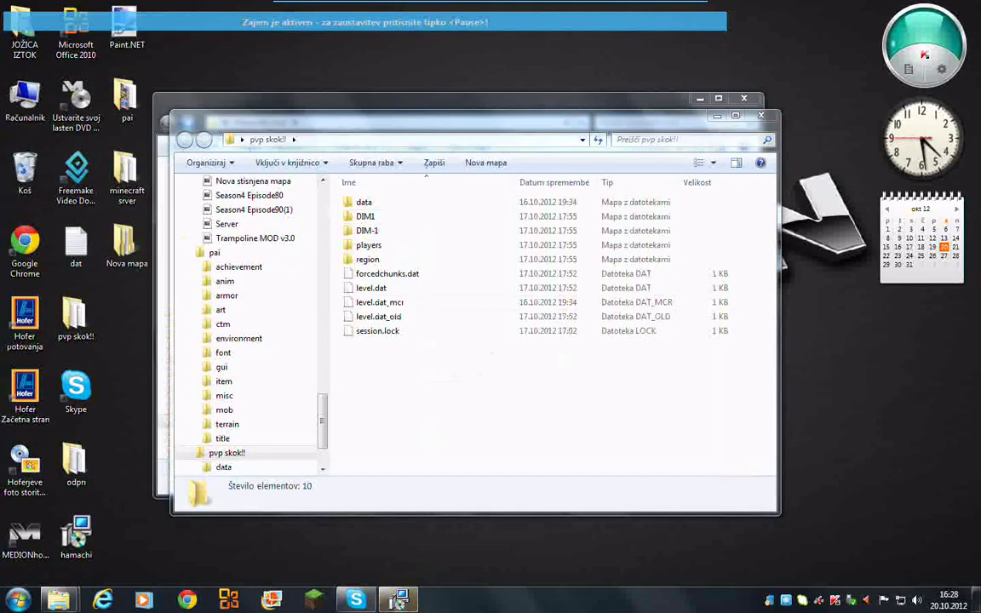
left_click(399, 600)
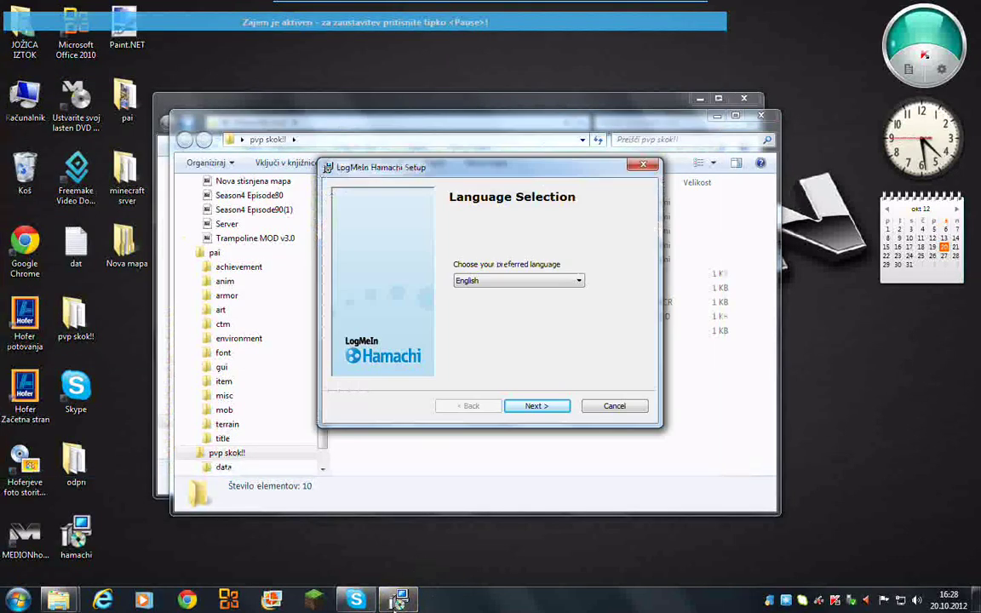
- Run Hamachi setup in English, accept the terms, and install to the default folder
left_click(550, 409)
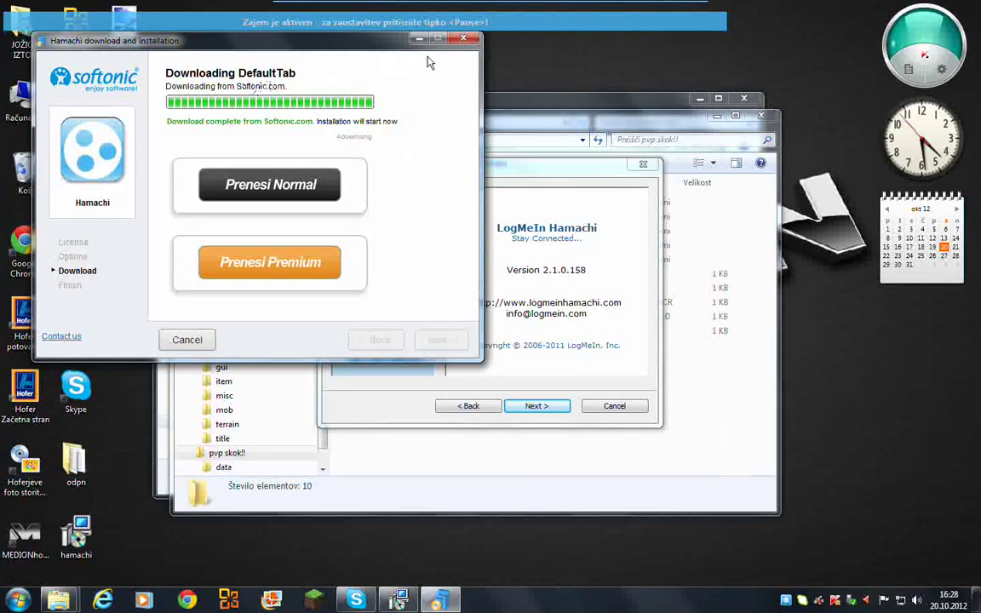
left_click(463, 40)
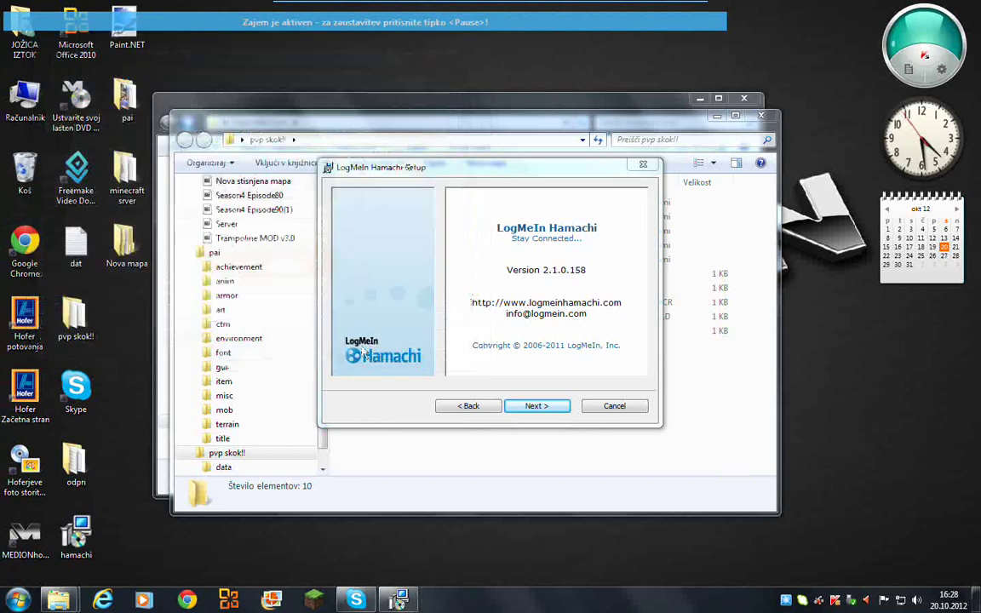
left_click(545, 409)
left_click(545, 411)
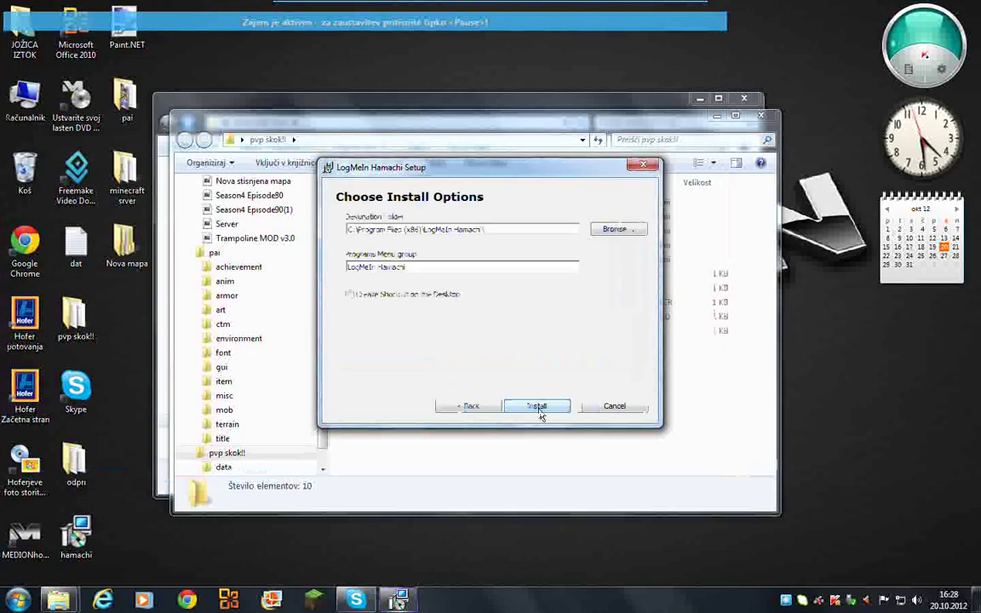
left_click(538, 409)
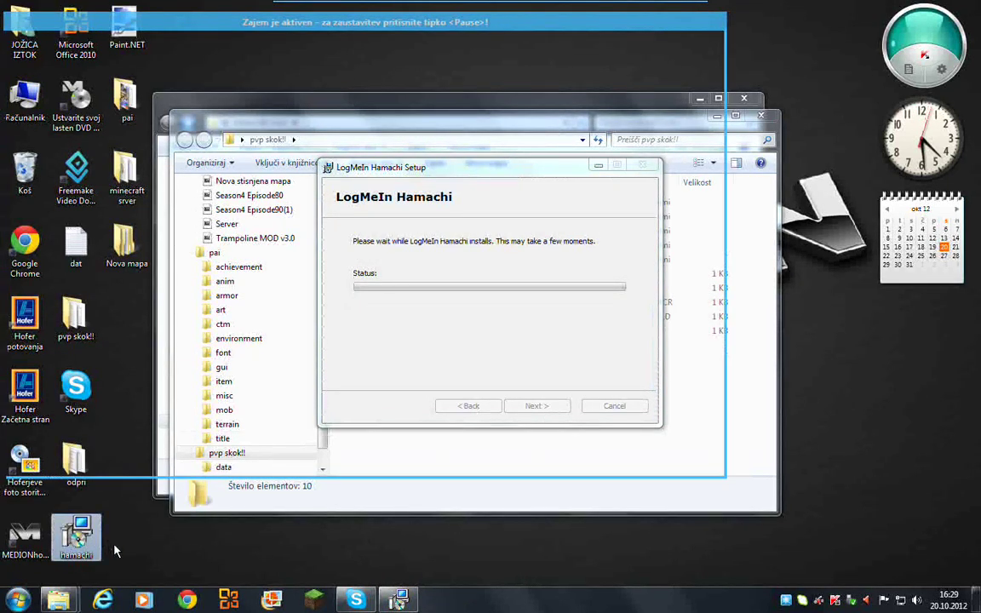
- Try deleting the hamachi installer, dismiss the file-in-use warning, and minimize Setup
key("Delete")
left_click(543, 360)
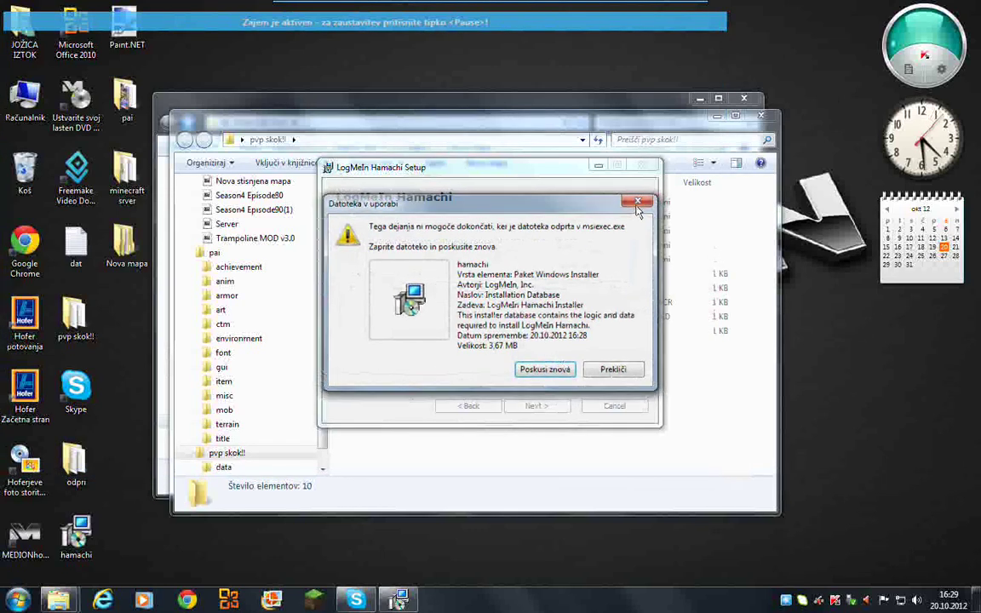
key("Escape")
left_click(600, 166)
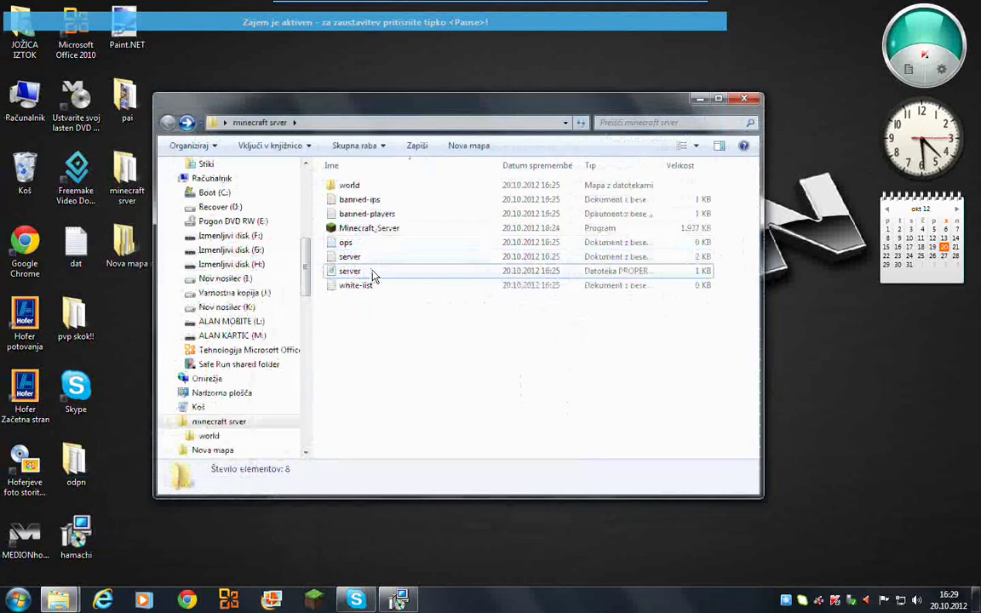
- Browse the world and odpri folders, then close the odpri window
double_click(349, 185)
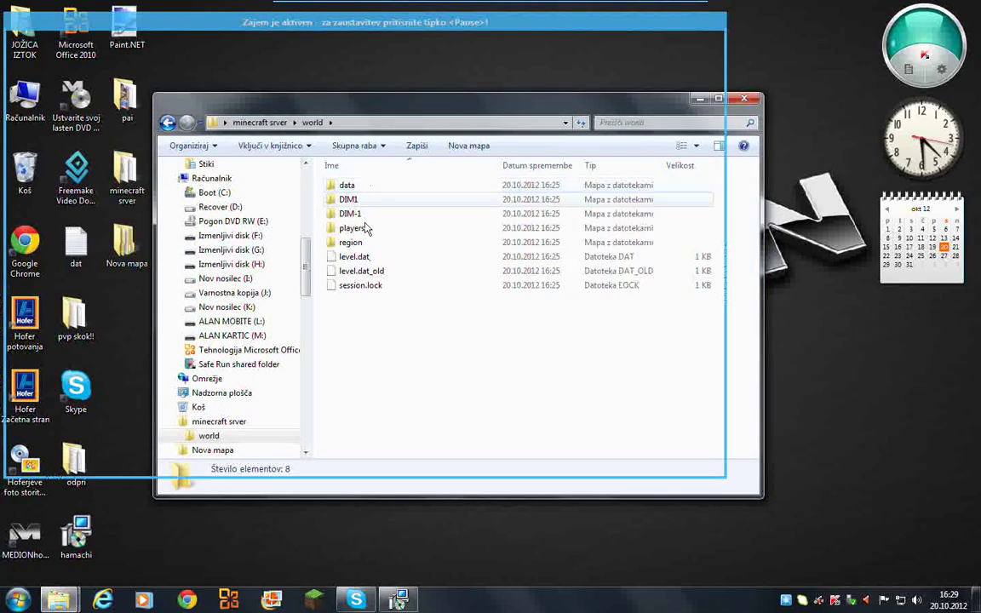
left_click(166, 125)
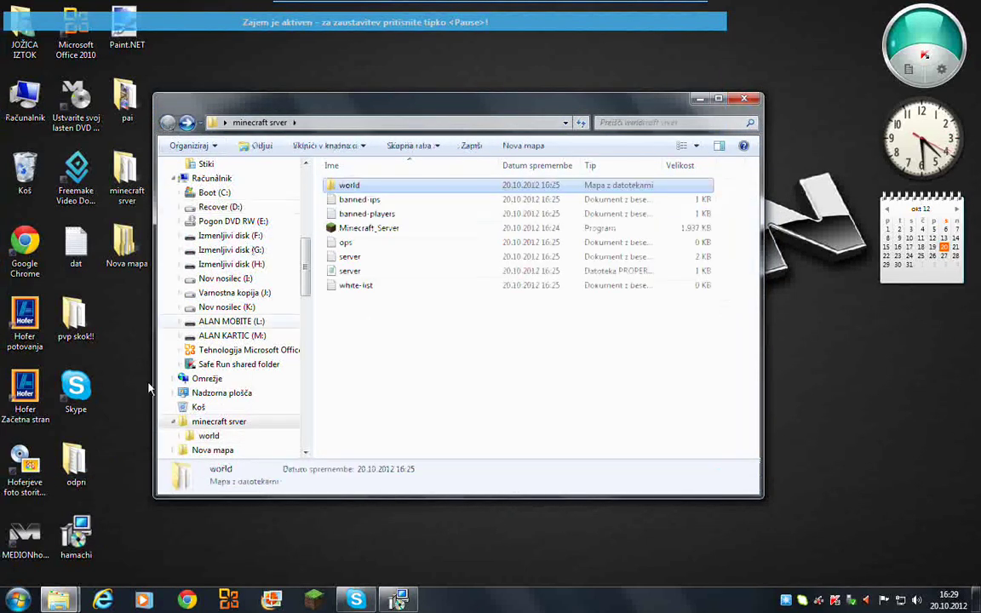
double_click(74, 467)
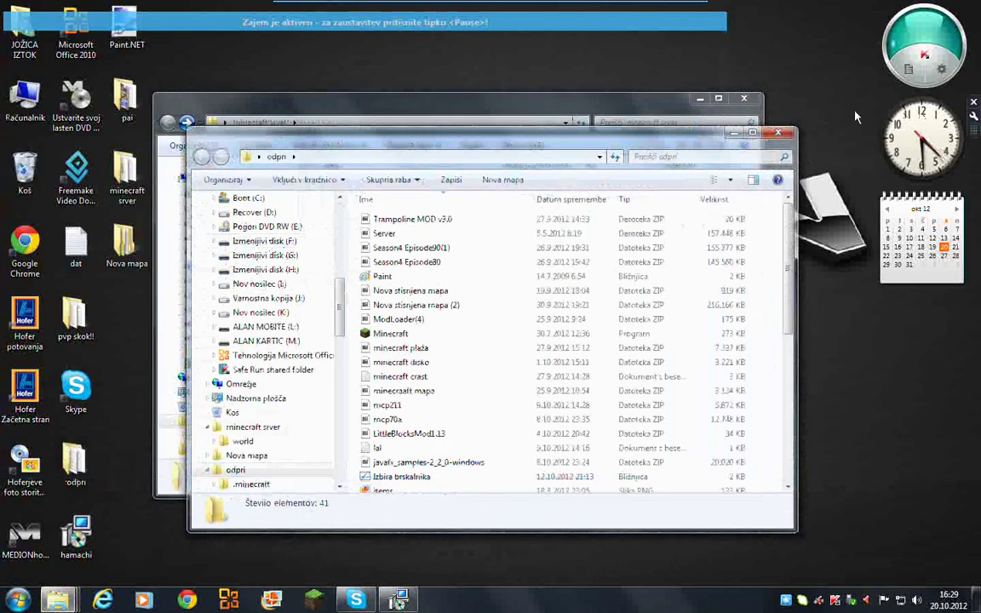
left_click(782, 135)
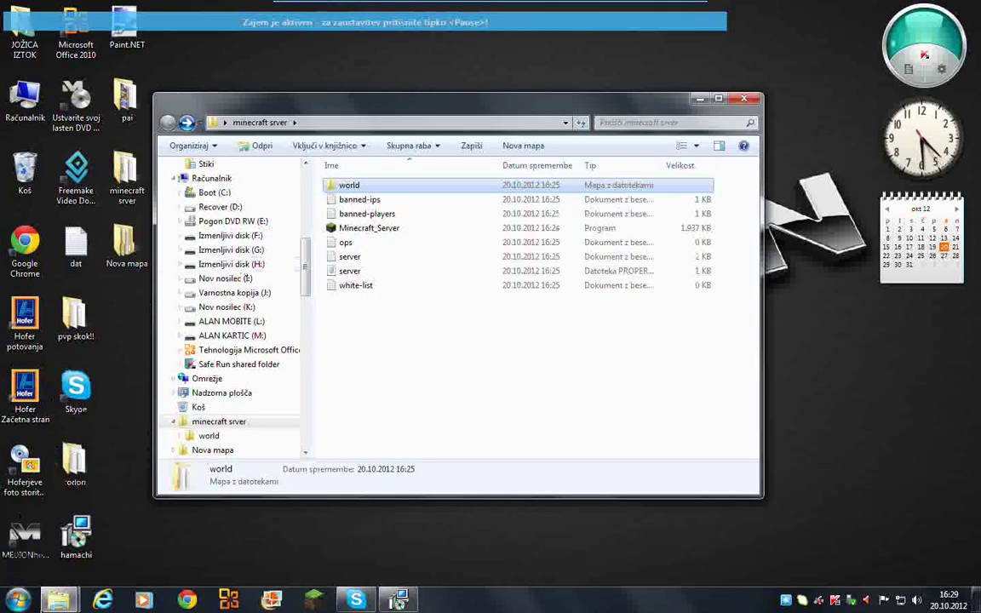
- Arrange the pvp skok!! window beside minecraft srver and select its last three map files
mouse_move(57, 607)
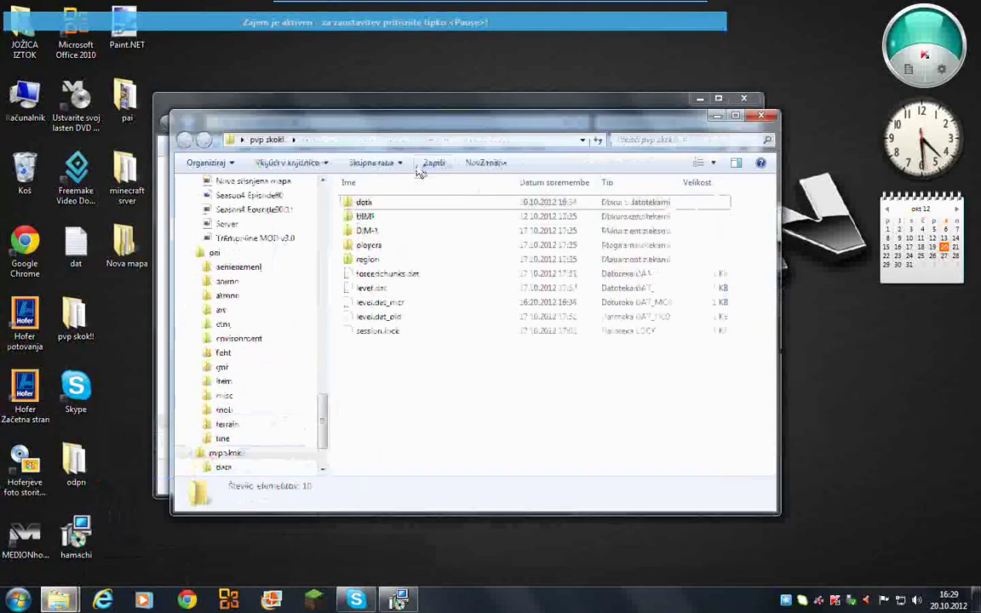
left_click_drag(387, 118, 361, 300)
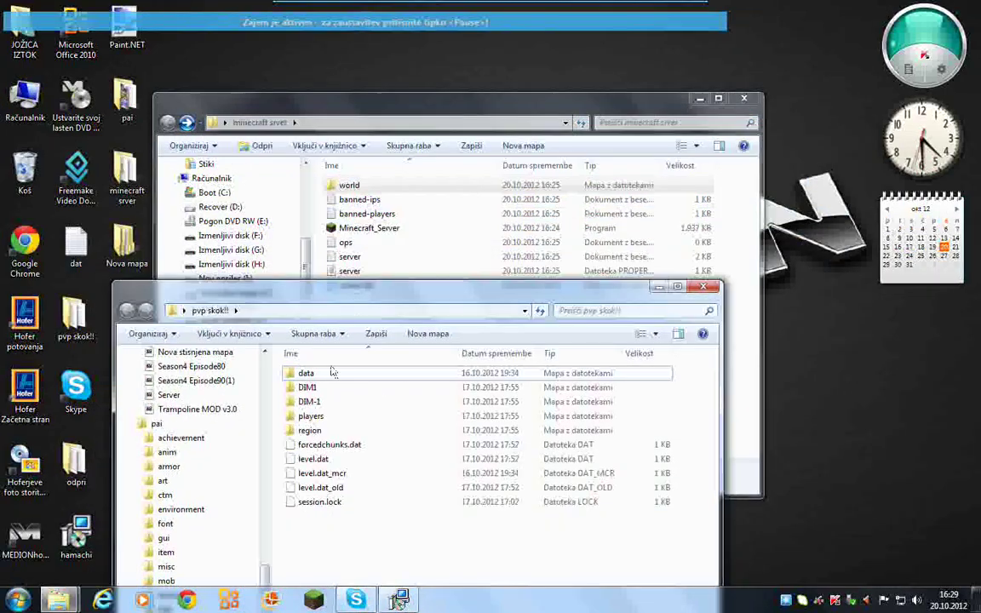
mouse_move(300, 529)
left_mouse_down()
mouse_move(297, 477)
mouse_move(298, 521)
left_mouse_up()
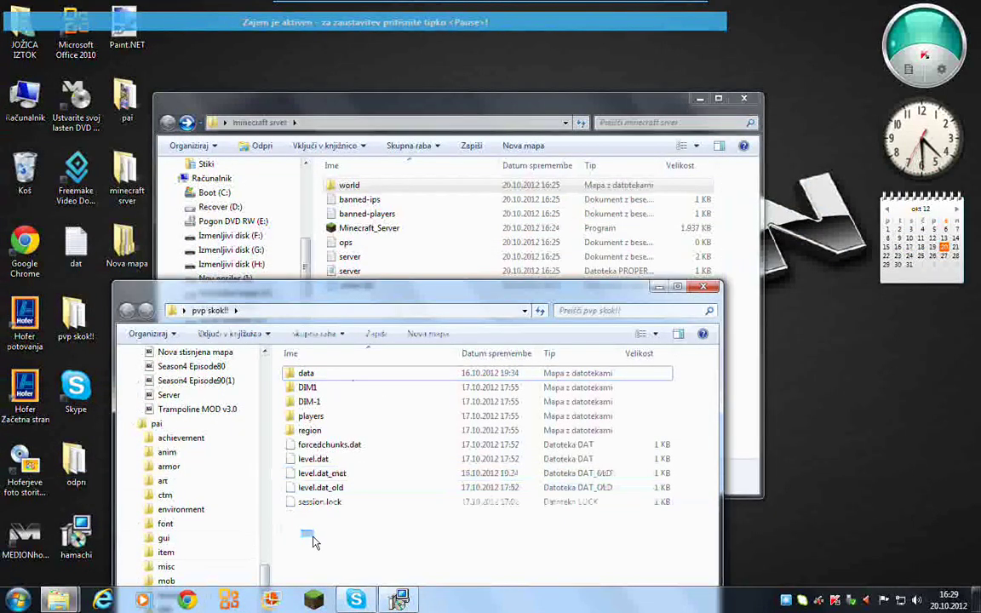
left_click_drag(330, 300, 652, 129)
double_click(368, 185)
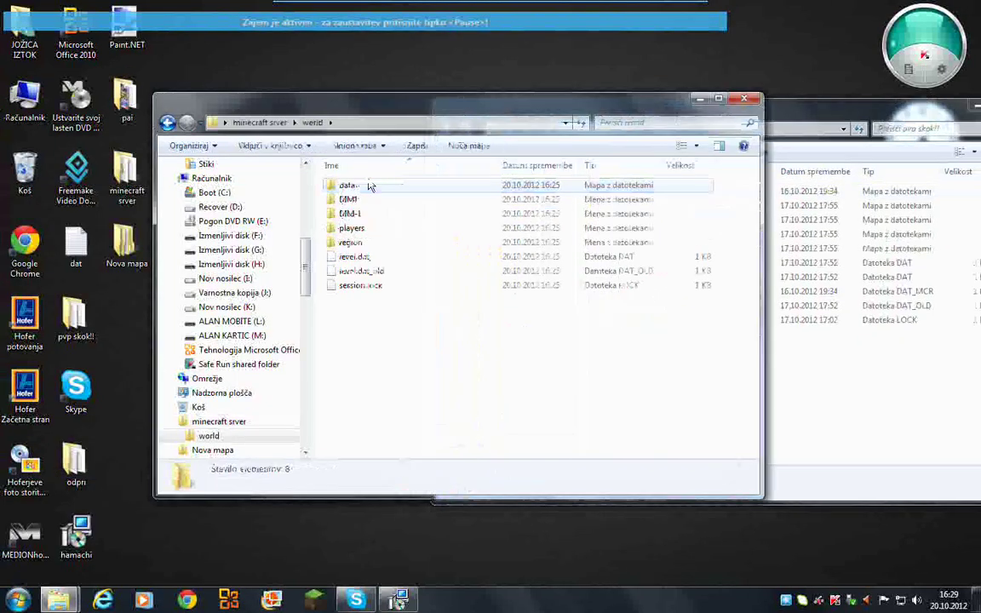
left_click(873, 458)
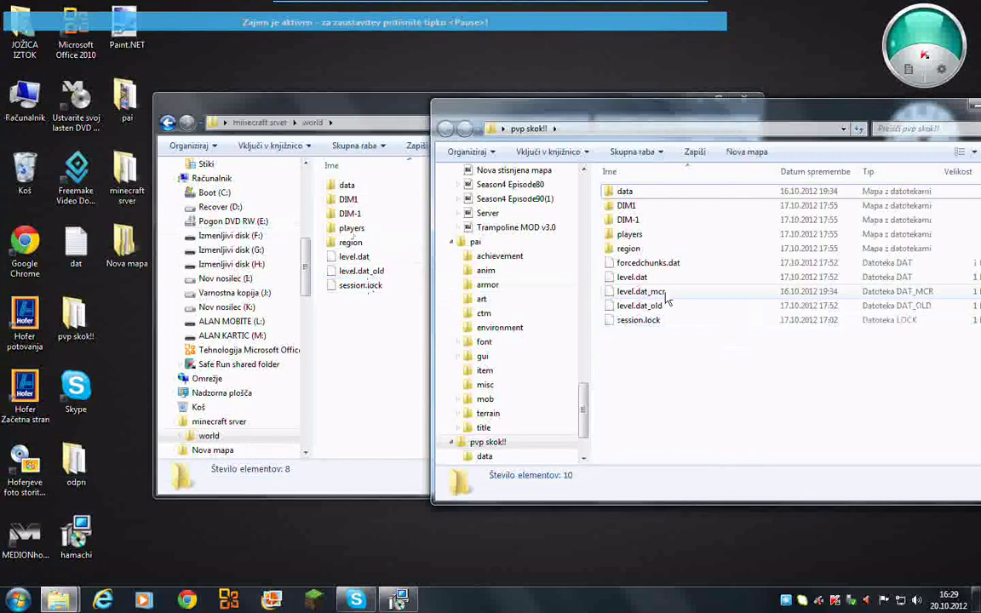
left_click(168, 125)
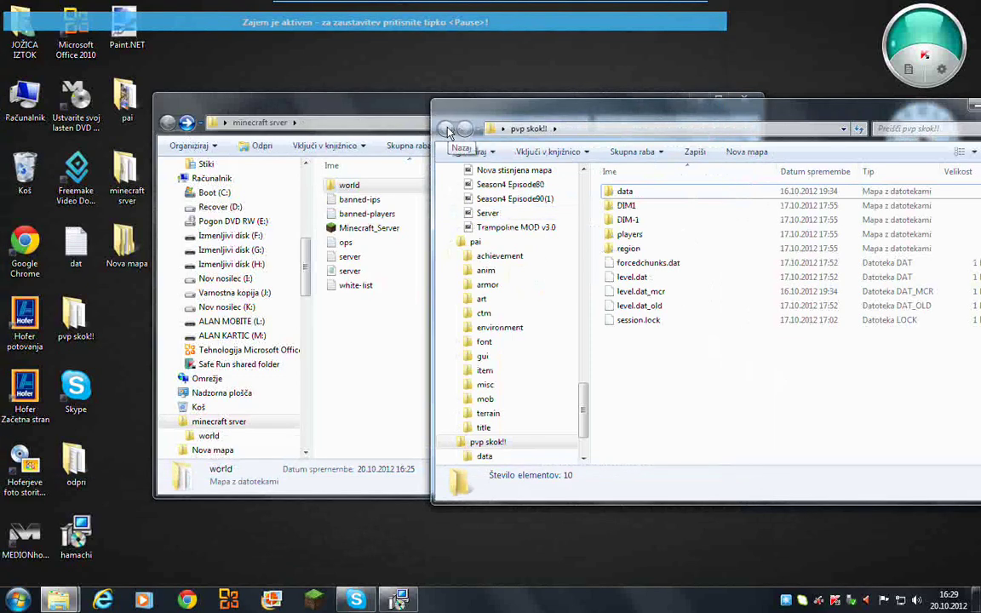
- Move the pvp skok!! map folder into minecraft srver and bring back Hamachi Setup
left_click_drag(934, 118, 760, 119)
left_click(843, 109)
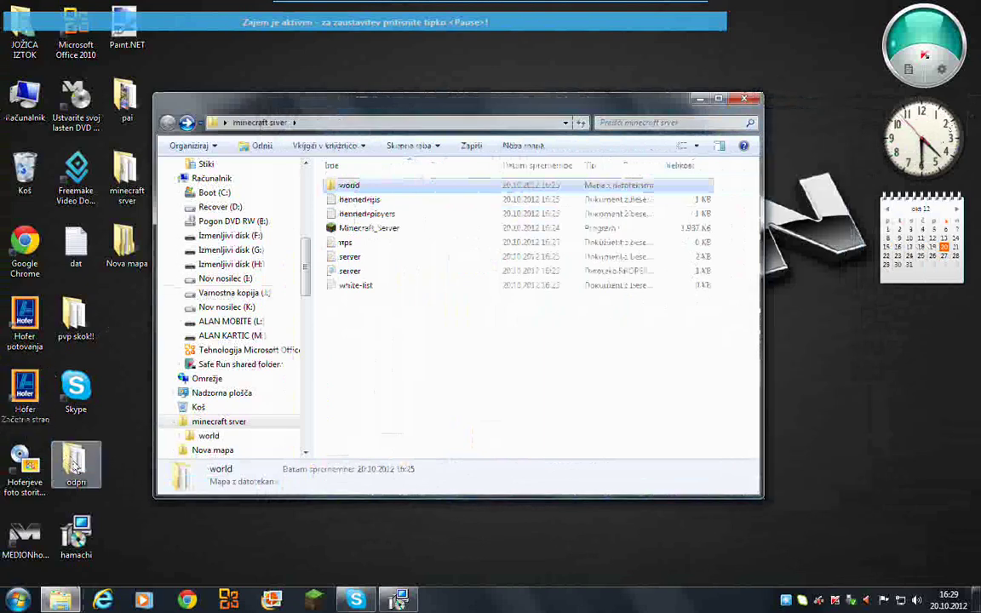
left_click_drag(73, 318, 367, 350)
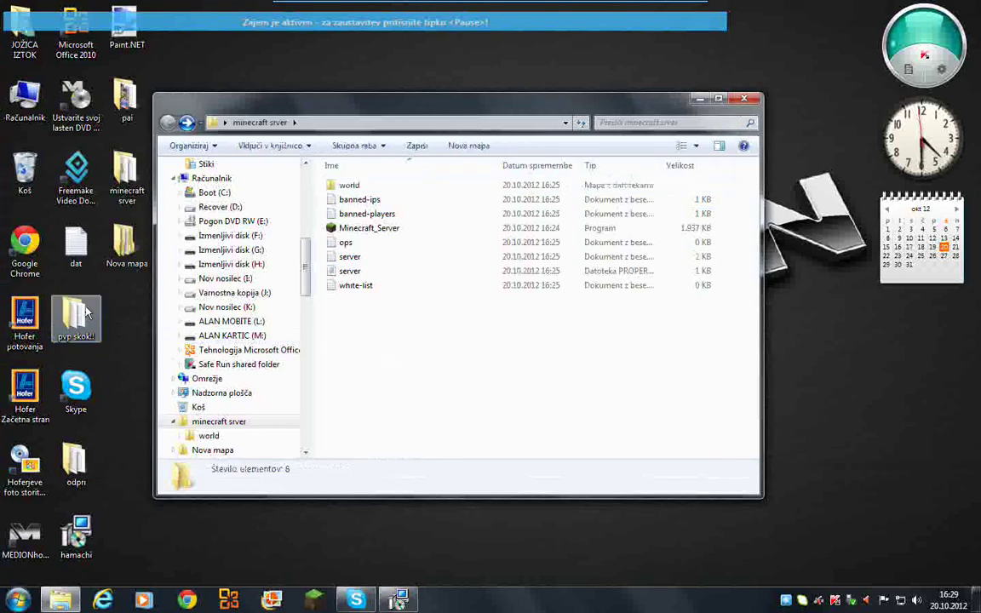
left_click(398, 601)
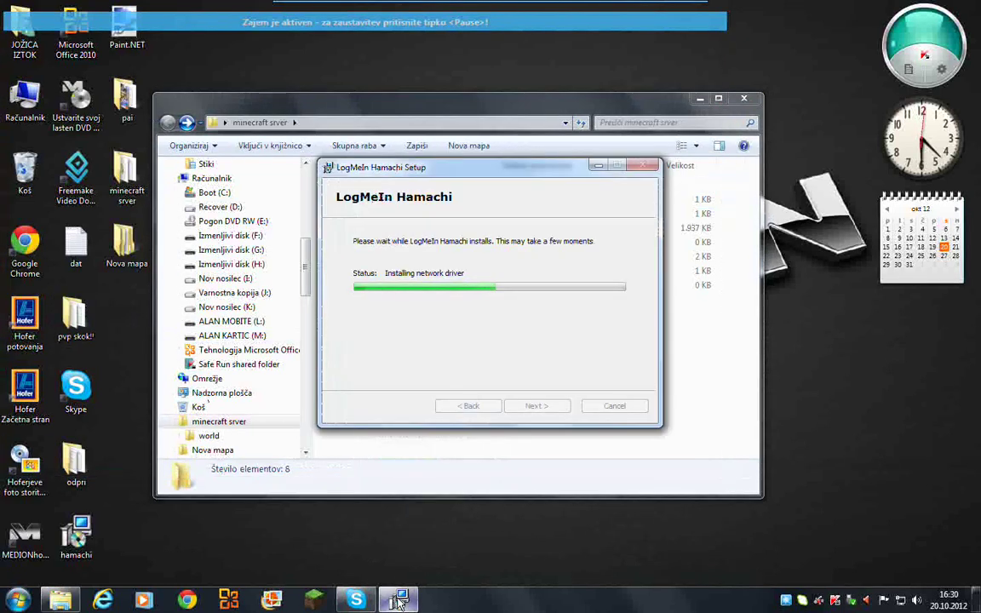
- Wait for the Hamachi install to finish, then centre the Setup Complete dialog with Launch Hamachi ticked
left_click(398, 601)
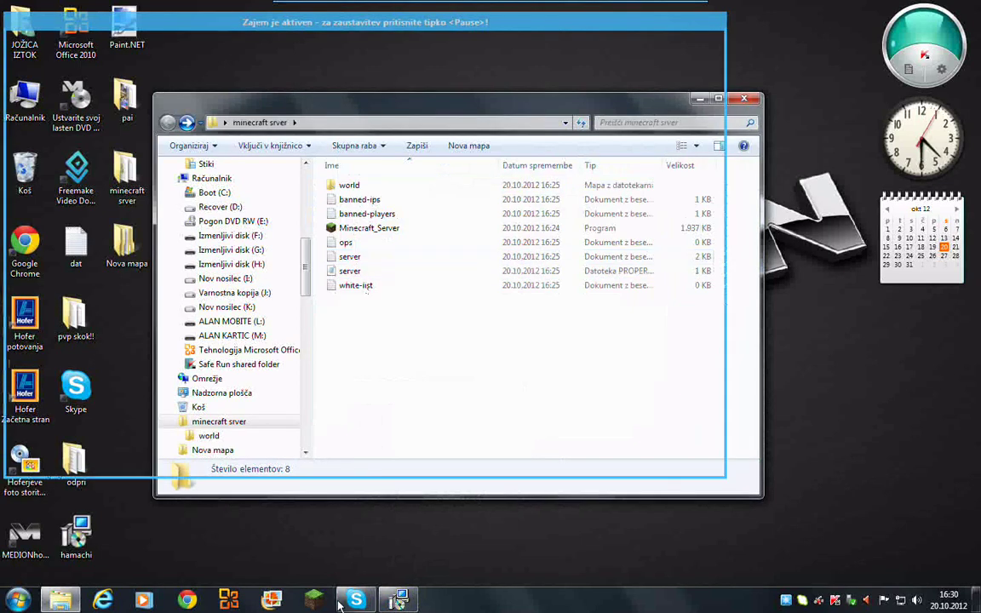
left_click(397, 602)
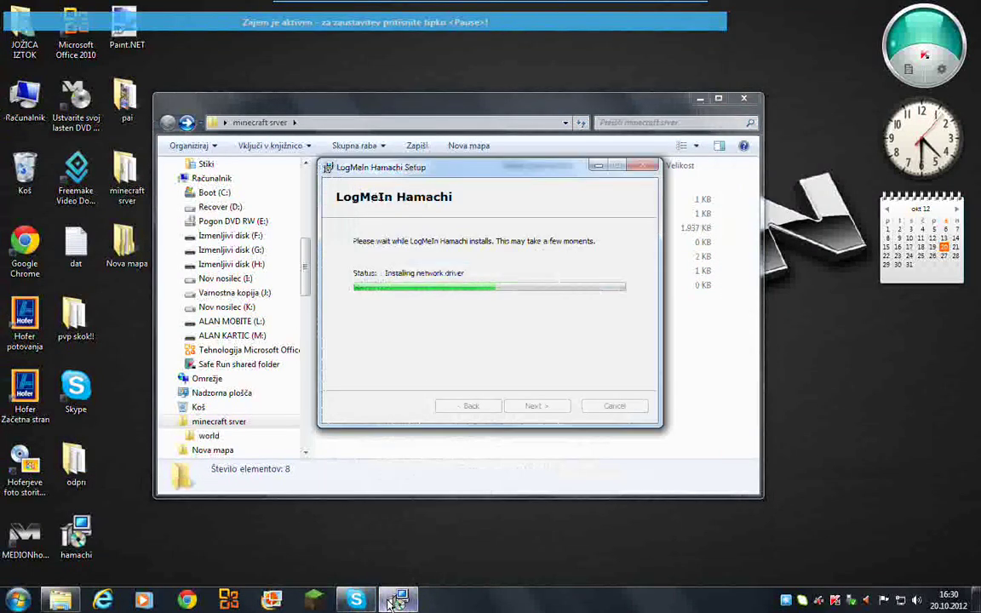
left_click(394, 602)
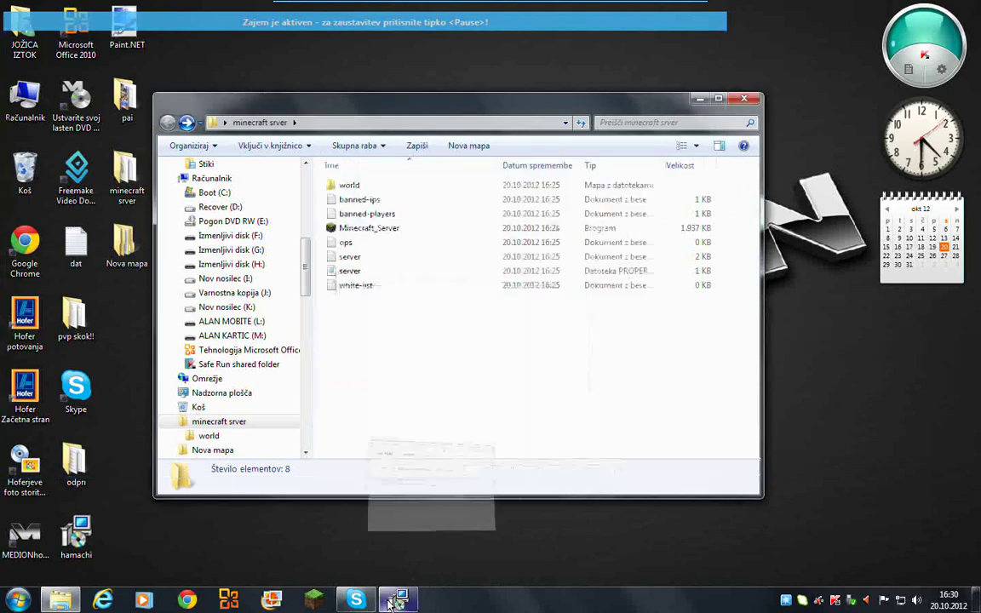
left_click(60, 601)
left_click(60, 601)
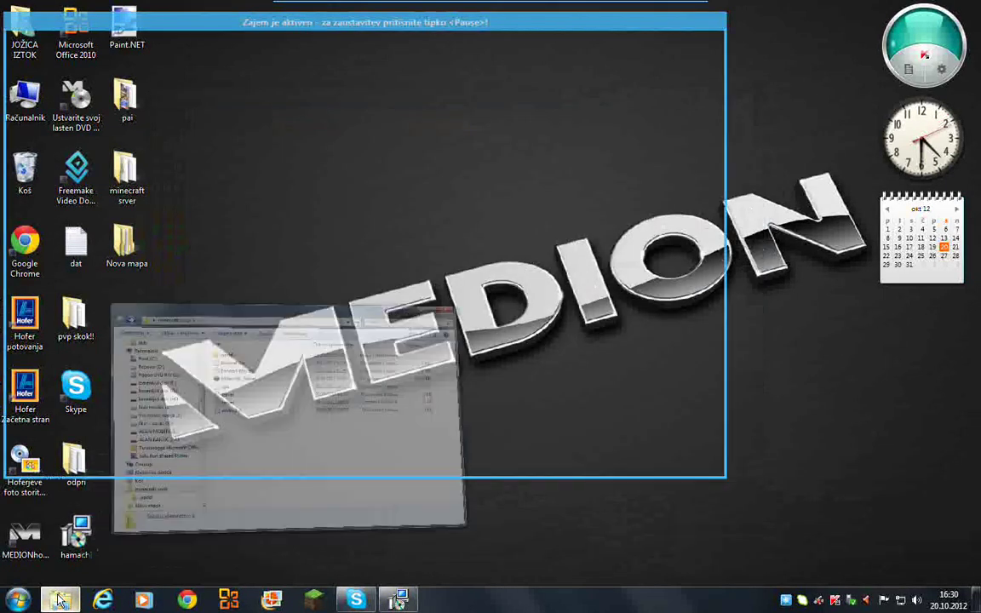
left_click_drag(302, 85, 259, 61)
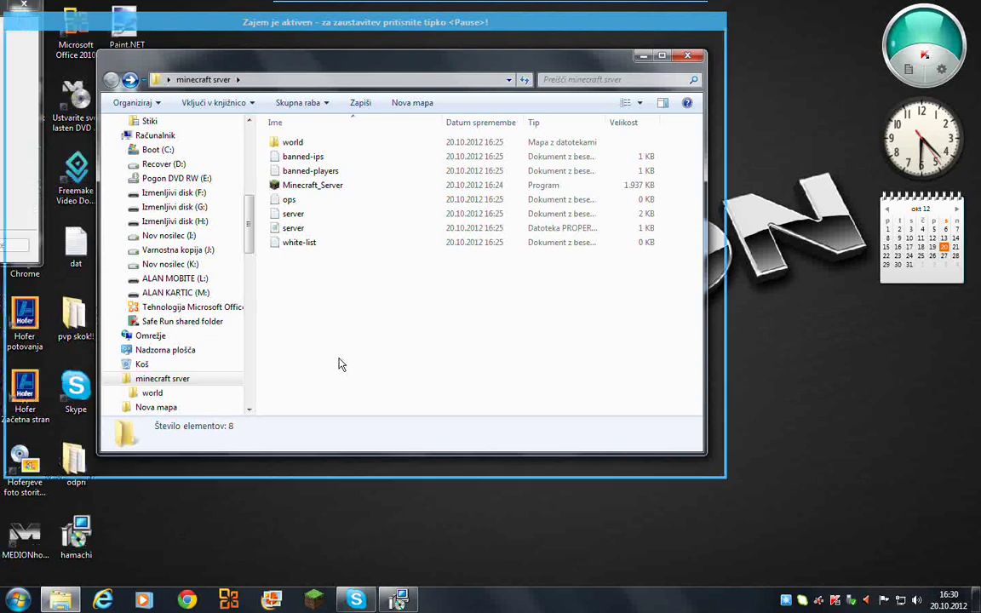
left_click_drag(3, 12, 468, 145)
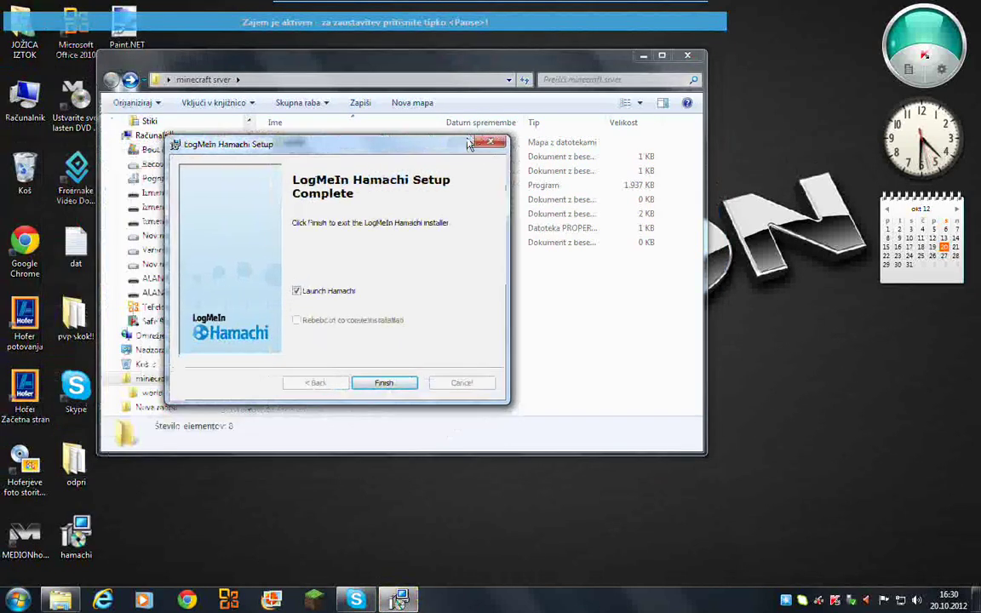
- Finish the installer, power Hamachi on, and create the client with its default name
left_click(384, 383)
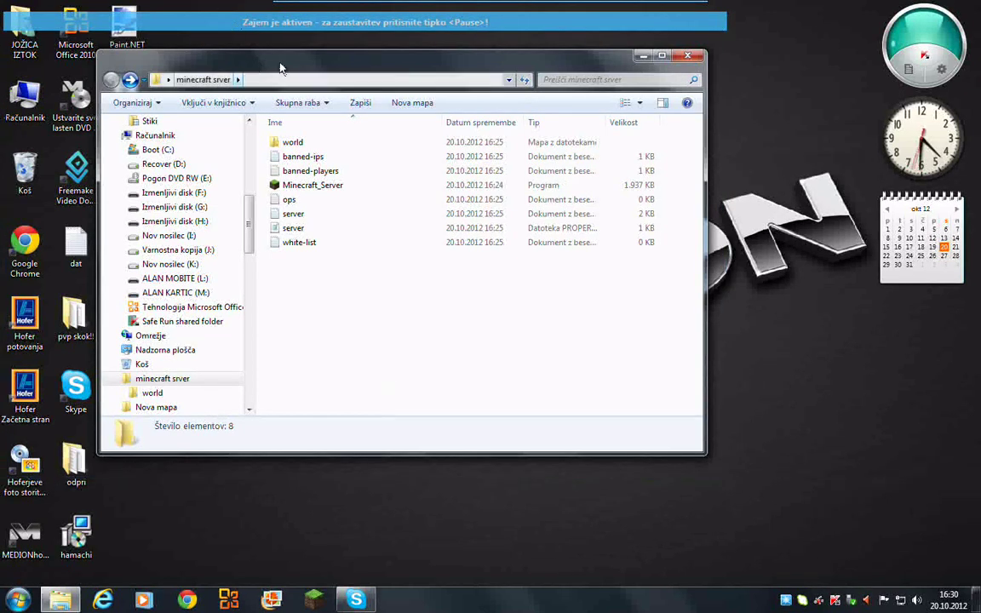
left_click_drag(281, 68, 236, 65)
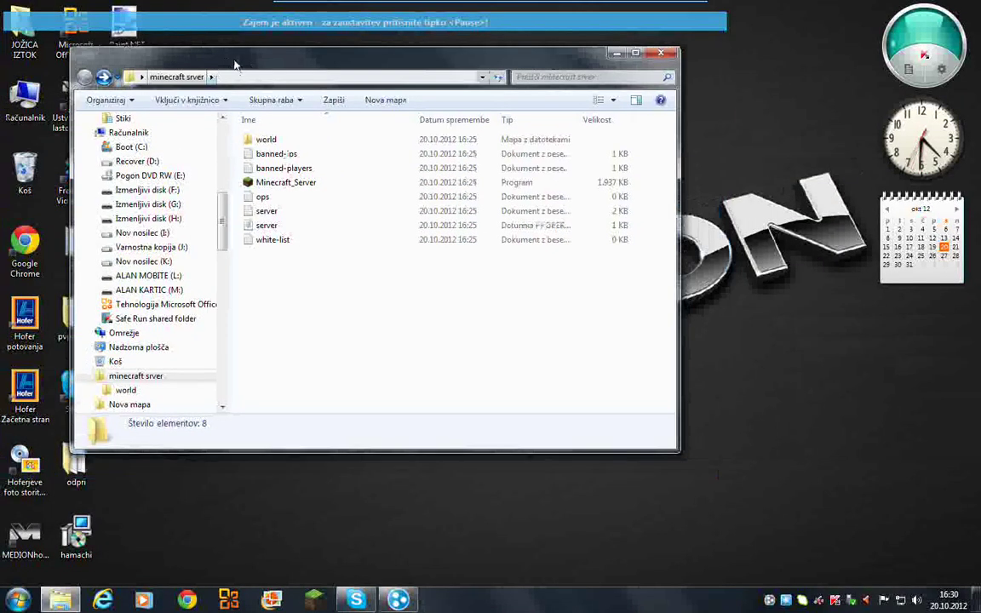
left_click(397, 600)
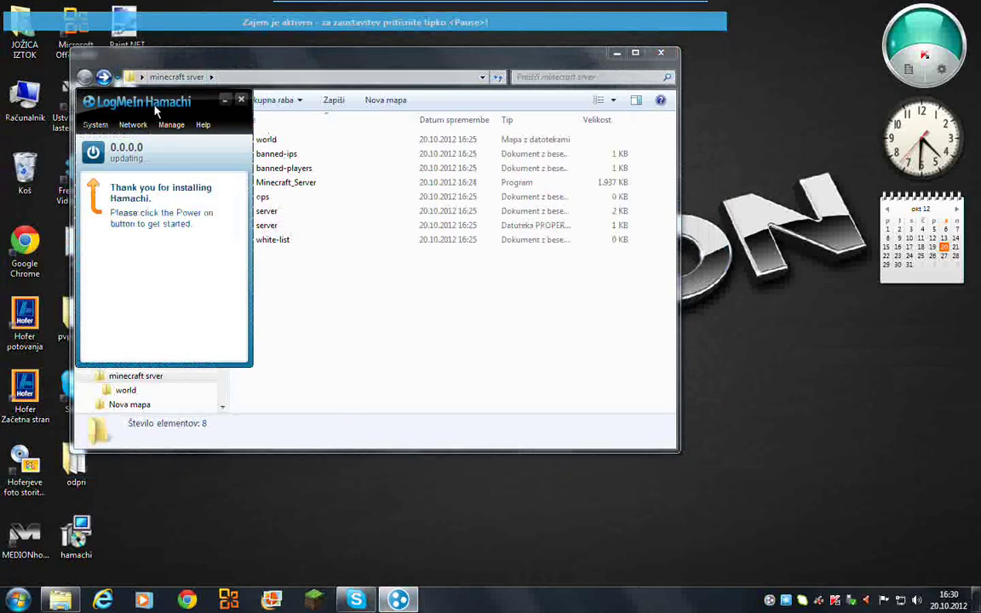
left_click_drag(156, 107, 246, 104)
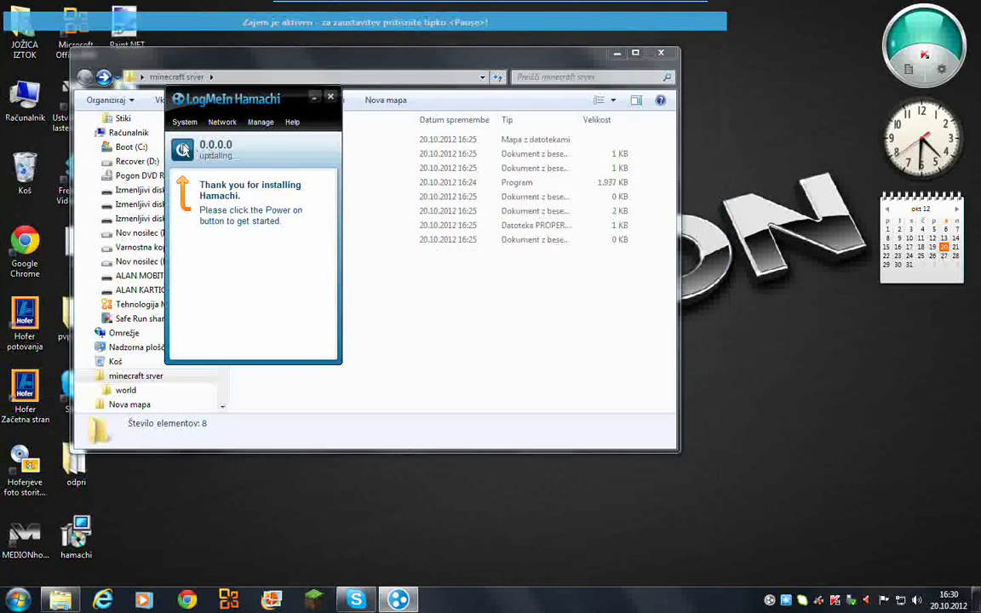
left_click(183, 150)
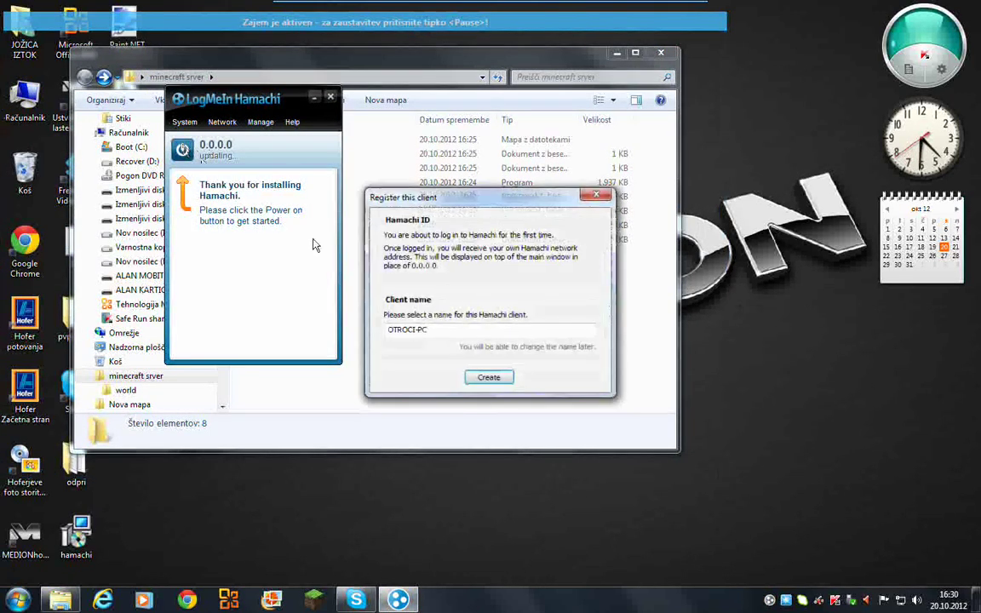
left_click(486, 381)
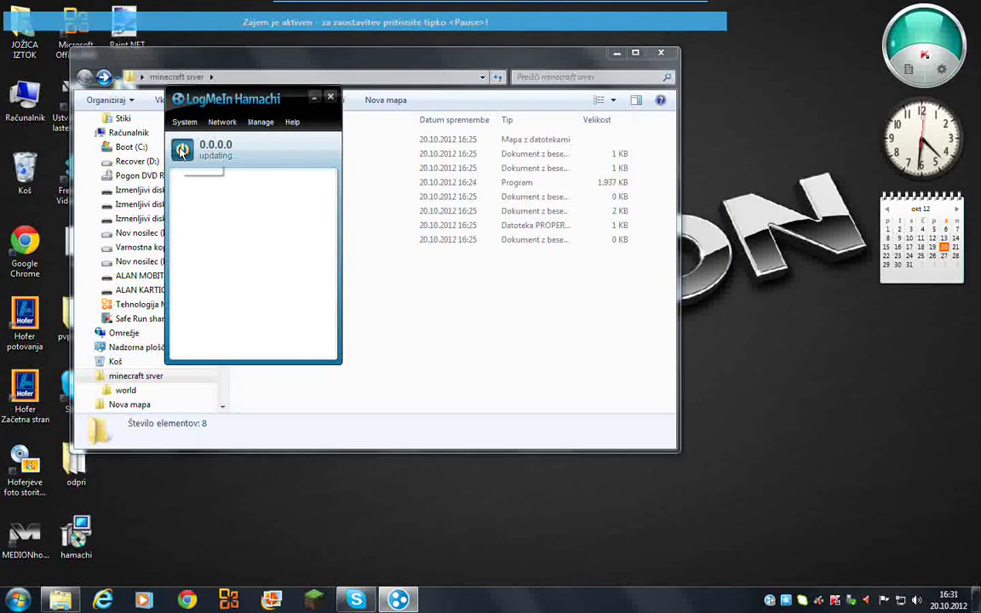
- Reopen Hamachi, close Task Manager, and power the client on until it reads ready
left_click(331, 98)
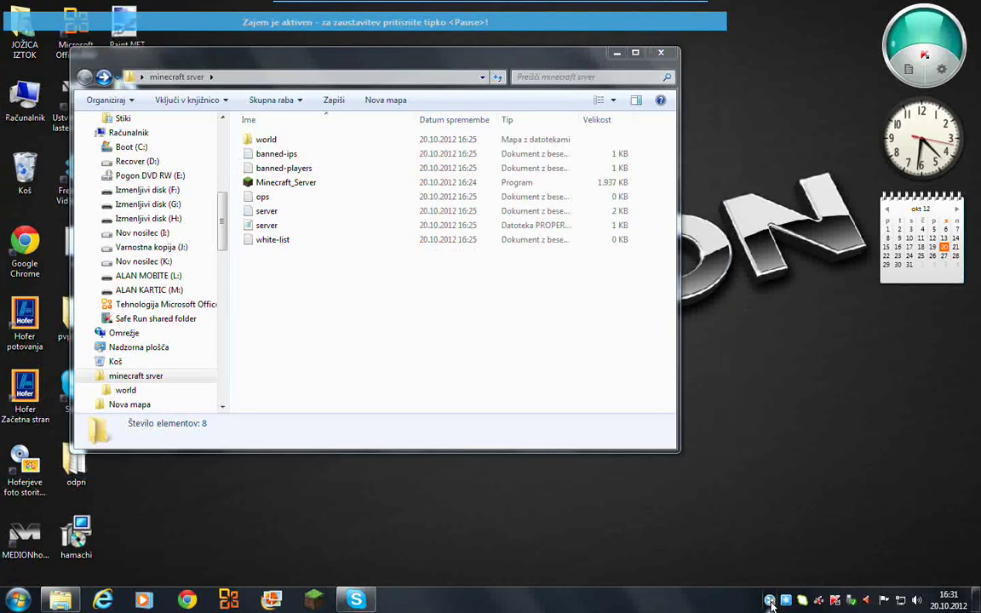
double_click(786, 603)
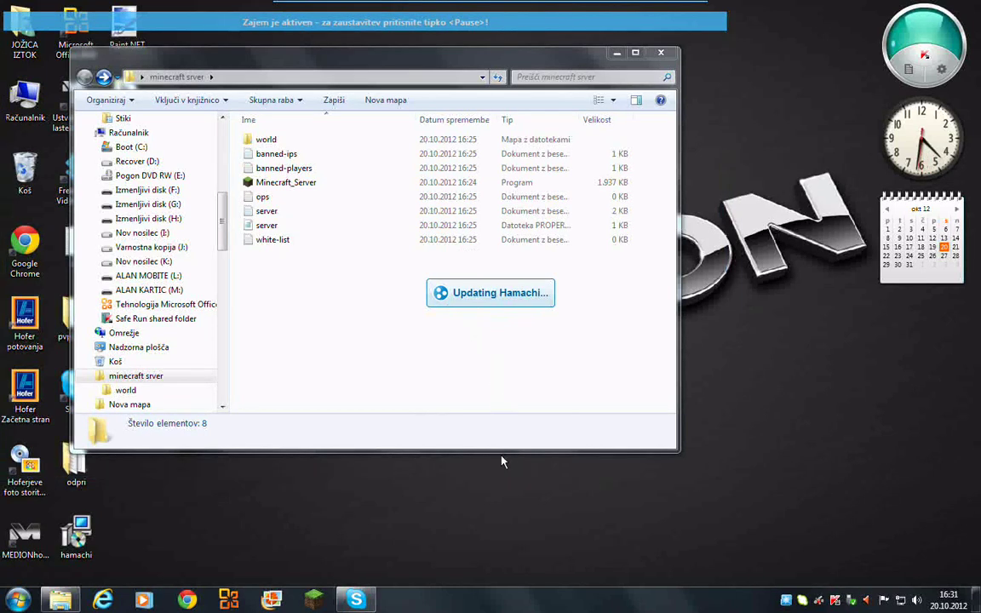
right_click(478, 606)
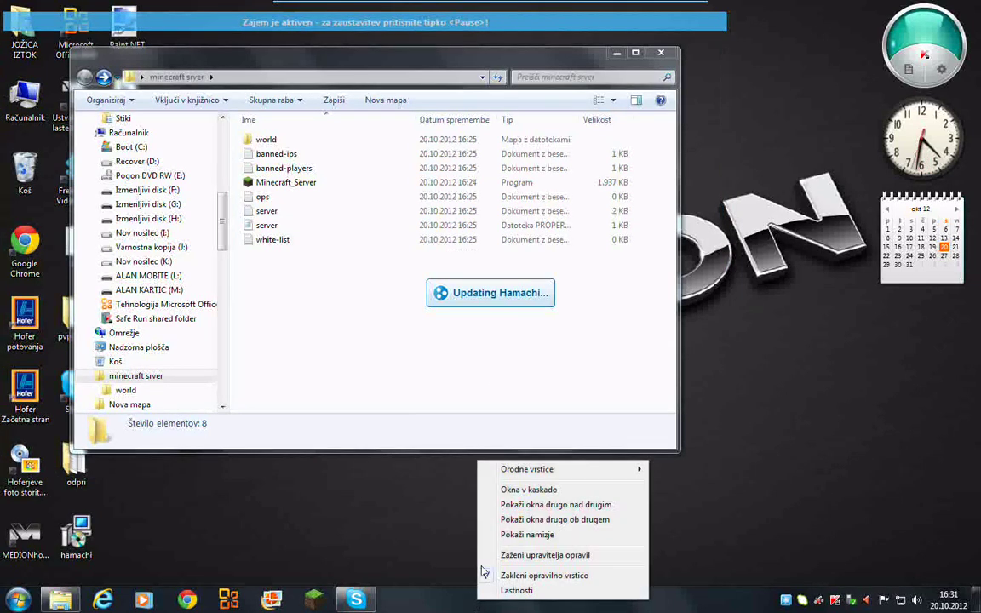
left_click(501, 553)
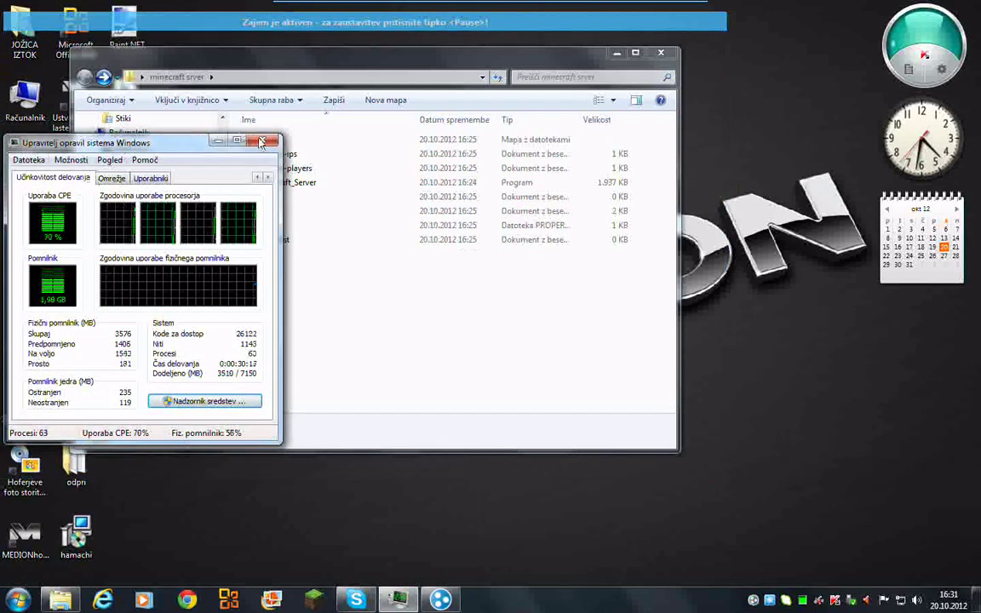
left_click(261, 141)
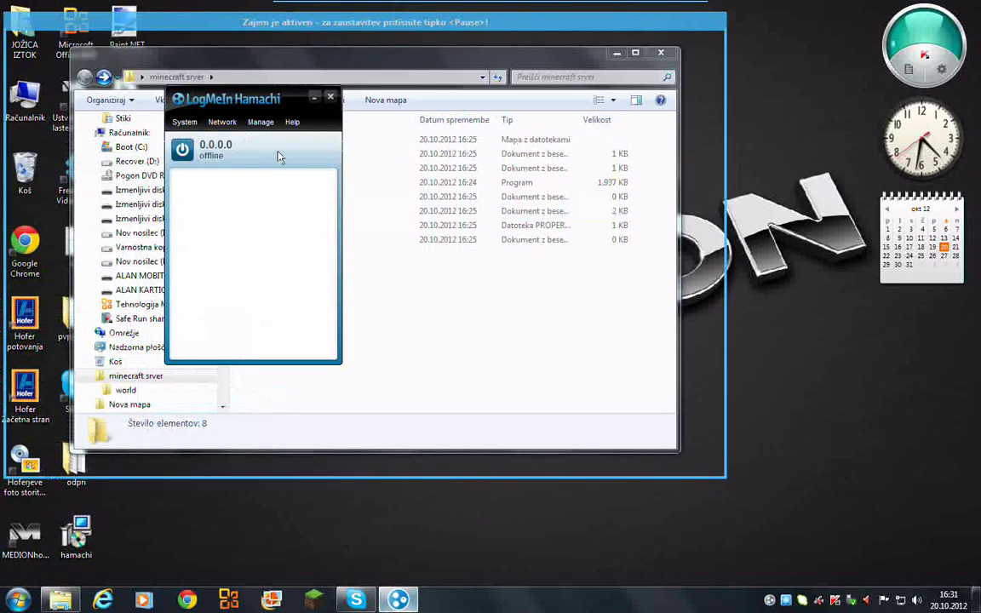
left_click(187, 153)
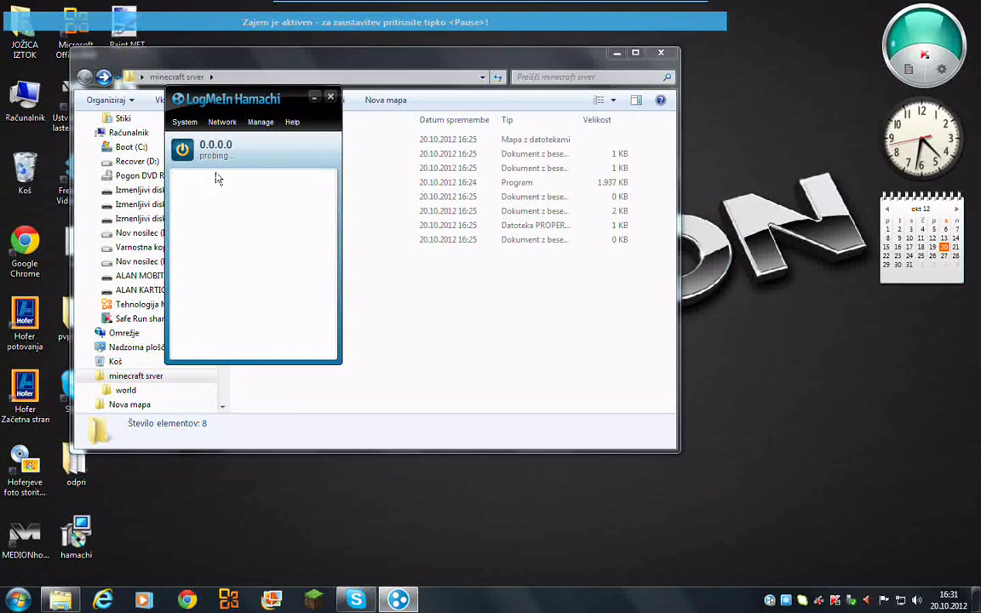
left_click_drag(210, 100, 134, 158)
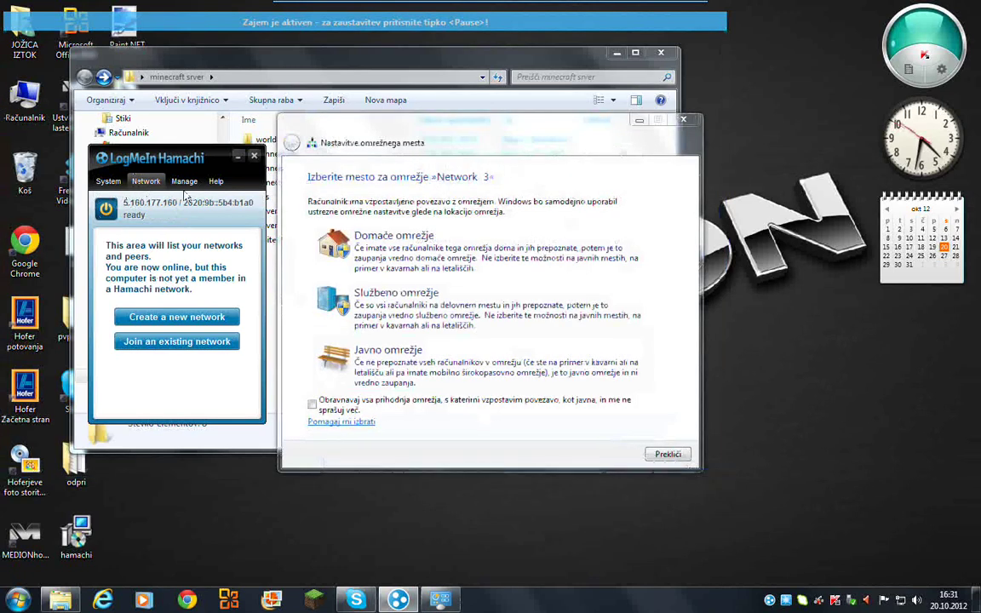
- Dismiss the network prompt and start a new network with a chosen ID and password
left_click(668, 454)
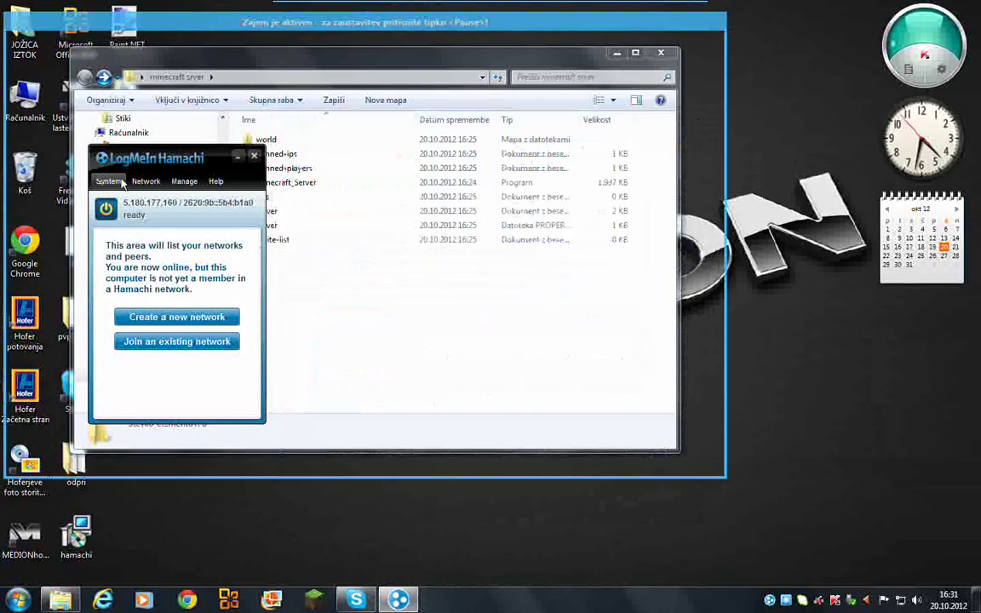
left_click(145, 181)
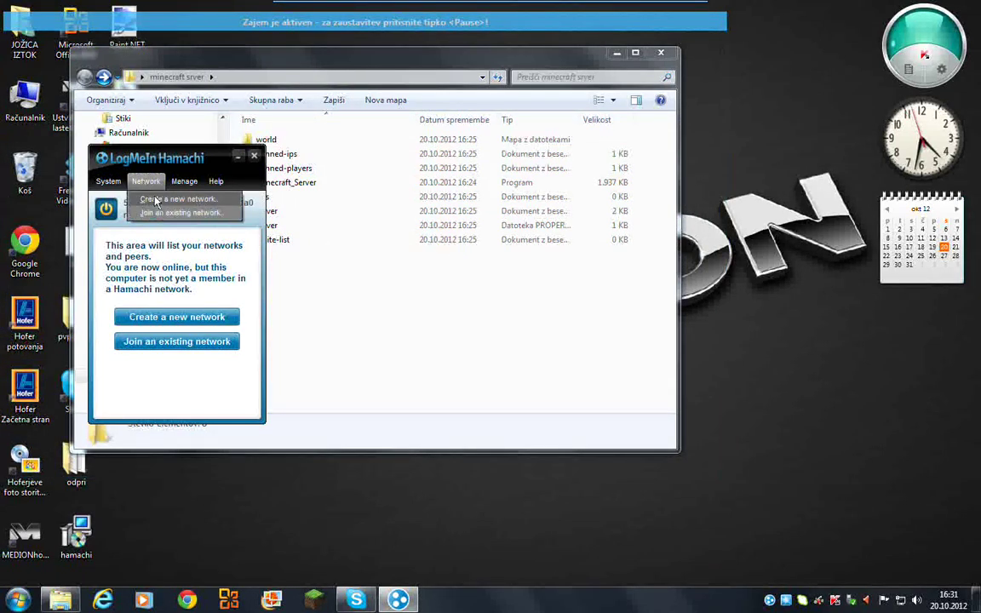
left_click(156, 200)
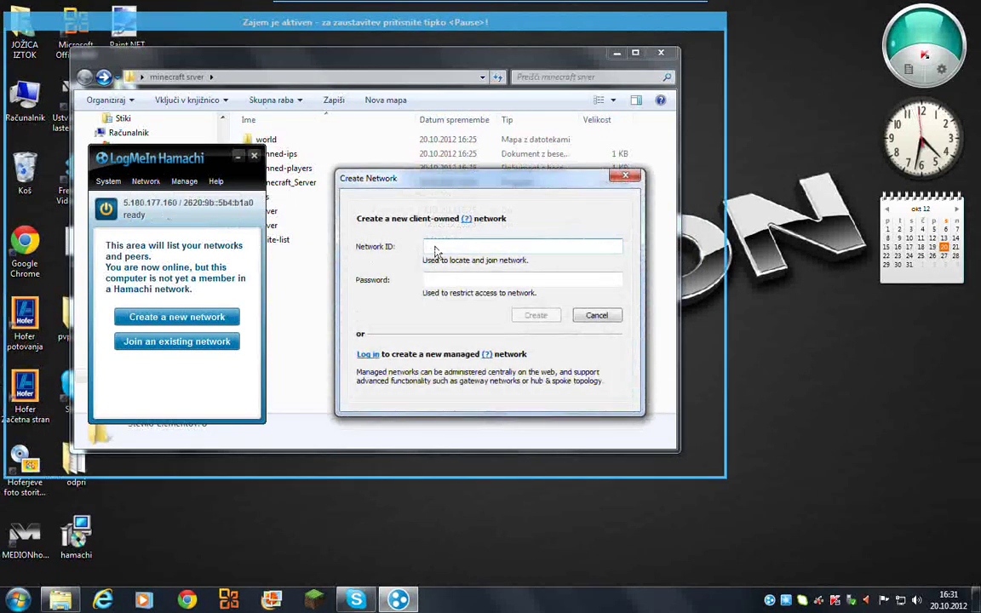
type("alanal")
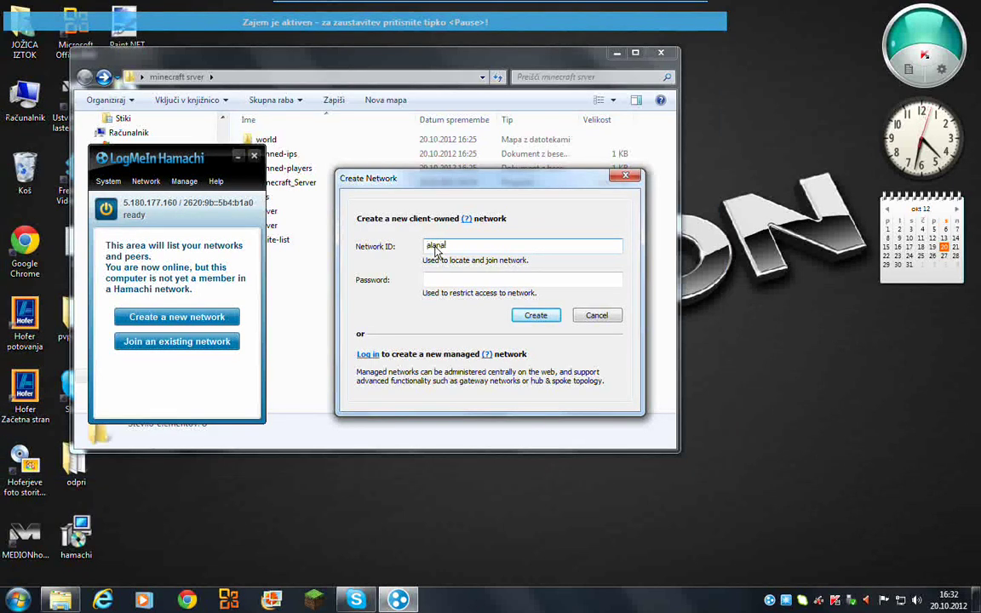
key("BackSpace")
key("BackSpace")
left_click(453, 280)
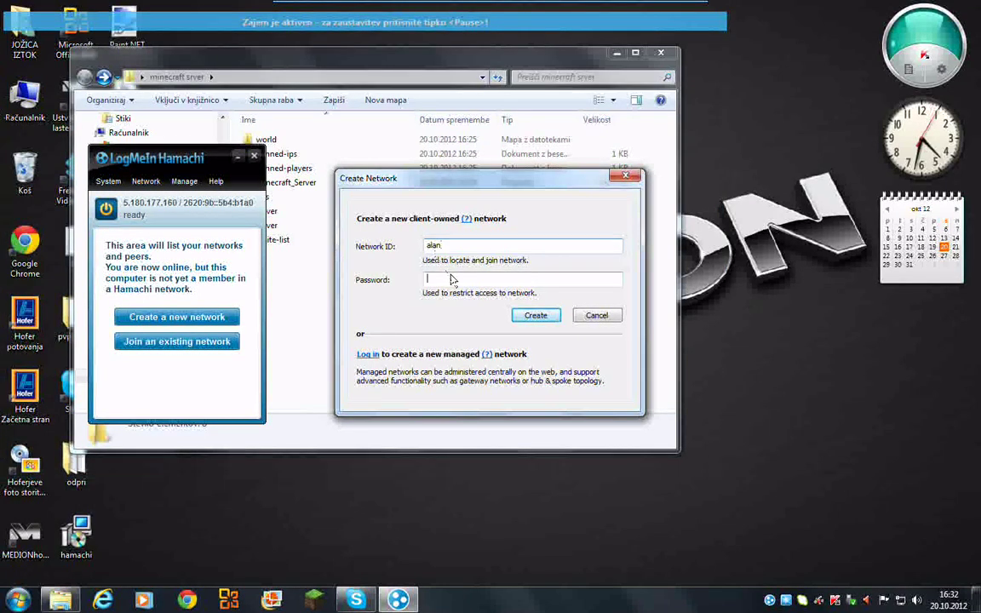
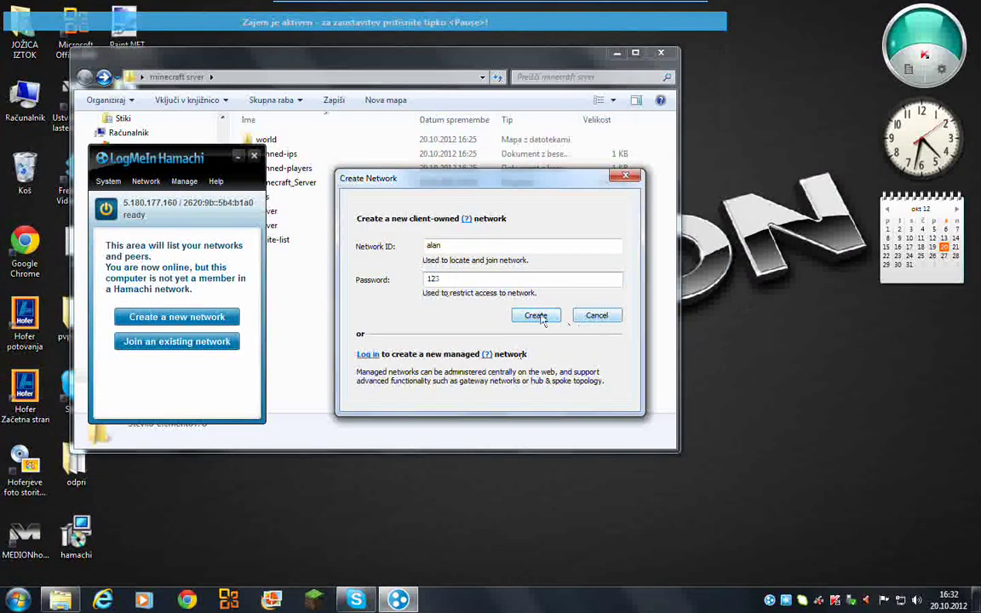
left_click(537, 316)
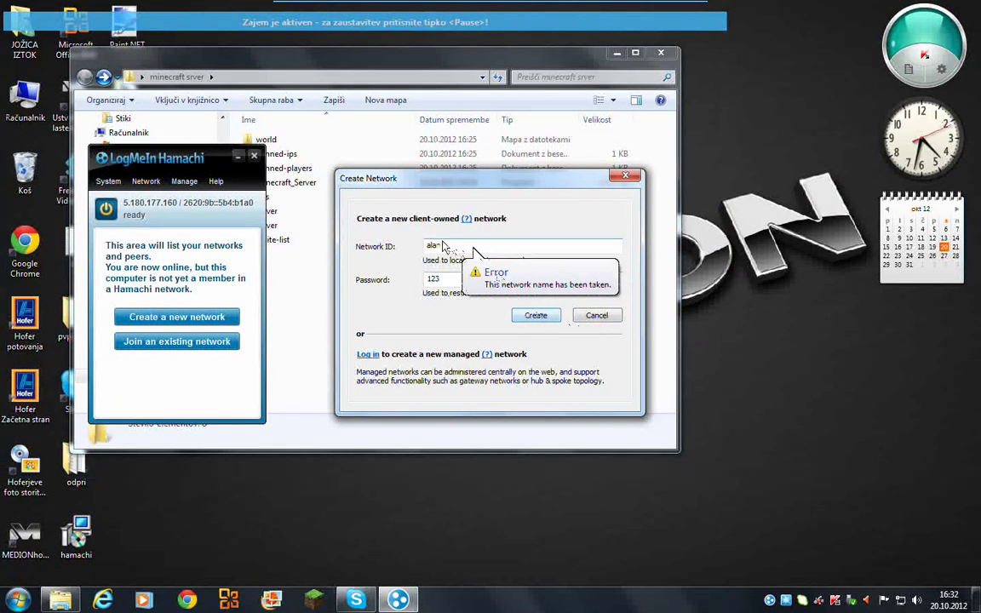
- Extend the rejected network ID with s2345, change its trailing digits to 13, and create it
type("s")
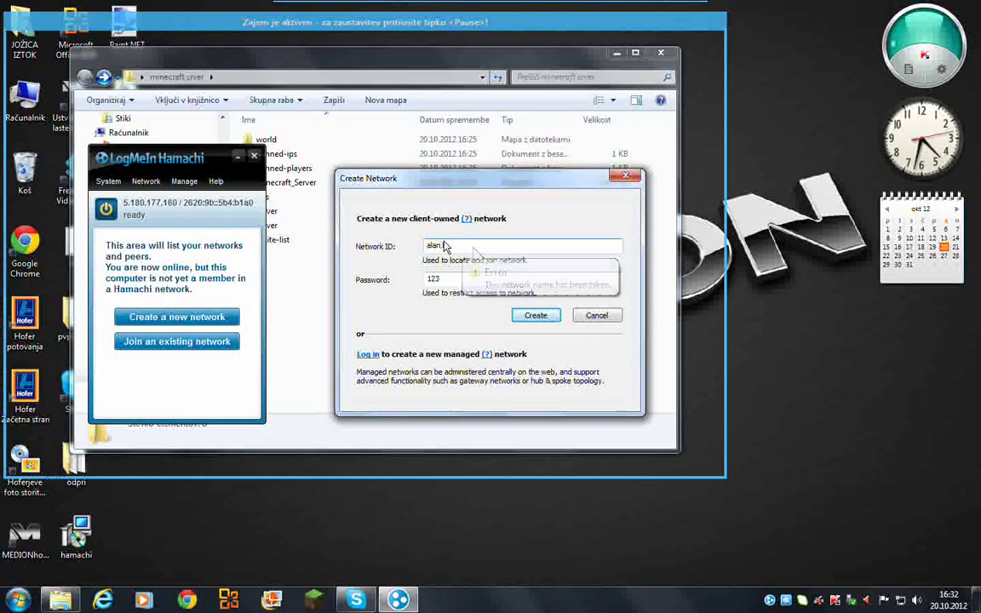
type("2345")
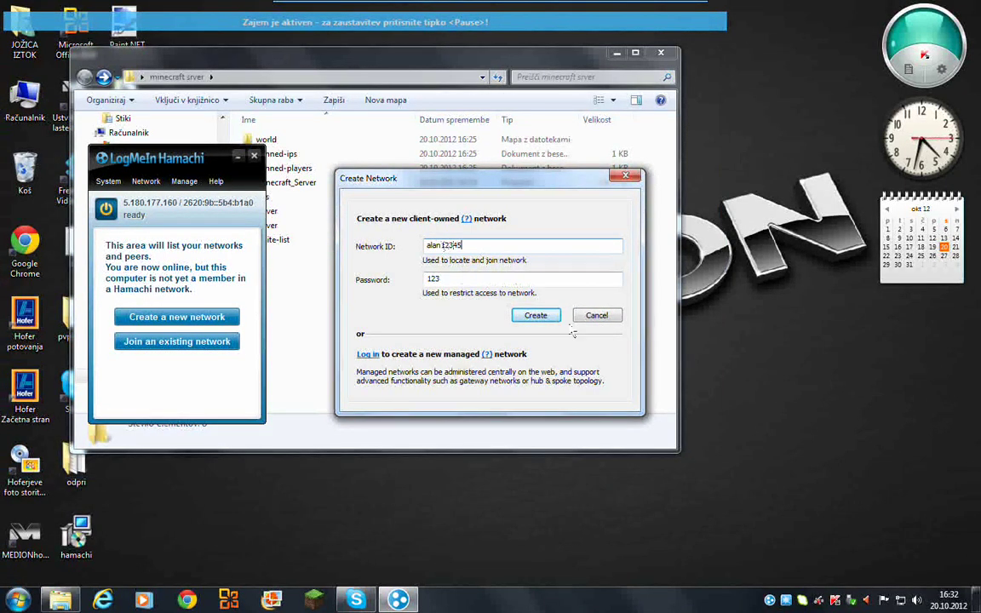
left_click(529, 321)
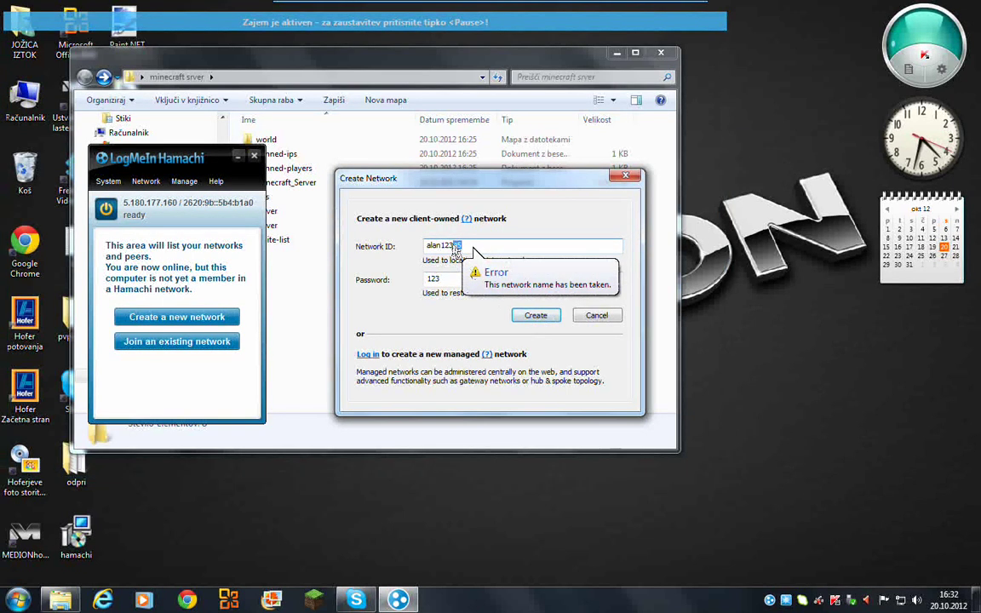
left_click_drag(435, 246, 443, 245)
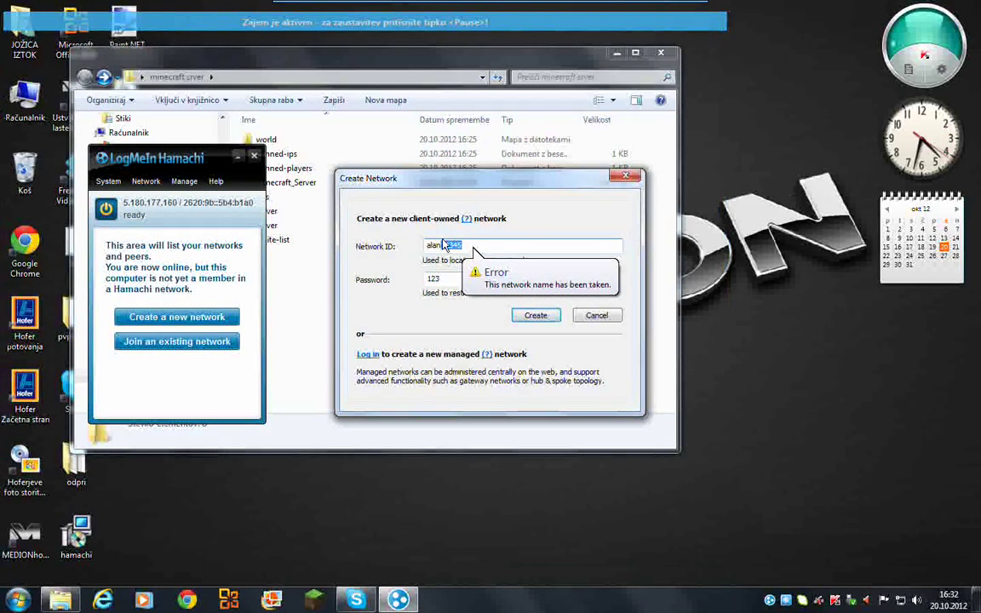
key("BackSpace")
key("BackSpace")
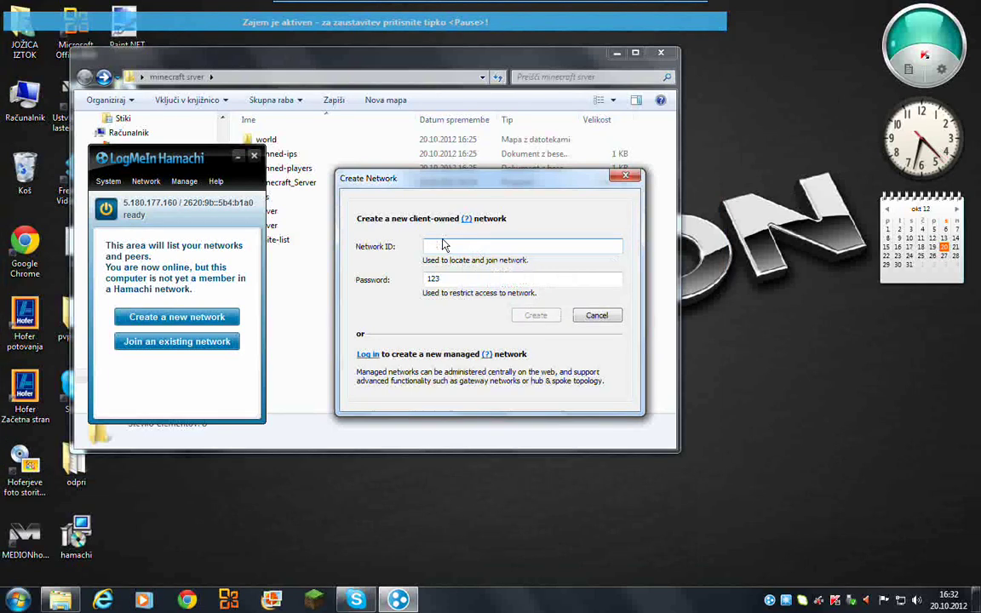
type("13")
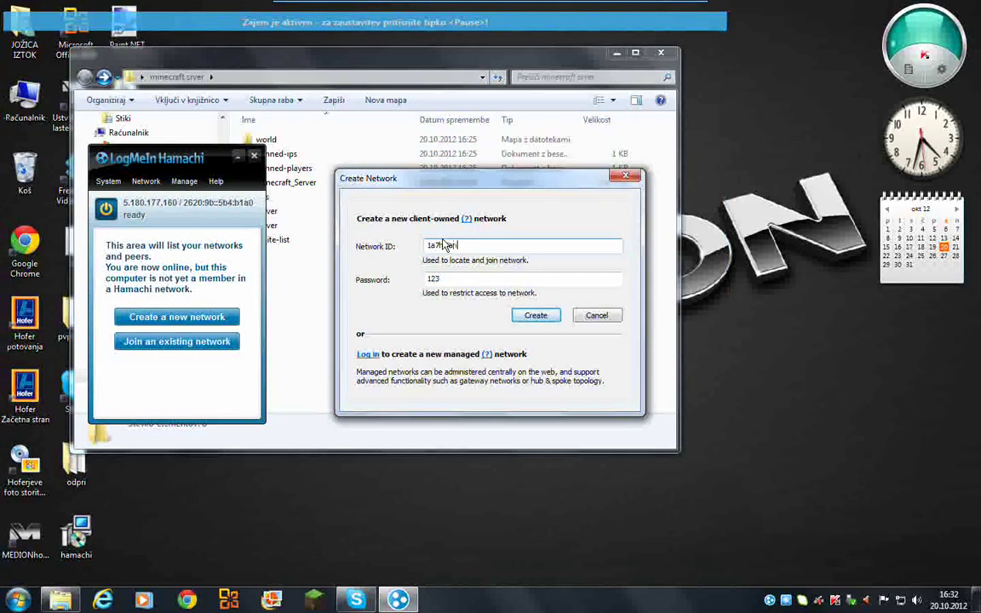
left_click(532, 316)
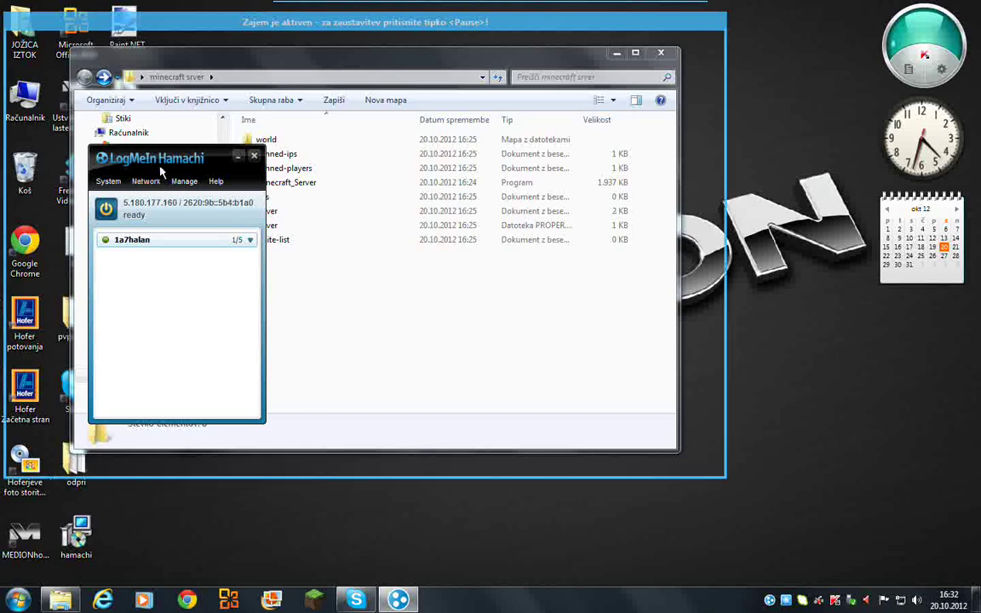
left_click_drag(148, 165, 431, 177)
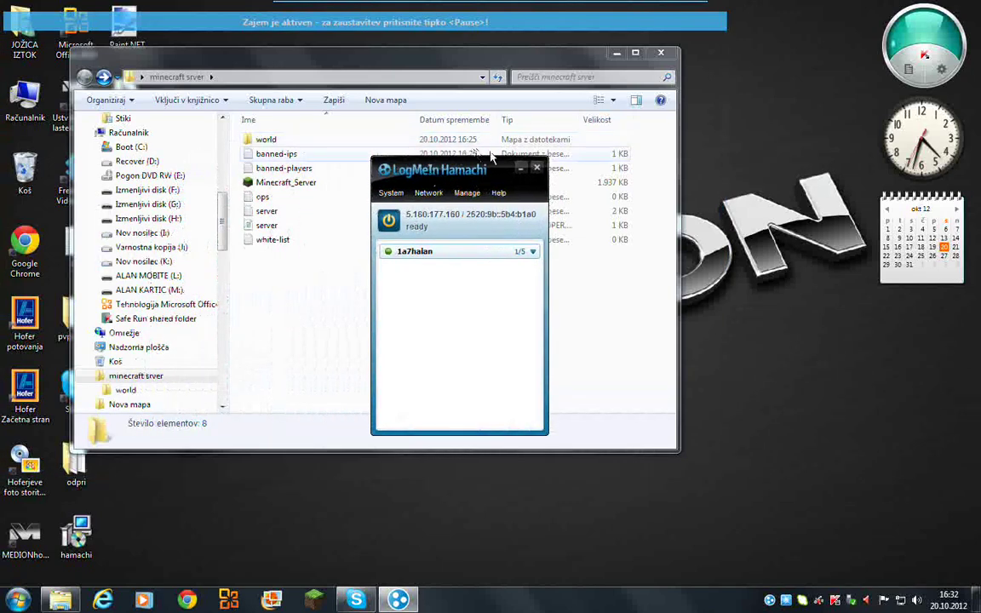
- Paste this computer's Hamachi IPv4 address after server-ip= in server.properties and save it
left_click(426, 219)
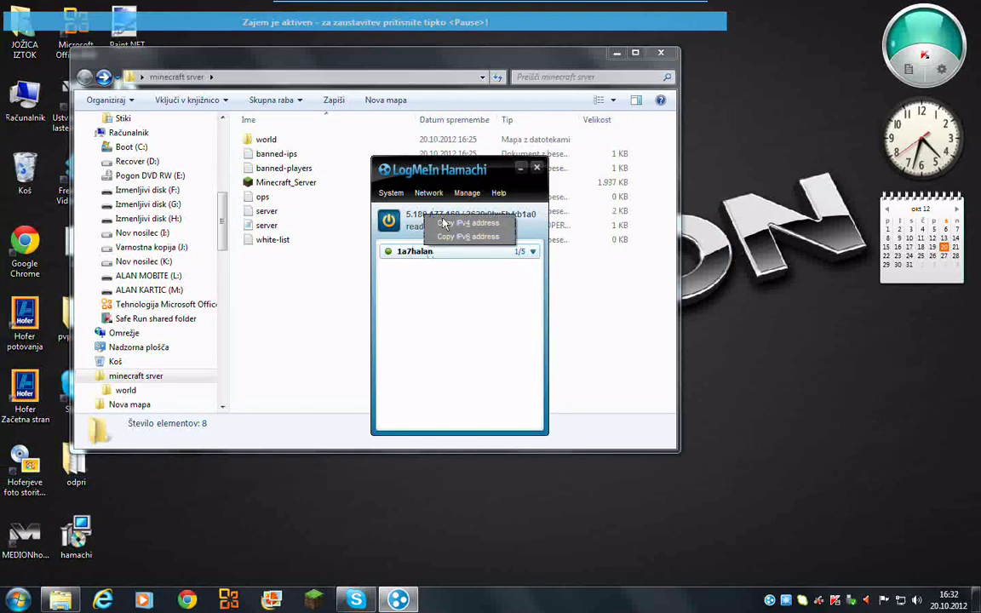
left_click(454, 224)
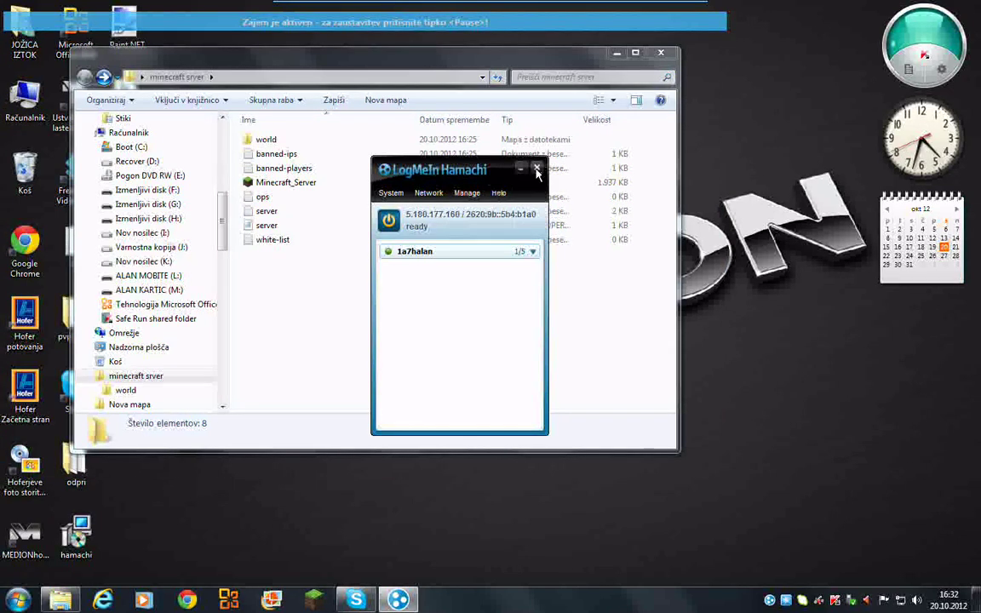
double_click(255, 225)
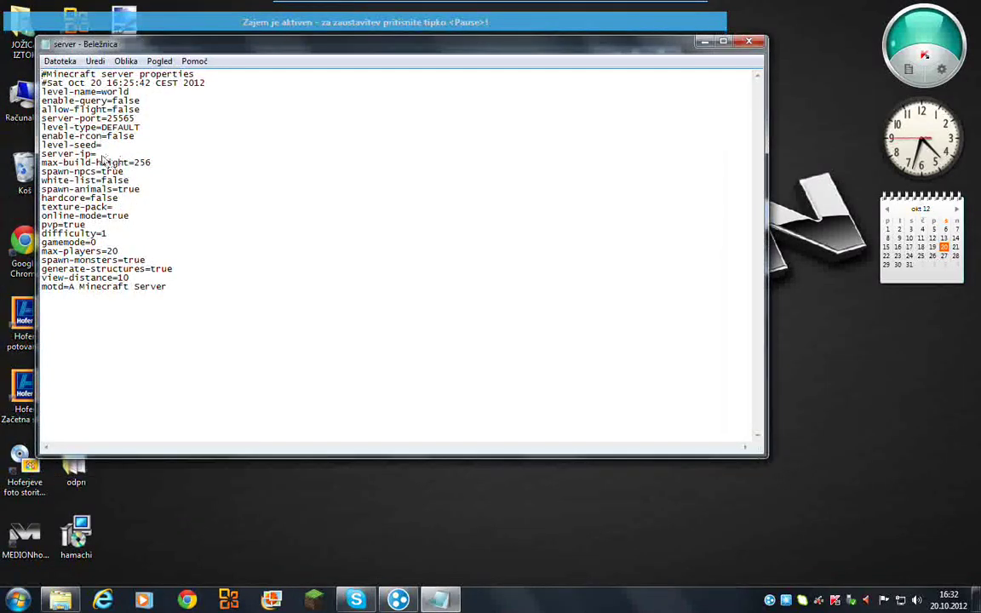
right_click(97, 155)
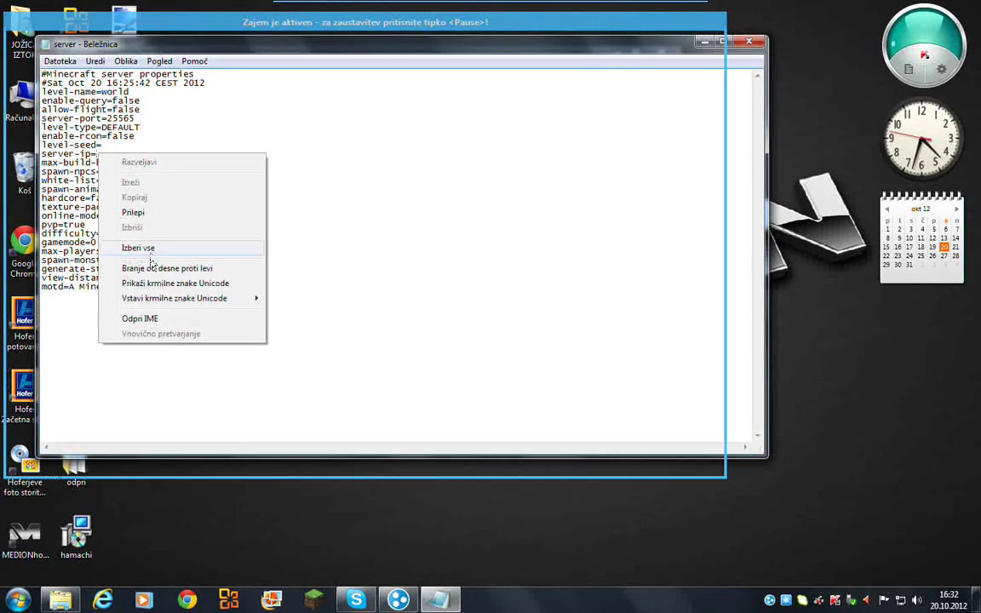
left_click(133, 214)
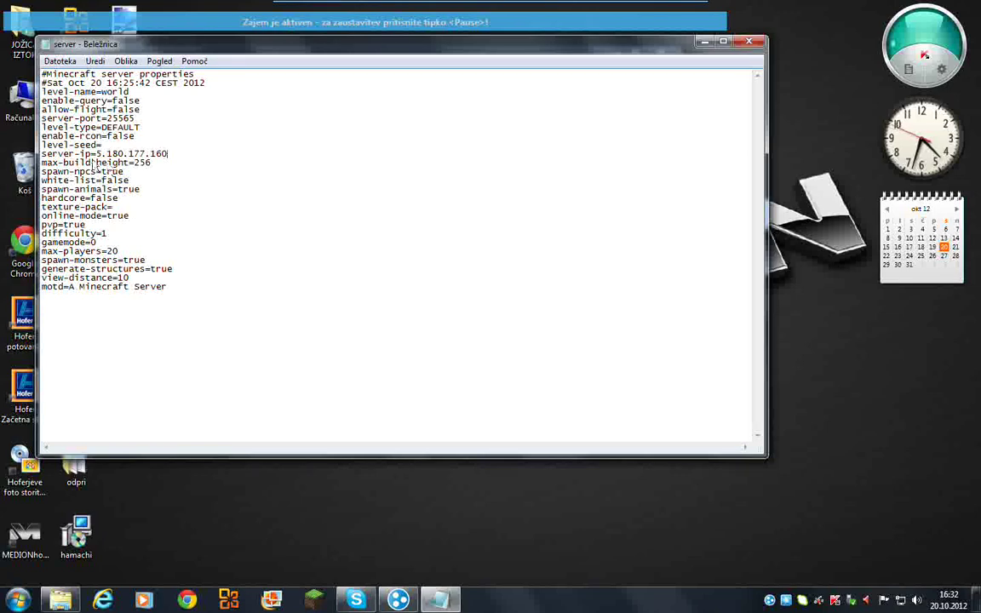
left_click(747, 43)
left_click(454, 314)
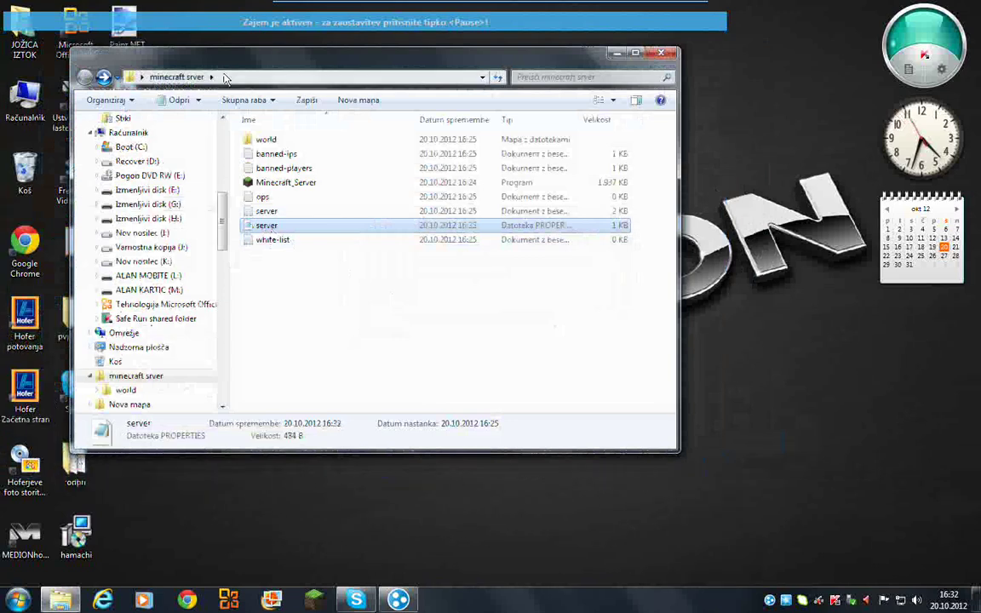
- Copy the pvp skok!! map folder from the desktop and paste it into minecraft srver
left_click_drag(205, 55, 286, 66)
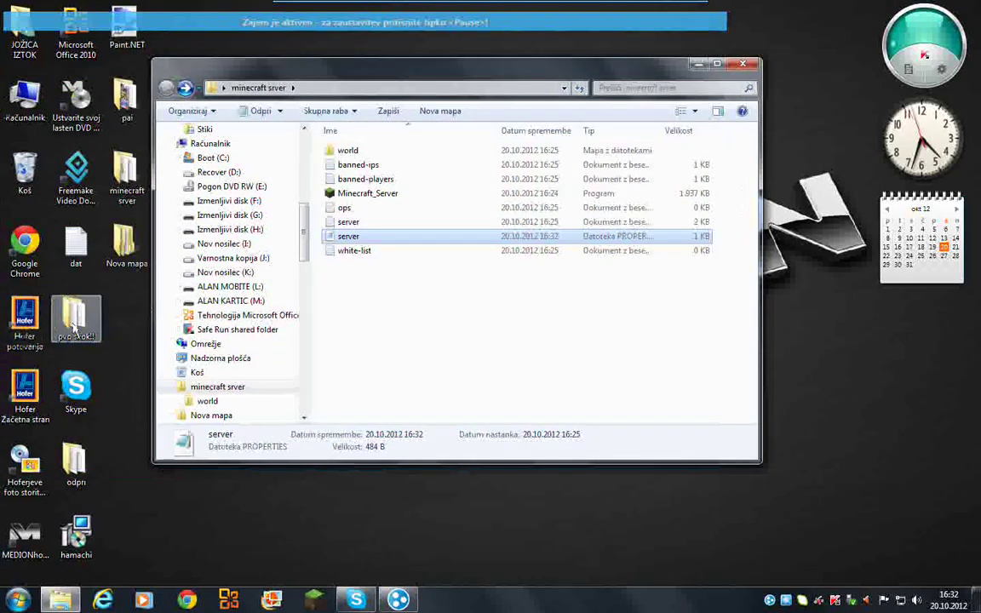
double_click(74, 317)
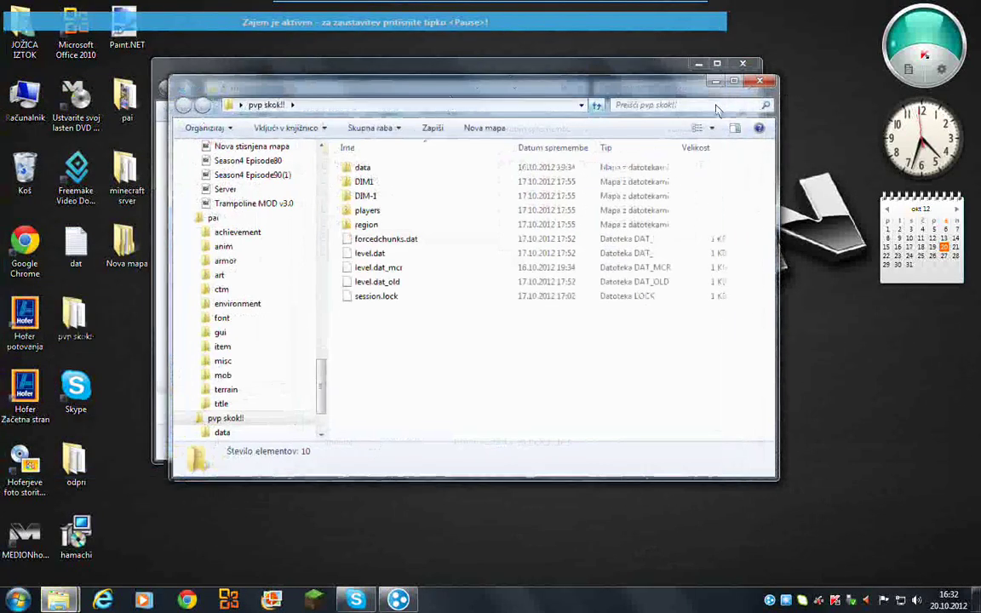
left_click(769, 85)
right_click(74, 321)
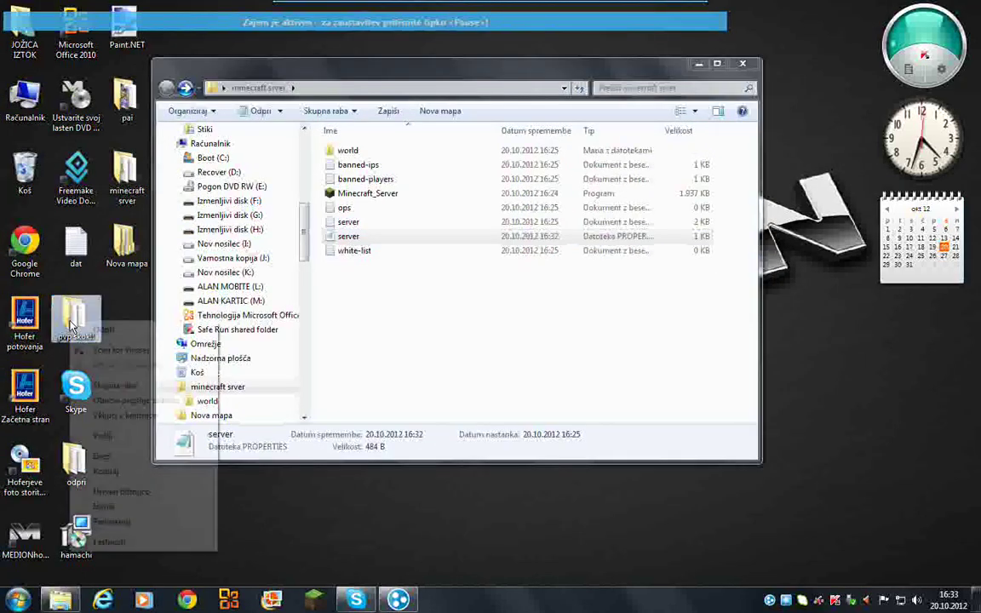
left_click(119, 474)
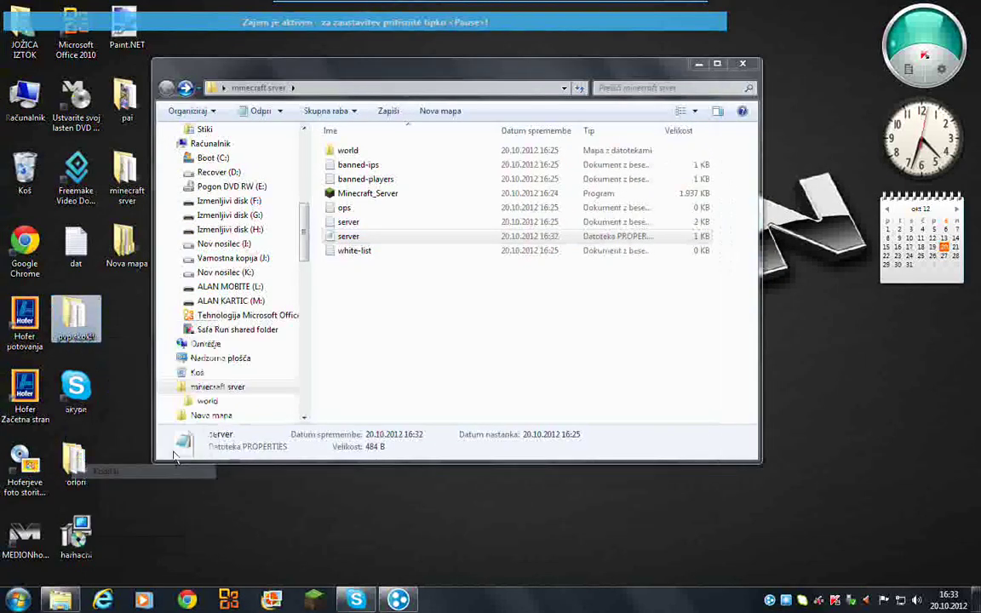
right_click(384, 335)
left_click(456, 443)
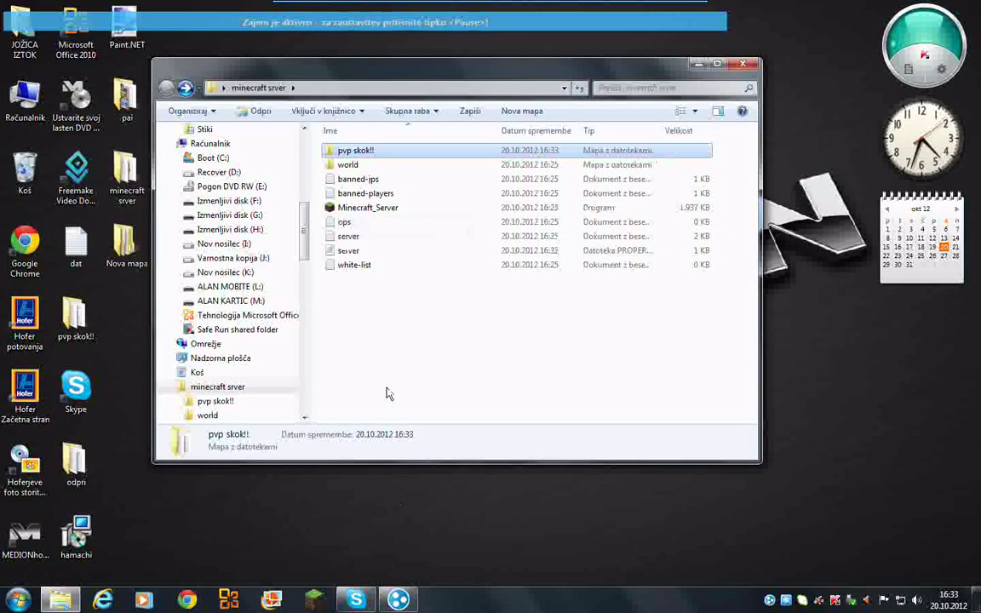
- Launch Minecraft_Server.exe, allowing it through the Zaženi security warning
double_click(366, 208)
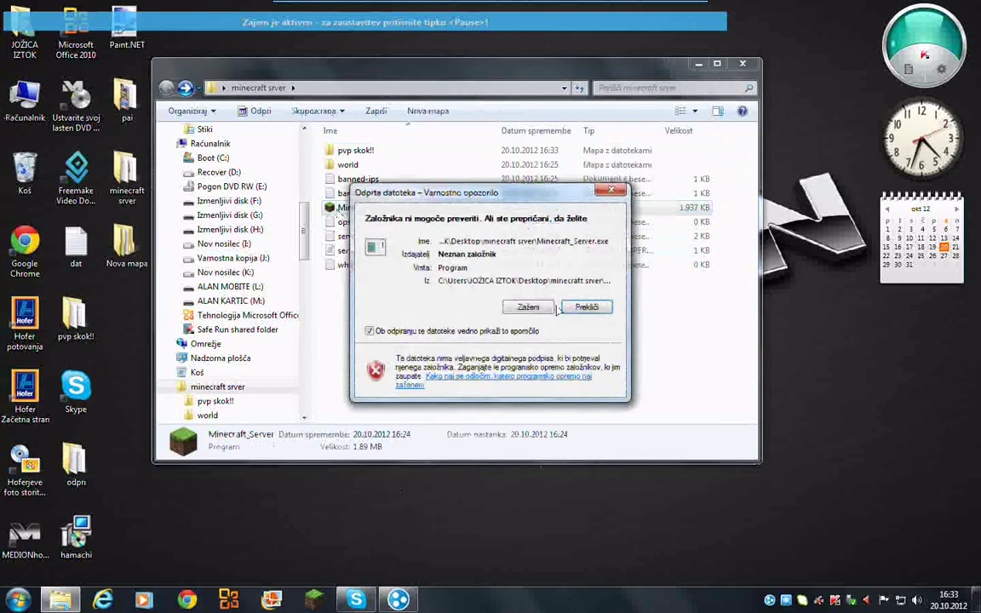
left_click(535, 311)
left_click(389, 600)
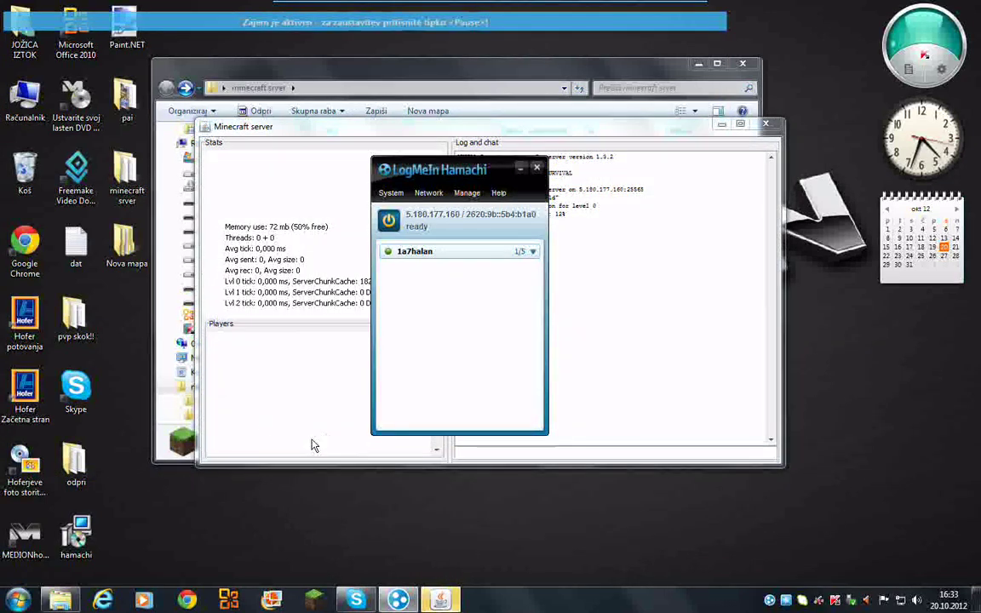
left_click(264, 426)
- Check the hosted network in Hamachi's network list, then close Hamachi
left_click(399, 600)
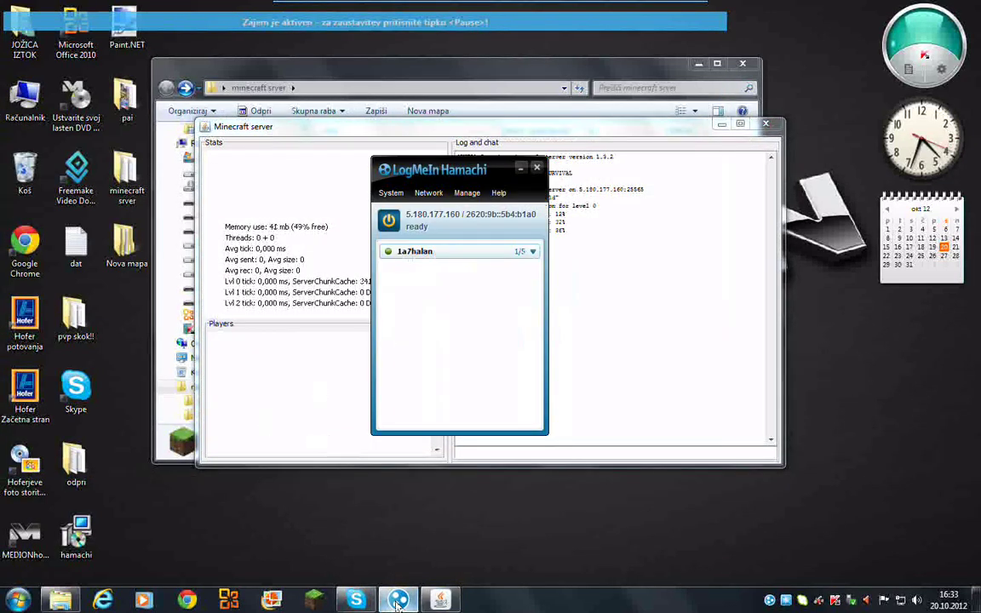
left_click(430, 194)
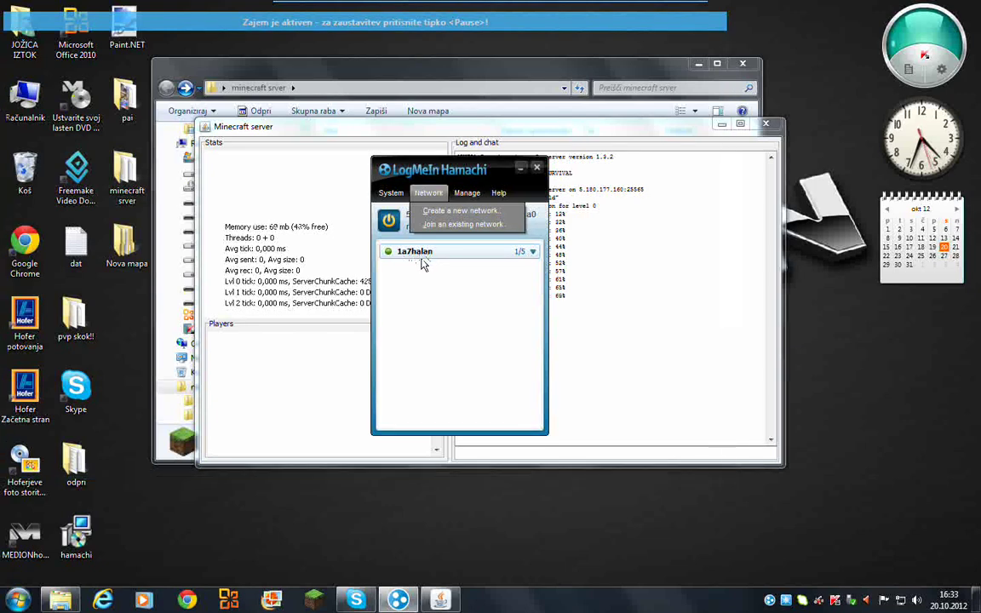
left_click(457, 309)
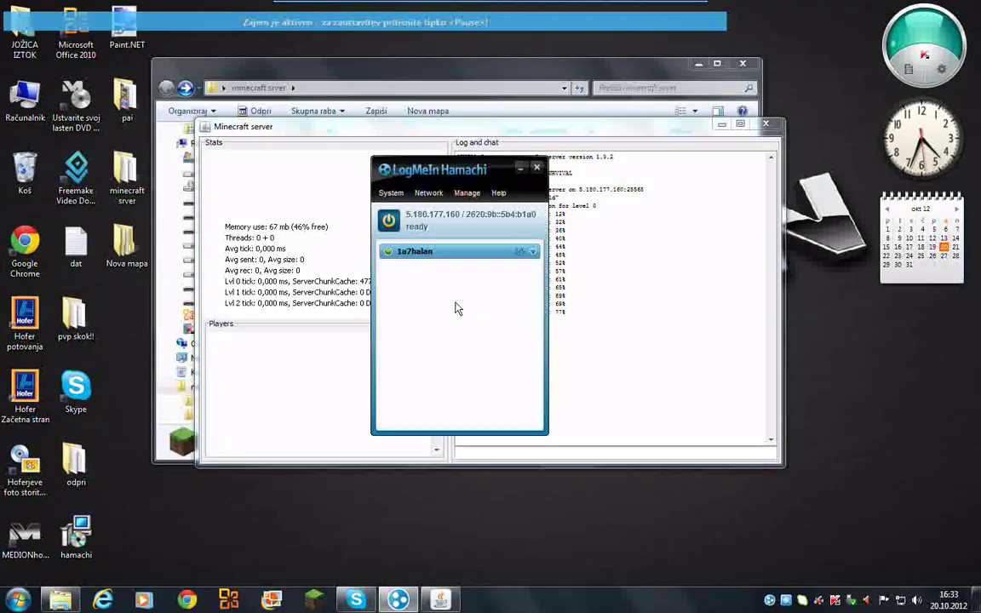
left_click(536, 169)
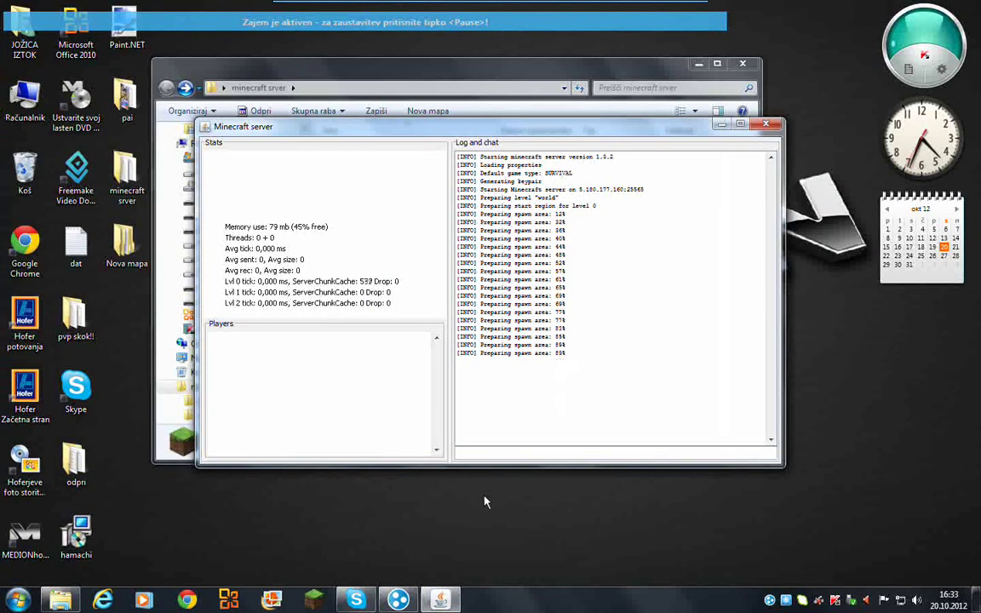
- Launch Minecraft.exe past the Zaženi warning and move the launcher to the top-left
left_click(315, 599)
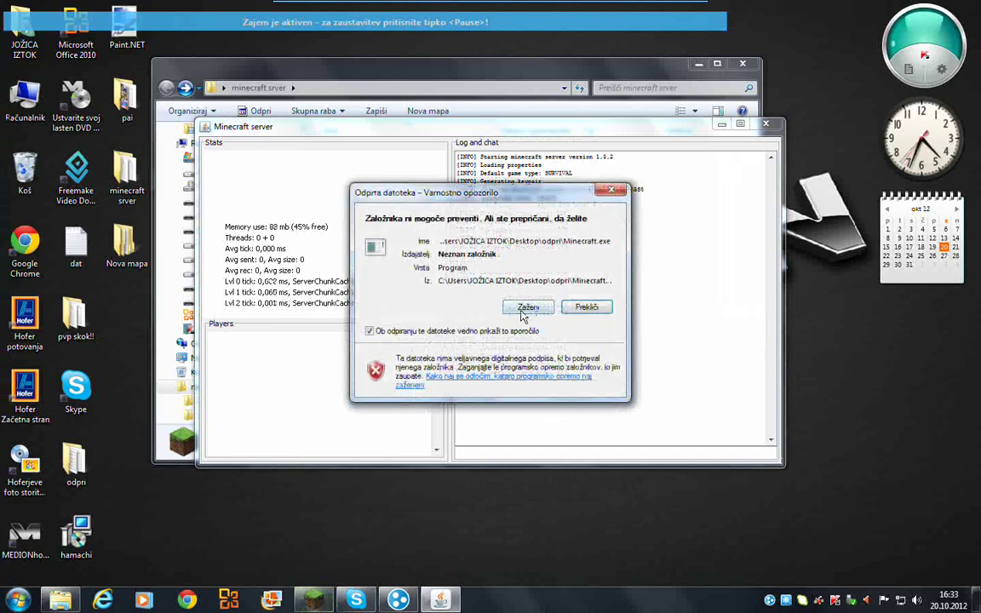
left_click(526, 308)
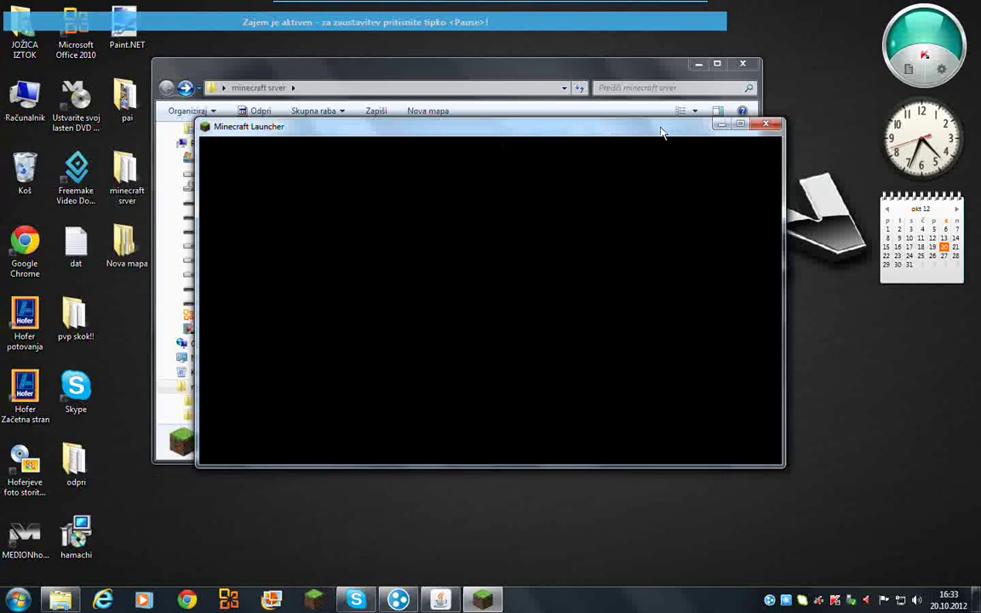
left_click_drag(663, 132, 528, 57)
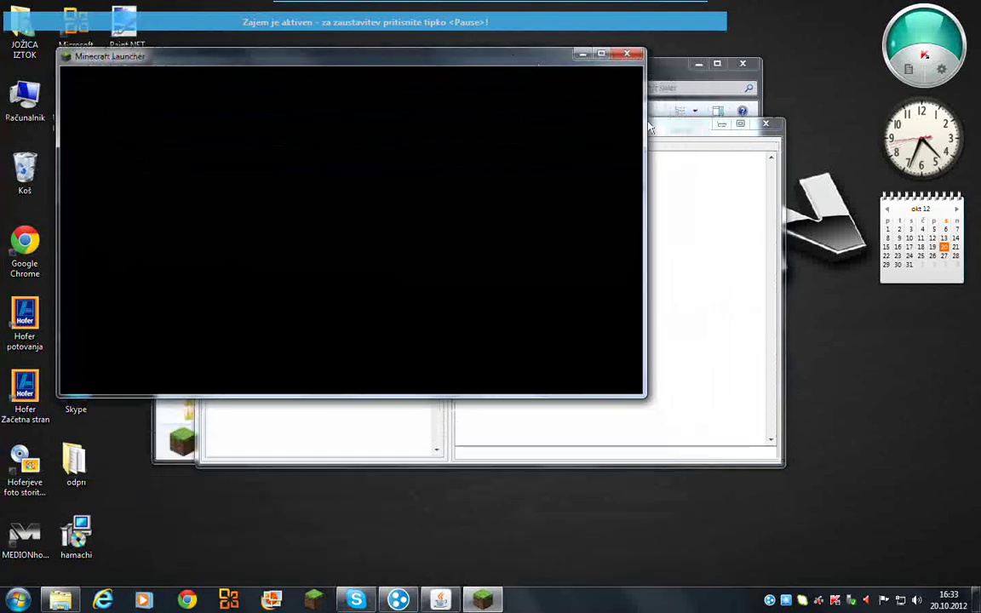
- Log in to the game account from the Minecraft Launcher
left_click(665, 367)
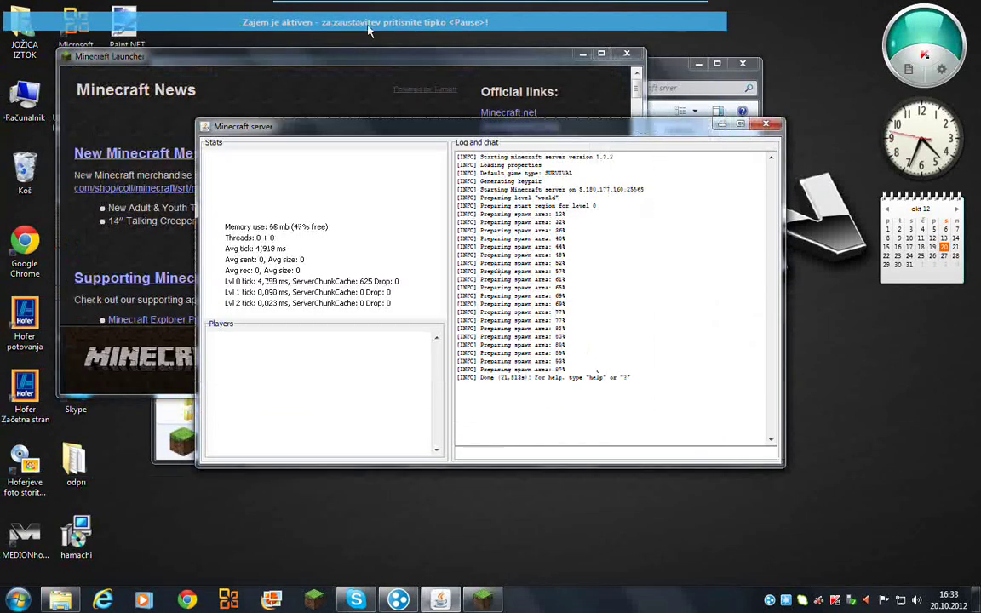
left_click(385, 51)
left_click(611, 363)
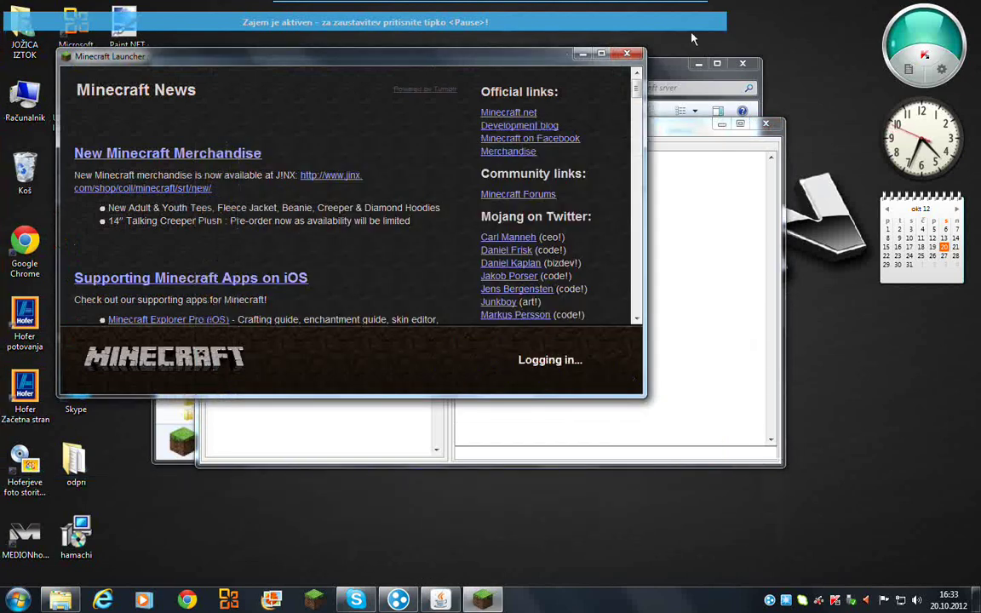
left_click(659, 127)
left_click(742, 72)
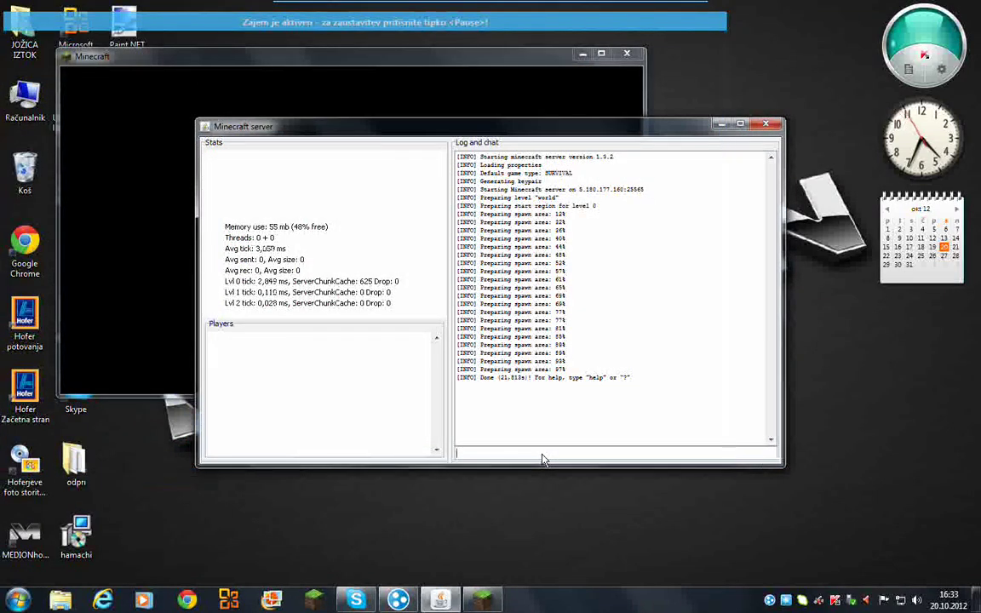
- Enter the op command with the player's username in the server console
left_click(542, 460)
type("op ")
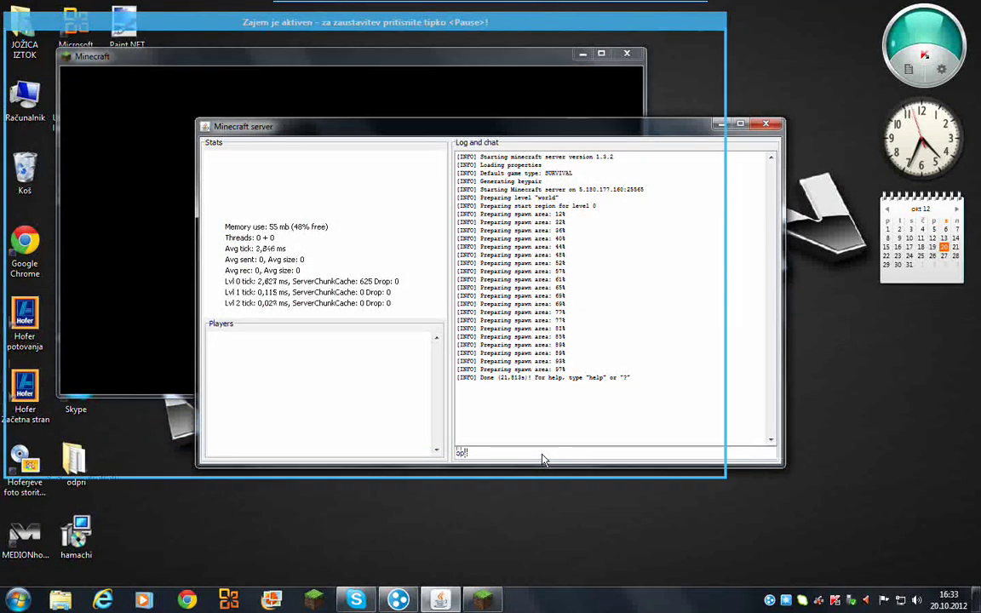
type("a")
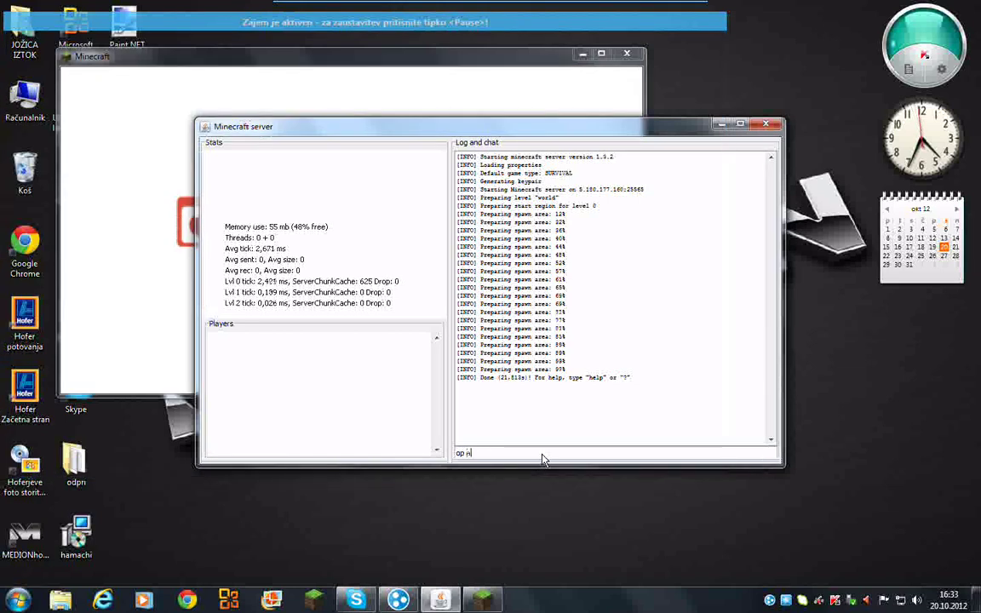
type("landiort")
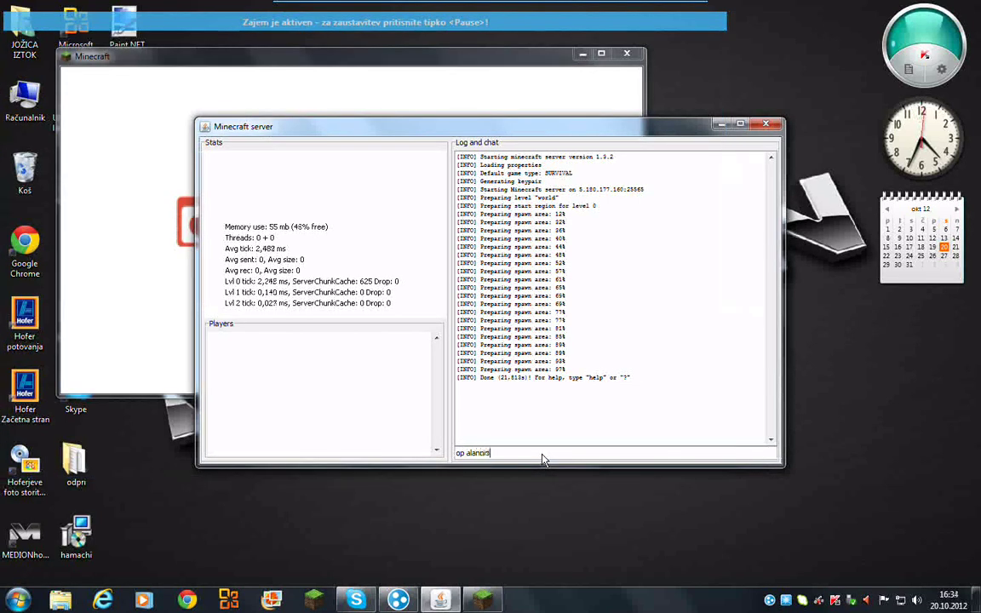
type("a")
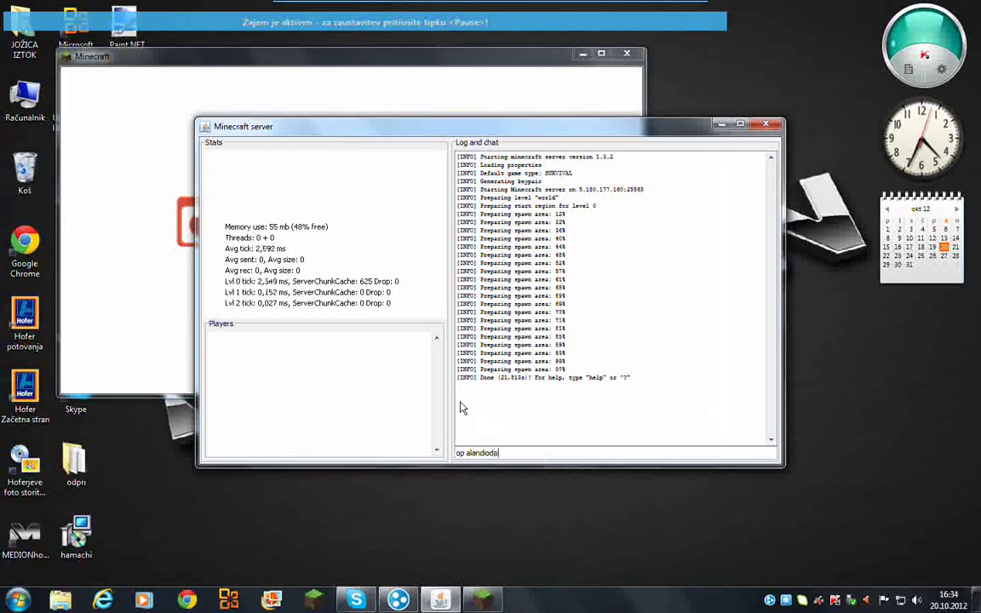
left_click(184, 94)
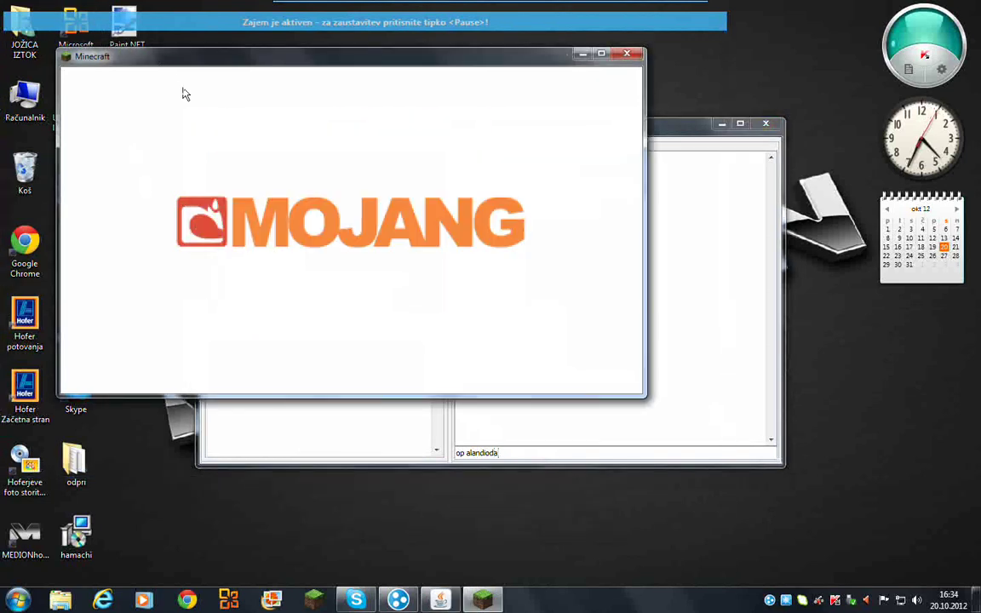
left_click(656, 134)
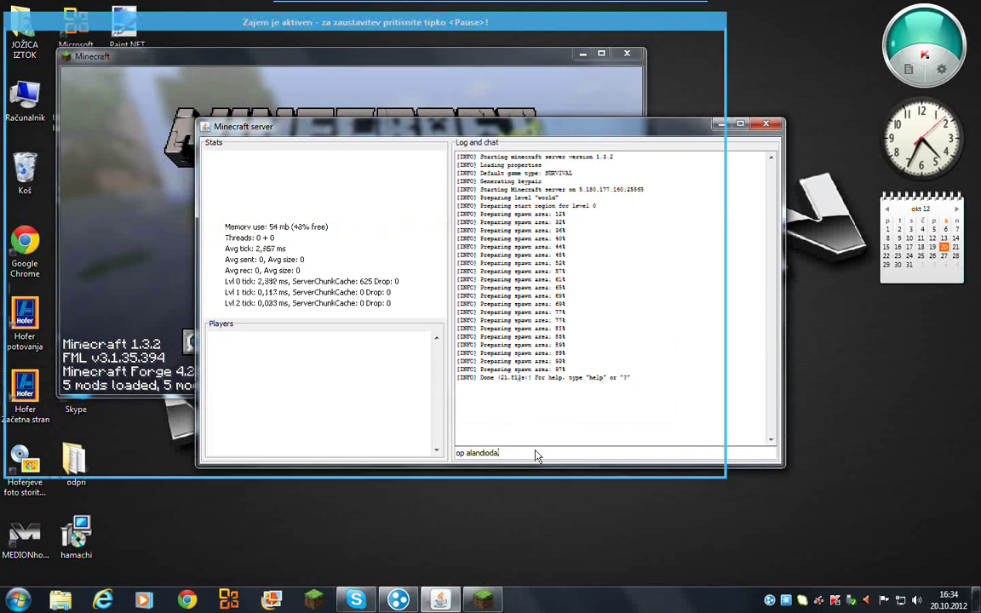
type("op alandioda")
key("Return")
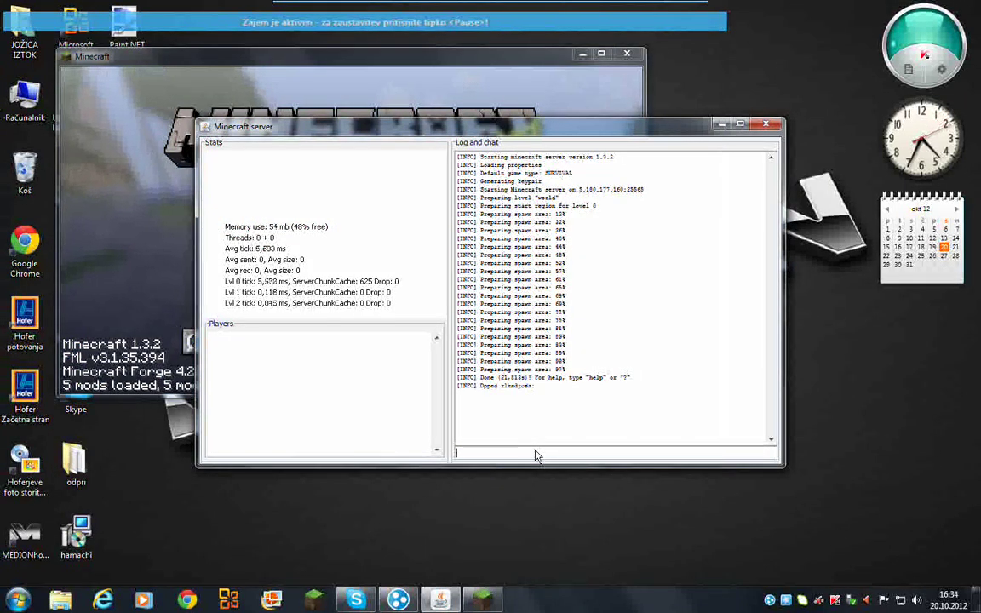
- Start adding a new server entry from Minecraft's Multiplayer list
left_click(122, 258)
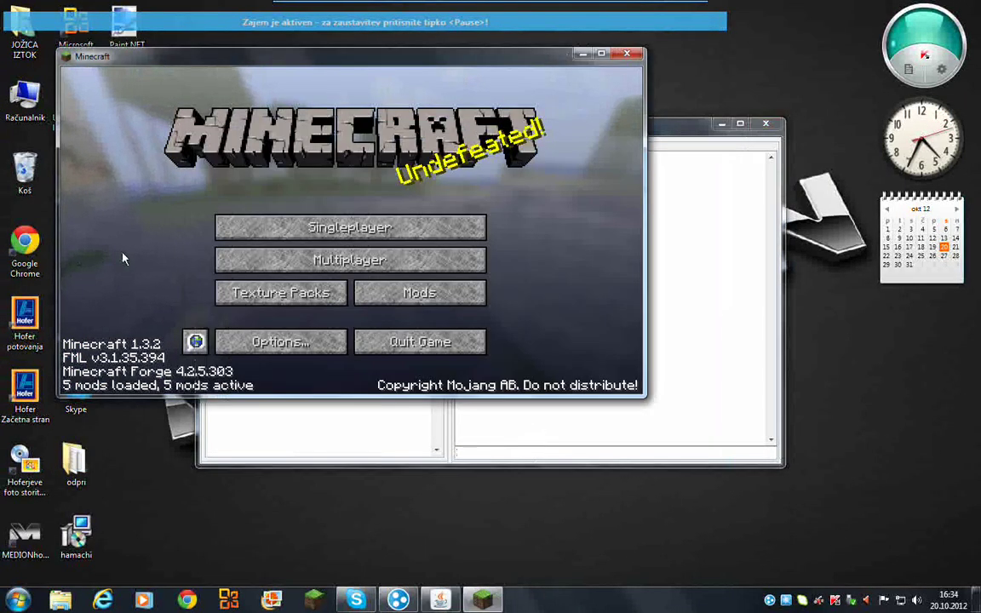
left_click(349, 266)
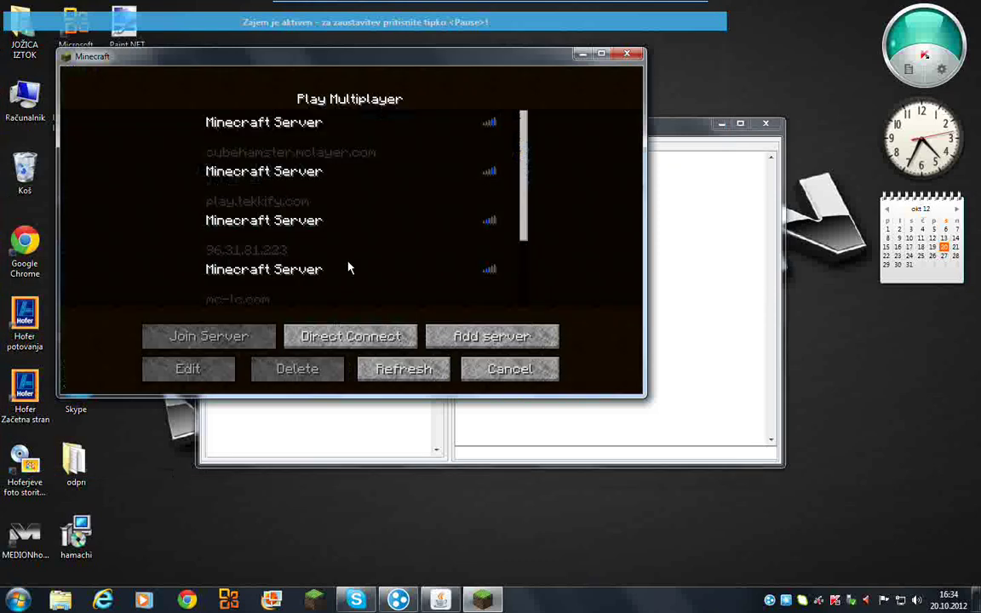
left_click(466, 337)
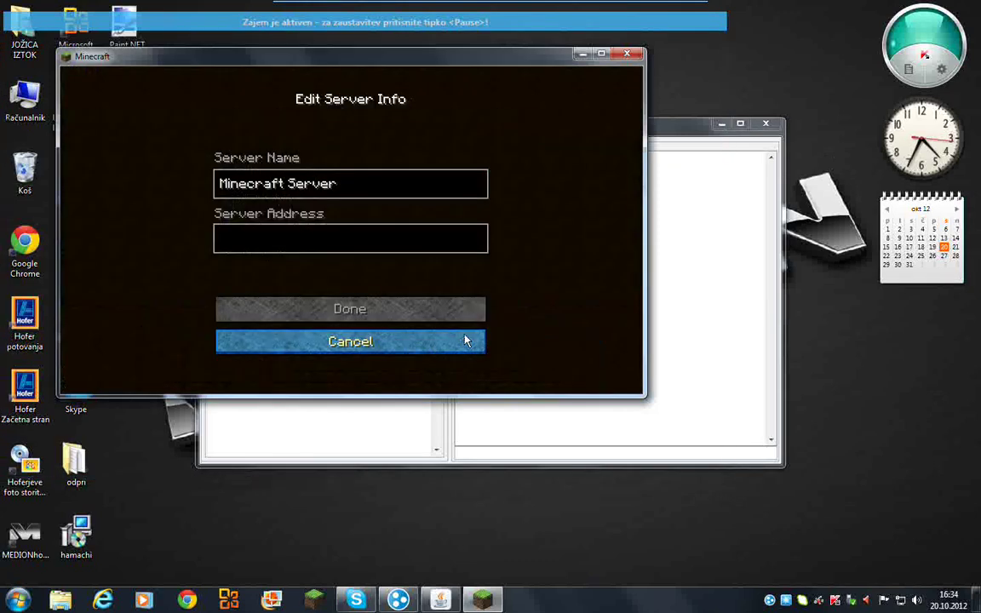
left_click(332, 248)
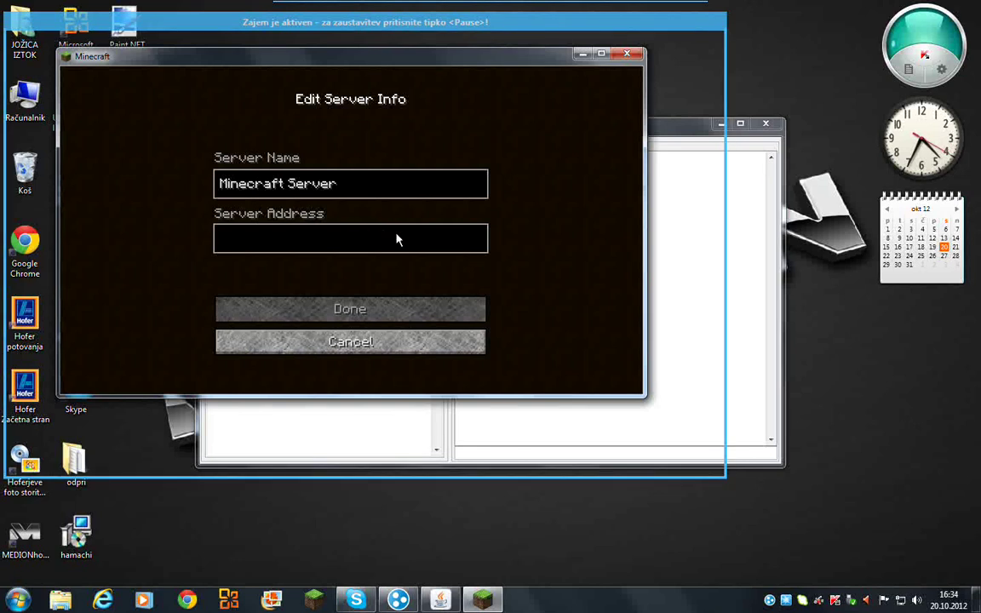
- Set the server address to Hamachi's copied IPv4 address and save the entry
left_click(770, 601)
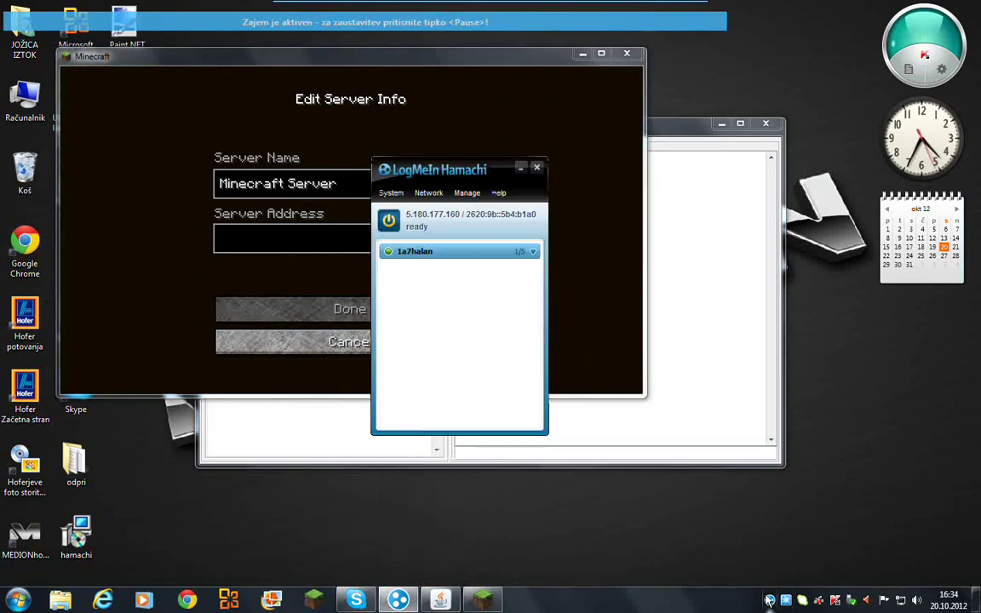
right_click(417, 221)
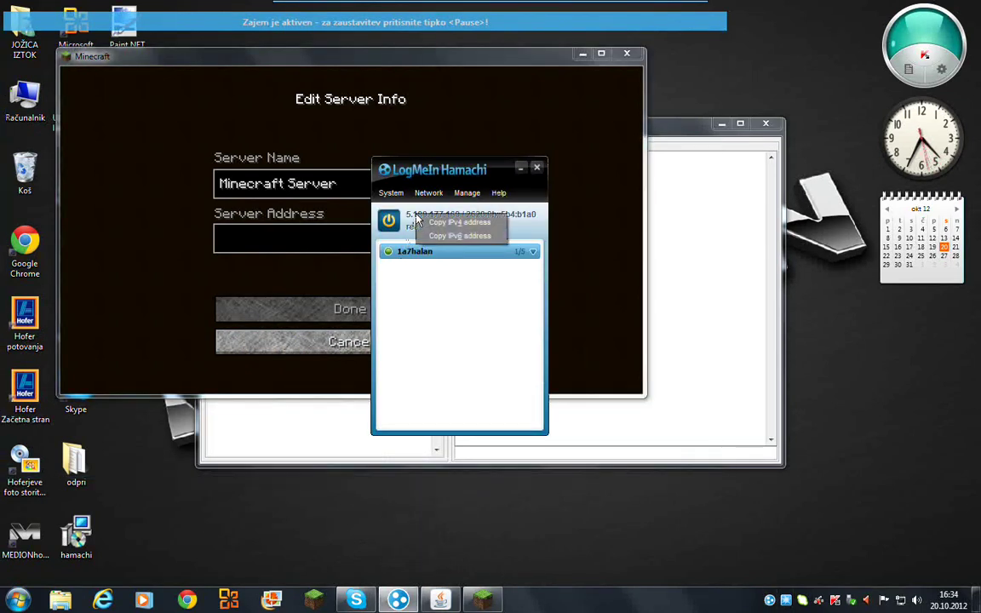
left_click(310, 237)
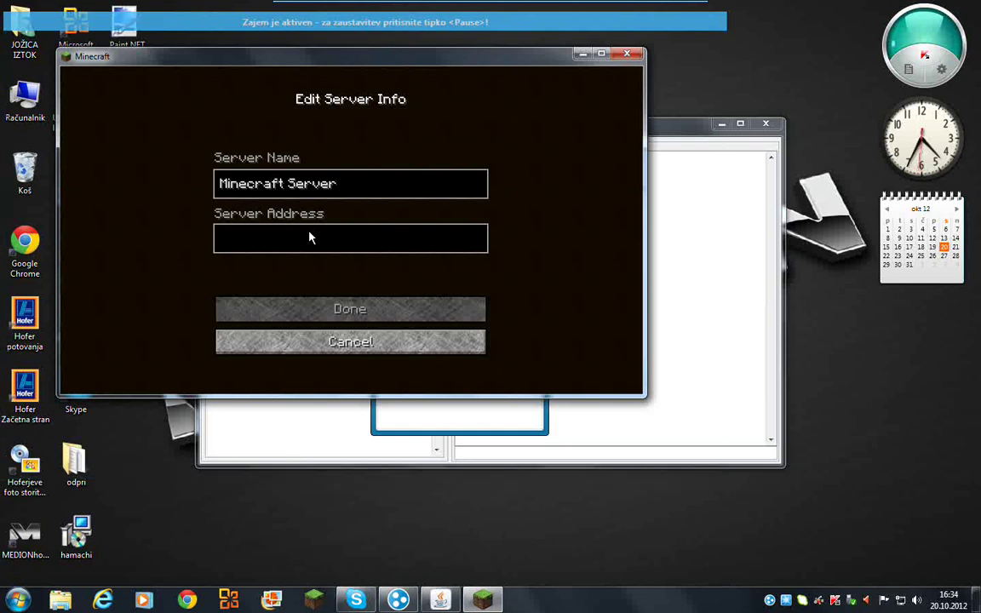
type("5.188.177.168")
left_click(345, 309)
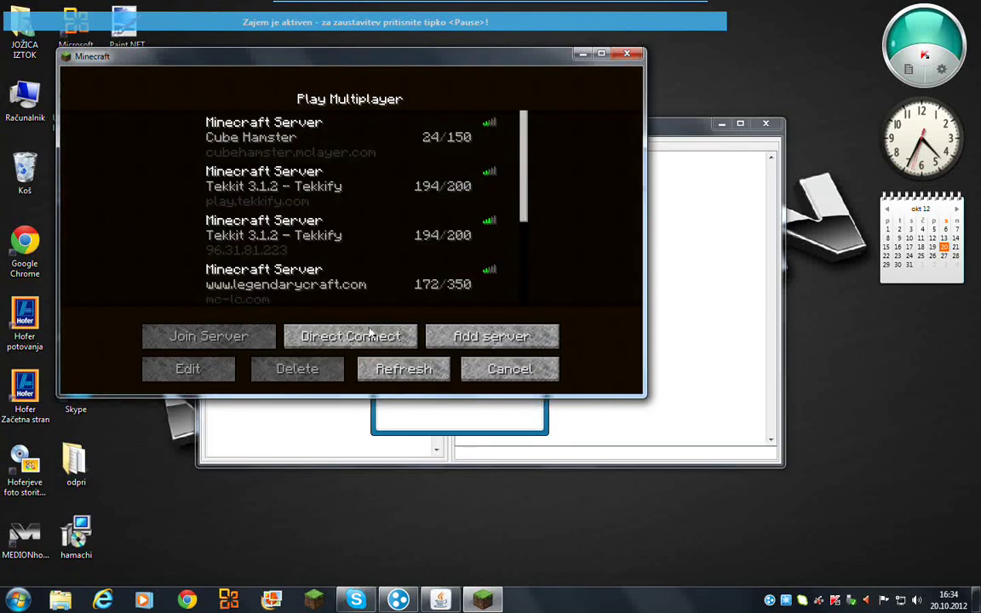
- Refresh the list, select A Minecraft Server, and join it
left_click(405, 368)
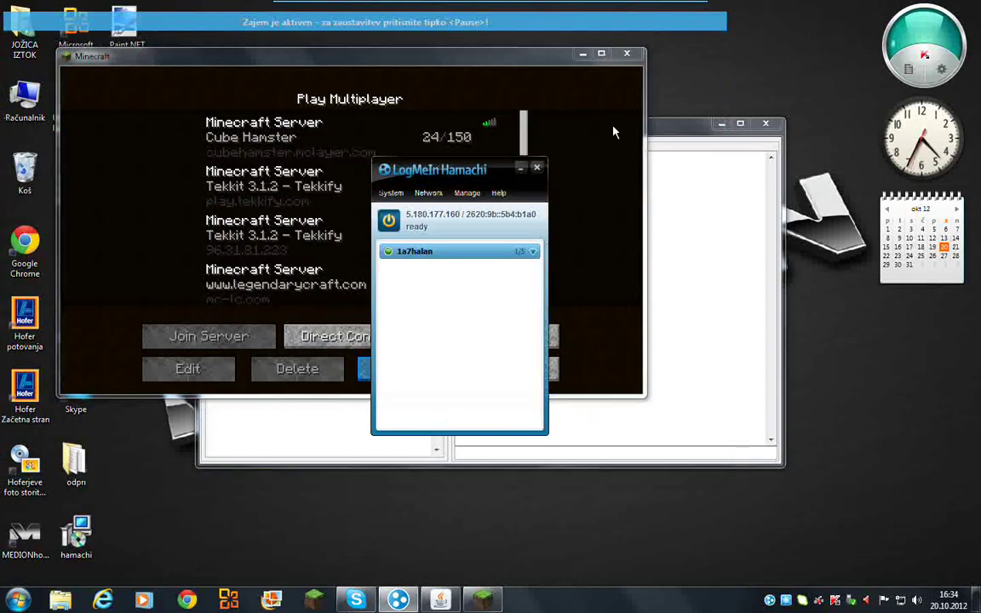
left_click(537, 167)
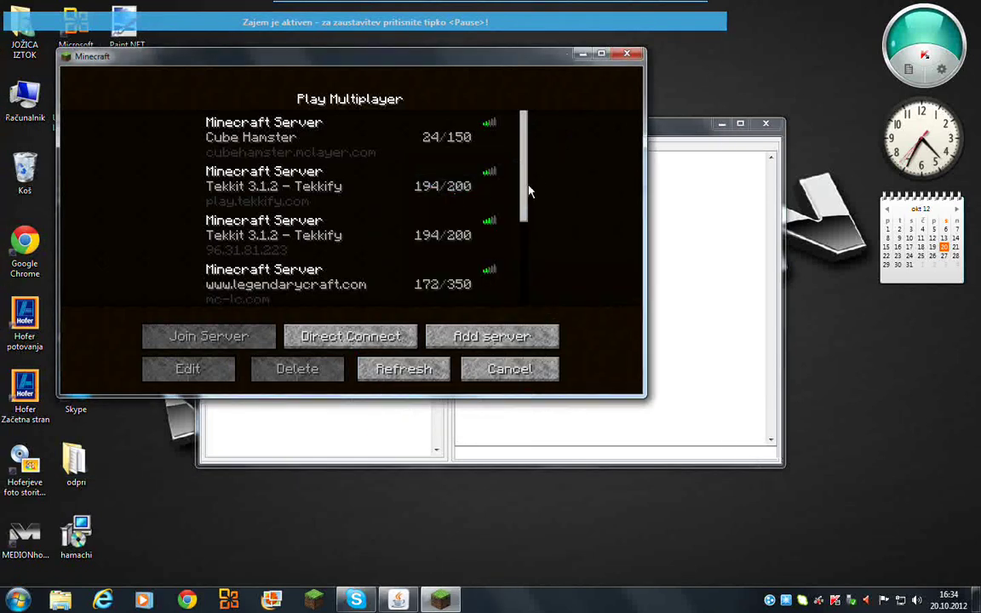
left_click_drag(528, 219, 482, 293)
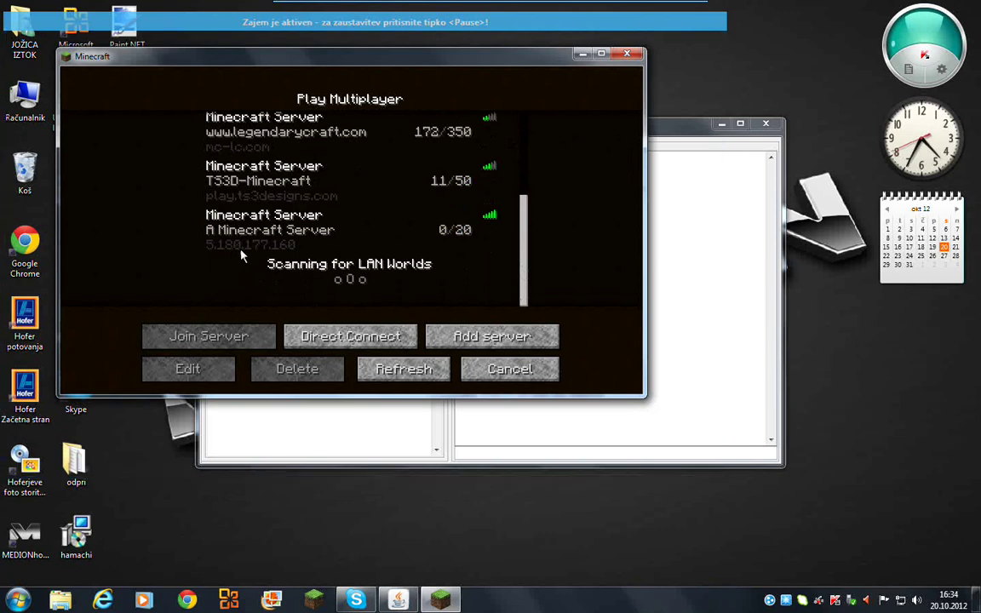
left_click(303, 228)
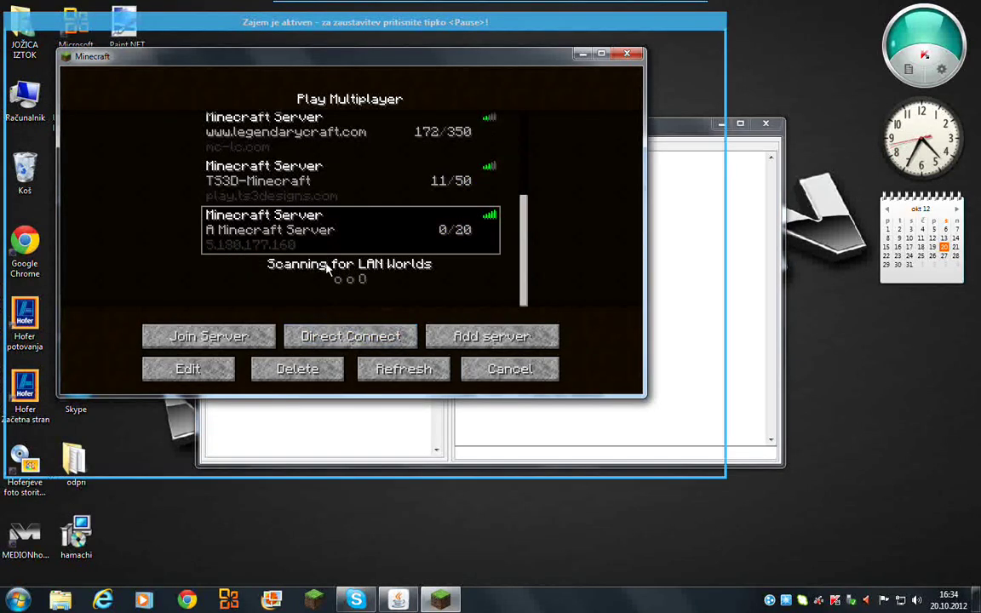
left_click(206, 337)
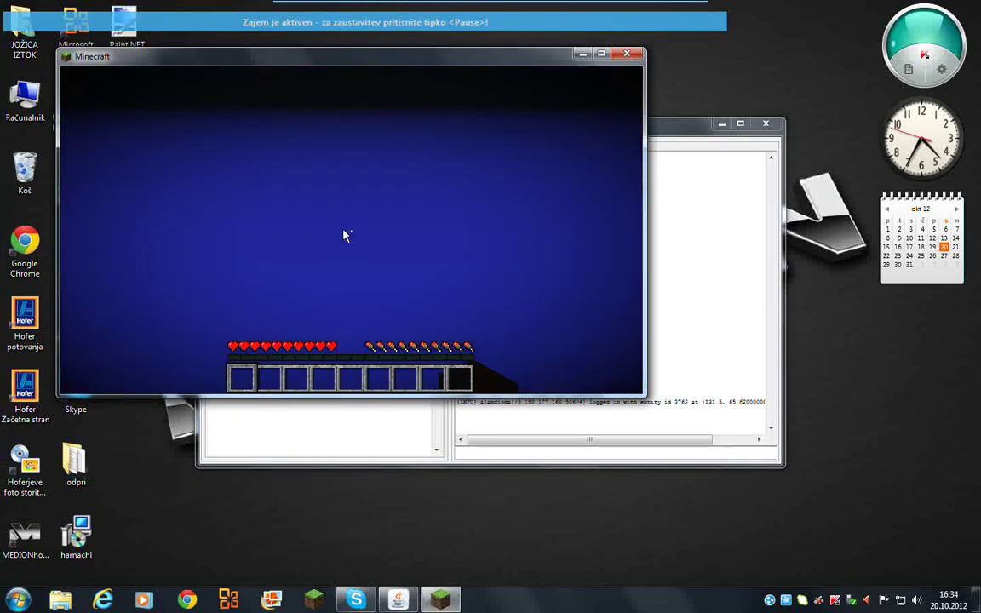
- Pause the game, check the connected player in the server window, and resume playing
key("Escape")
left_click(514, 454)
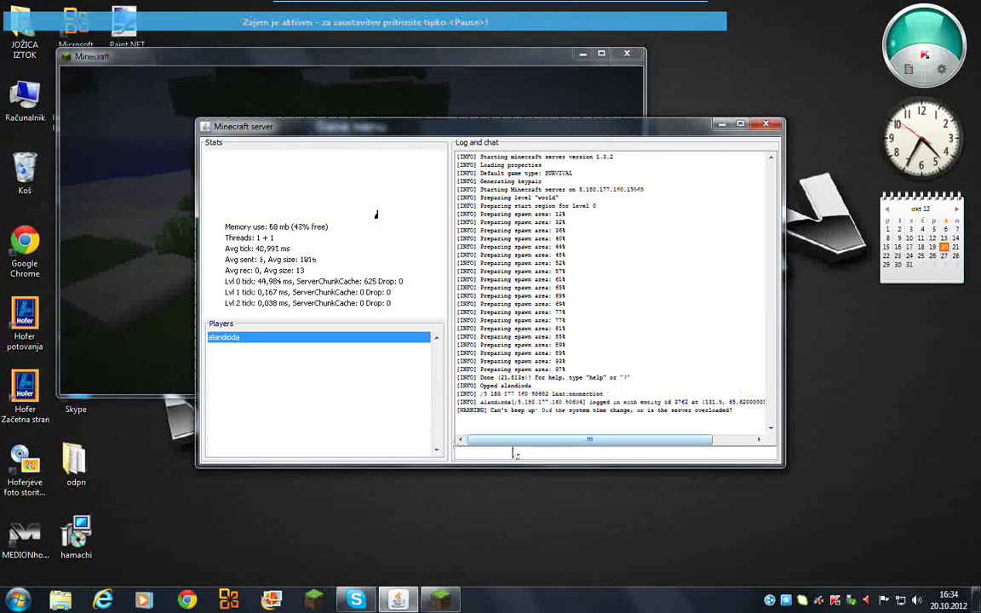
left_click(560, 419)
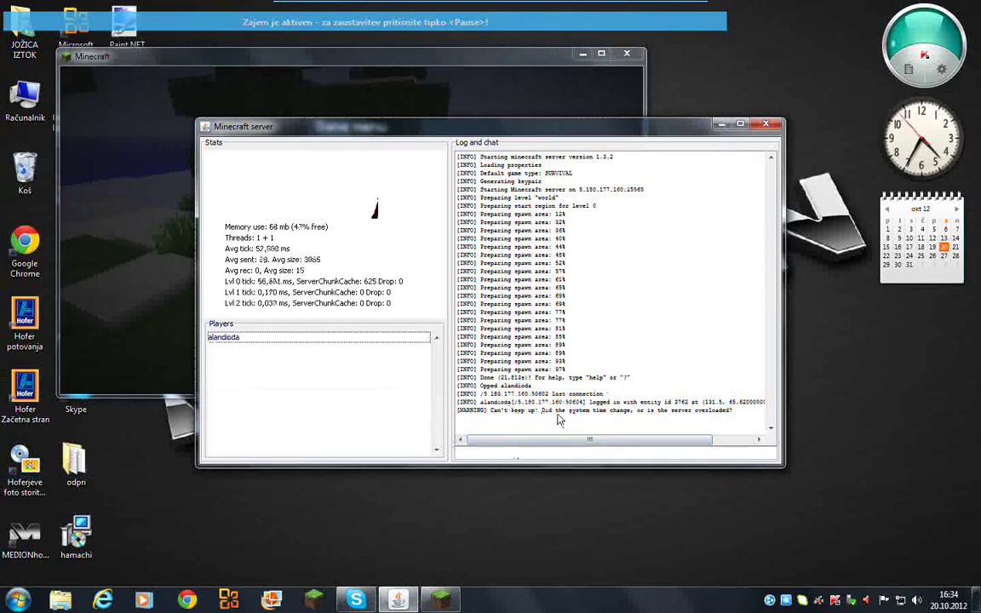
left_click(138, 157)
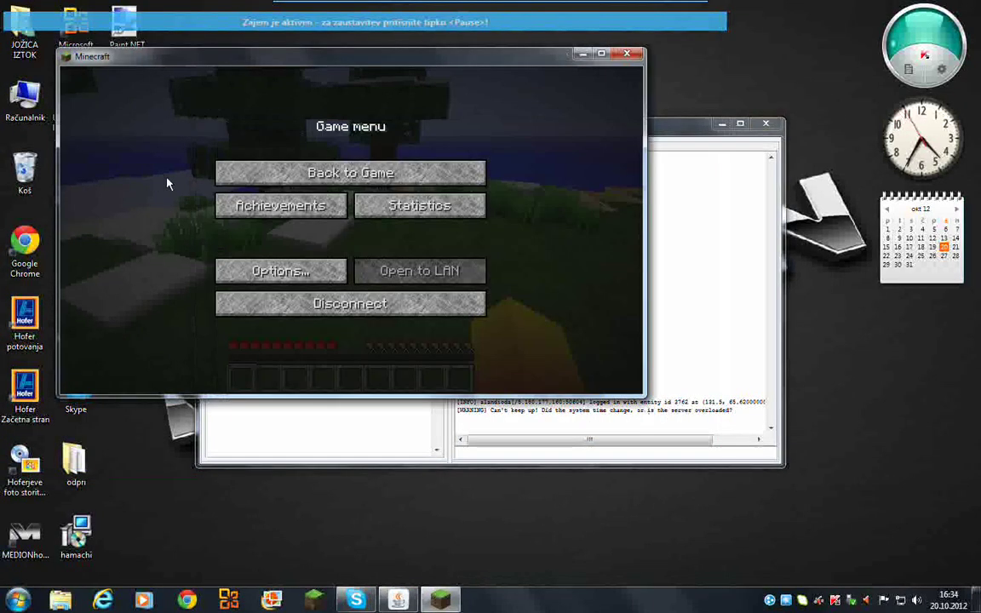
key("Escape")
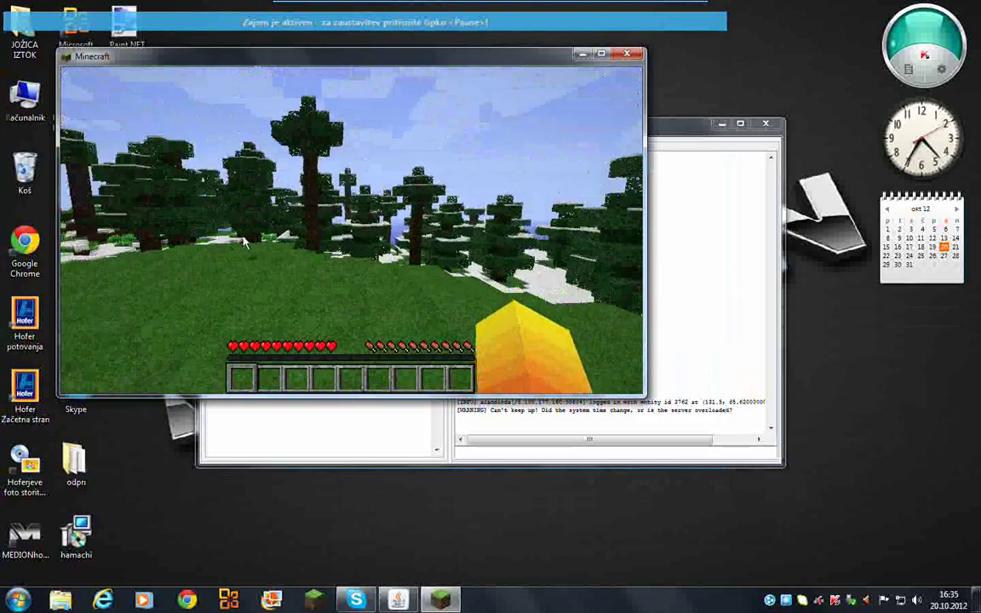
- Disconnect from the server and close the Minecraft client
key("Escape")
left_click(348, 304)
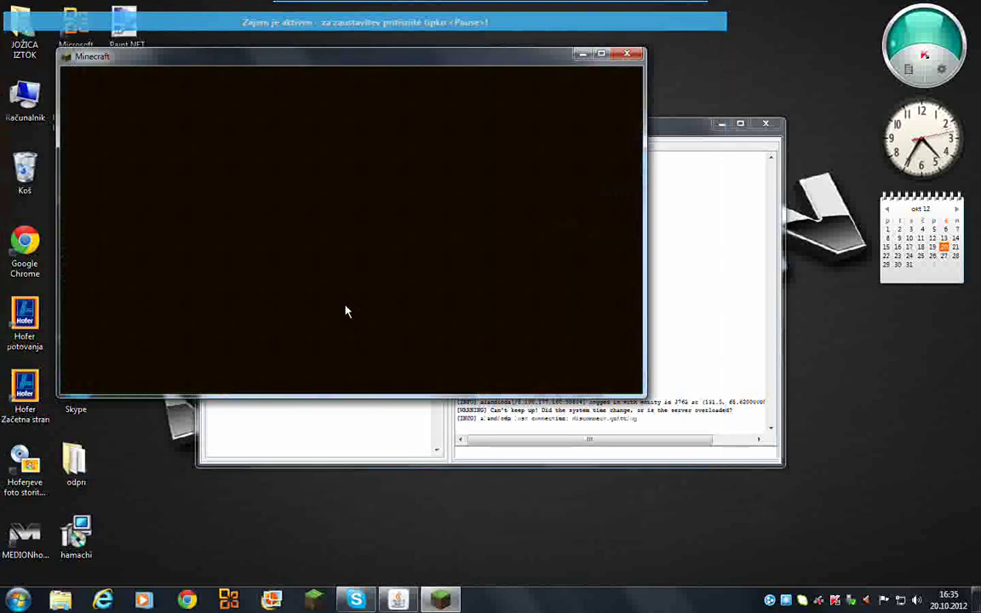
left_click(627, 53)
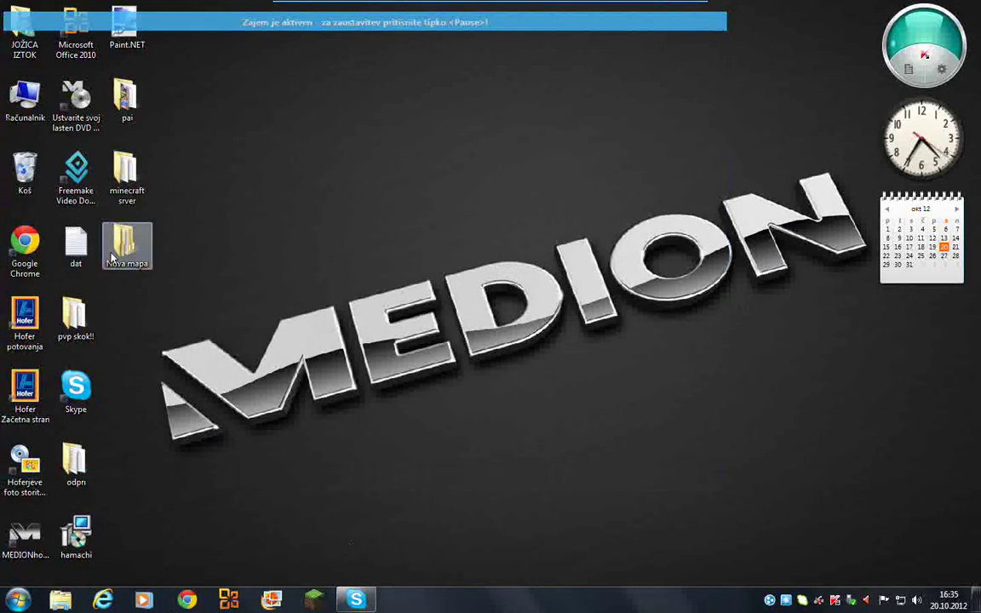
- Delete the world and old pvp skok!! folders from minecraft srver
double_click(125, 191)
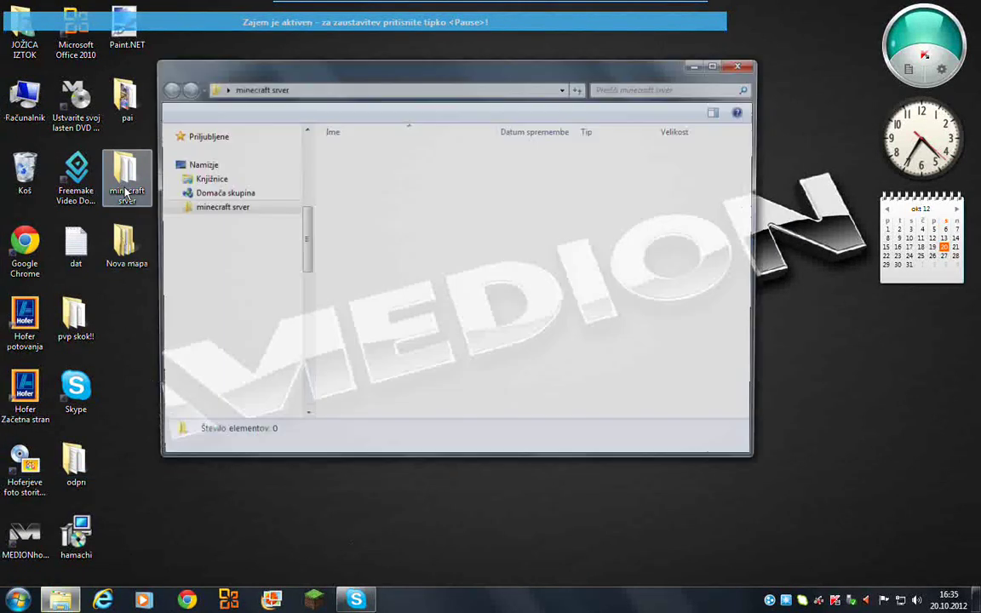
left_click(361, 167)
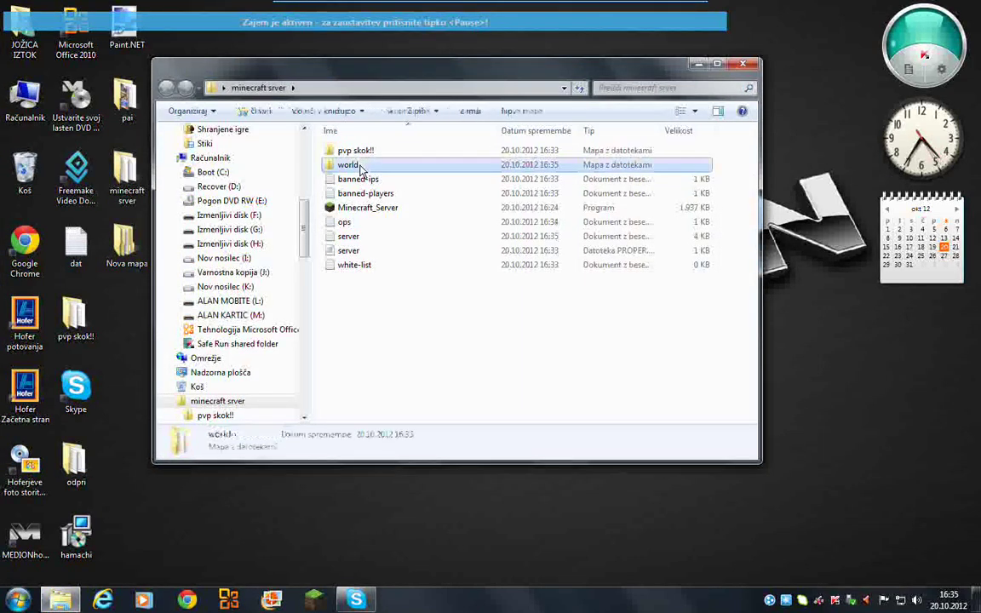
key("Delete")
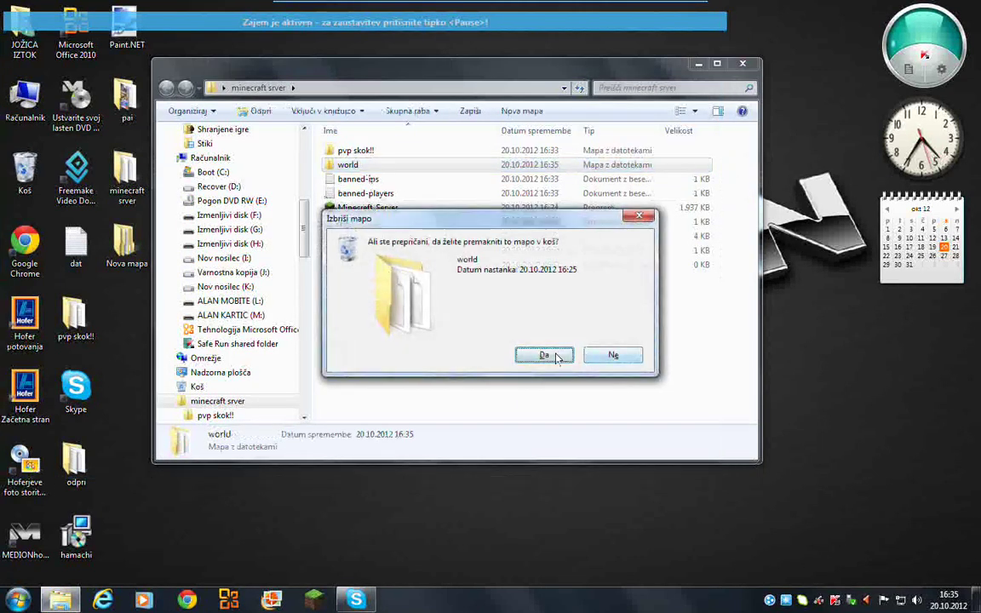
left_click(552, 355)
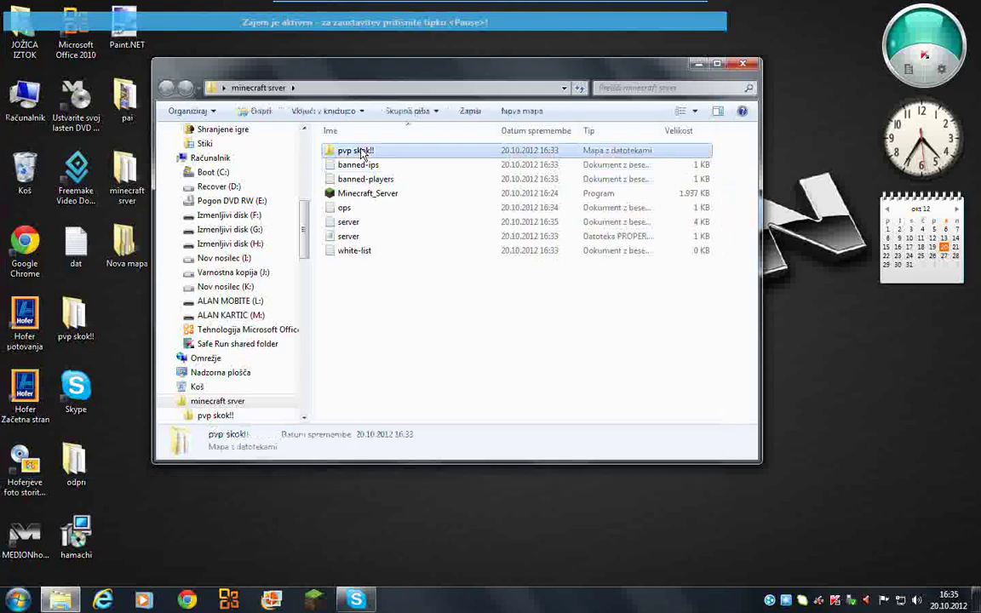
key("Delete")
left_click(545, 351)
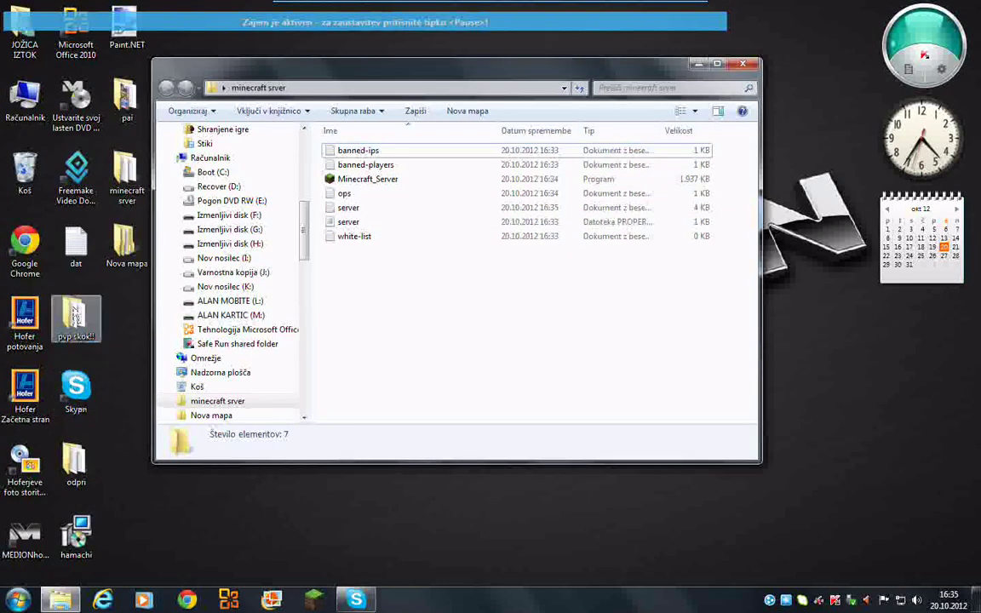
- Paste a fresh copy of the desktop pvp skok!! folder into minecraft srver
right_click(75, 313)
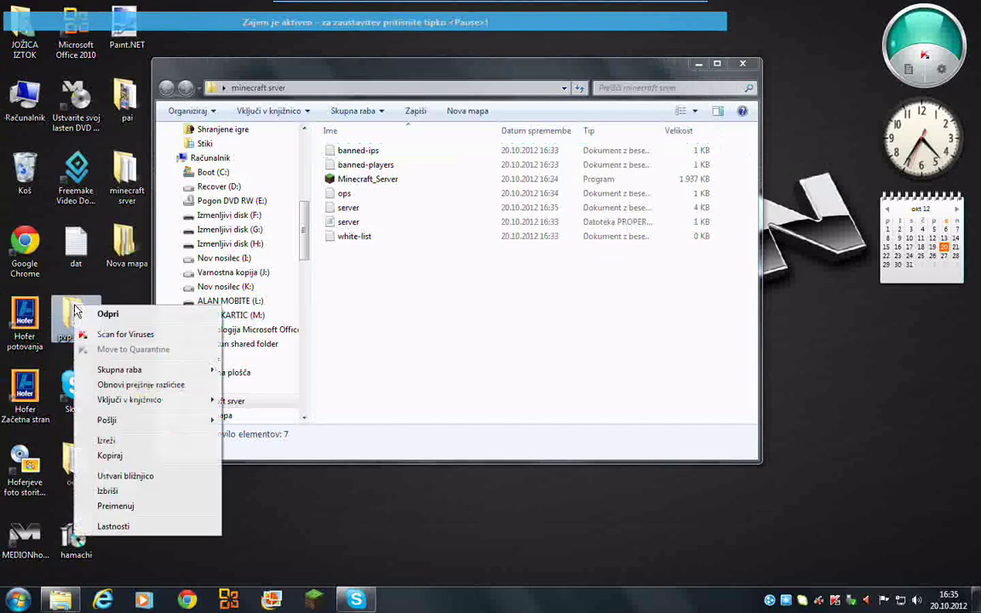
left_click(110, 456)
right_click(393, 349)
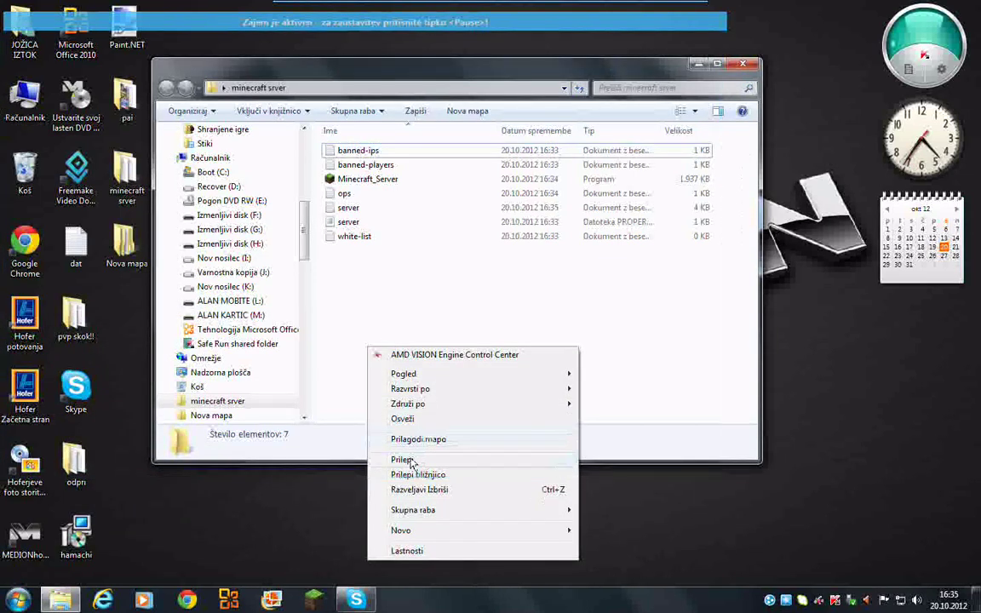
left_click(404, 460)
- Launch Minecraft_Server and Minecraft.exe, confirming Zaženi on both security warnings
double_click(359, 194)
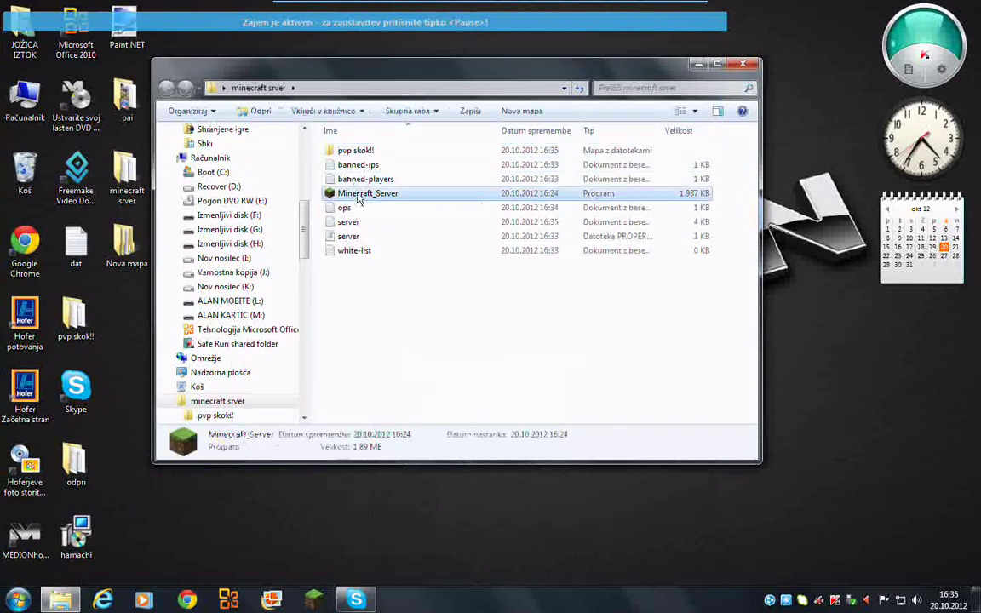
left_click(528, 308)
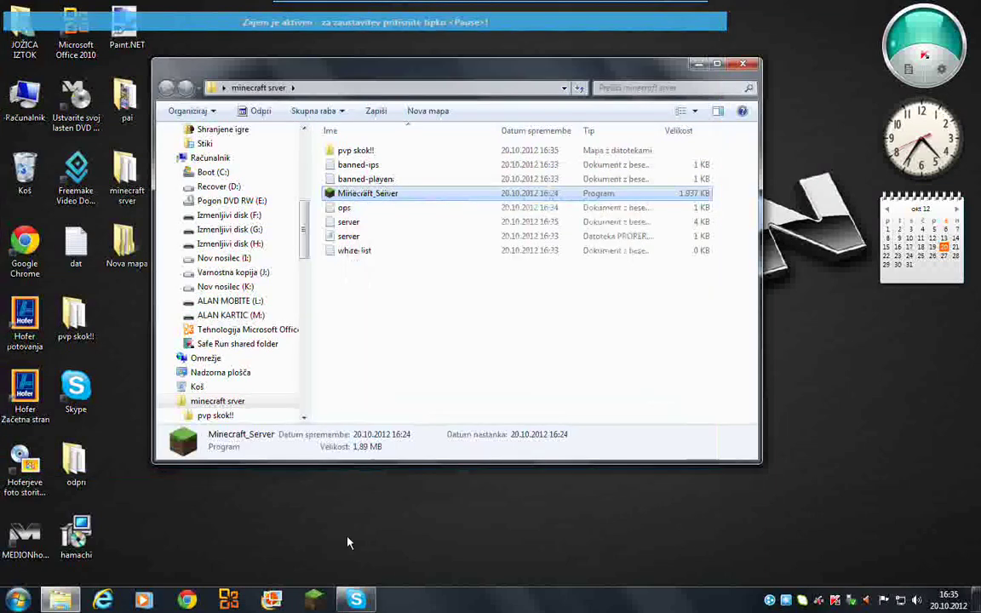
left_click(315, 601)
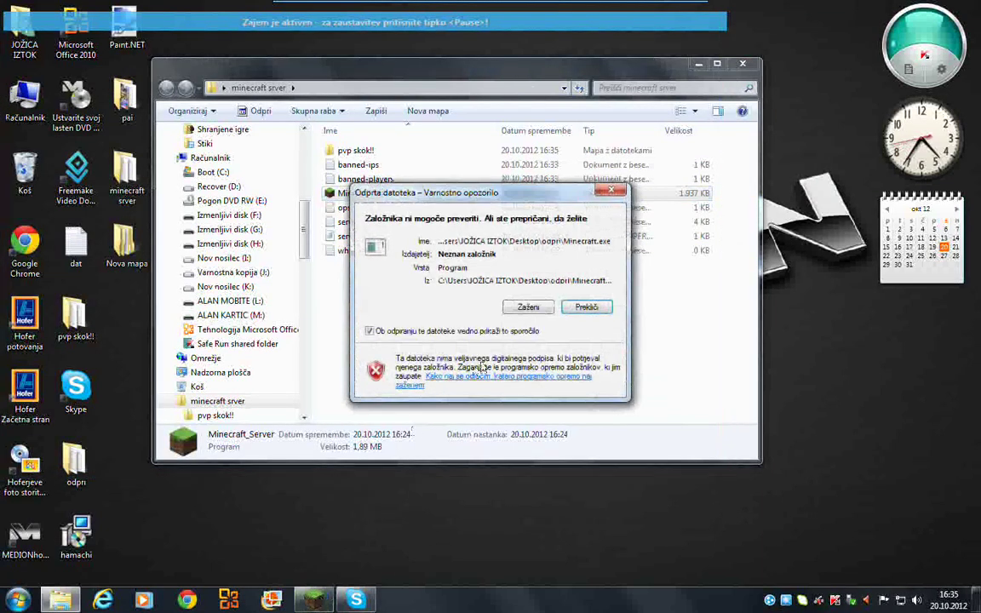
left_click(529, 309)
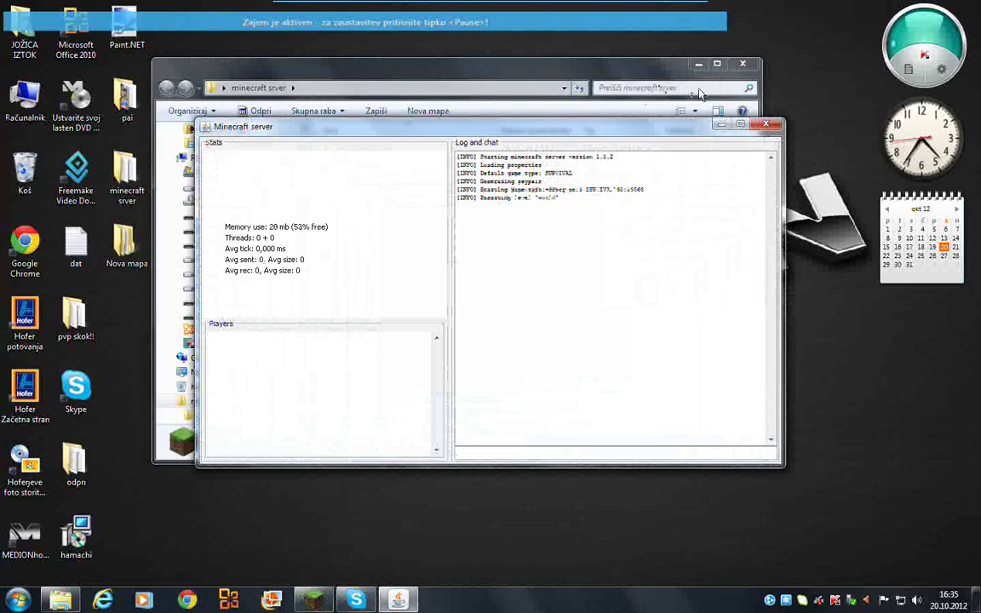
- Close Explorer and move the server and launcher windows up and left
left_click(738, 67)
left_click_drag(574, 116, 425, 103)
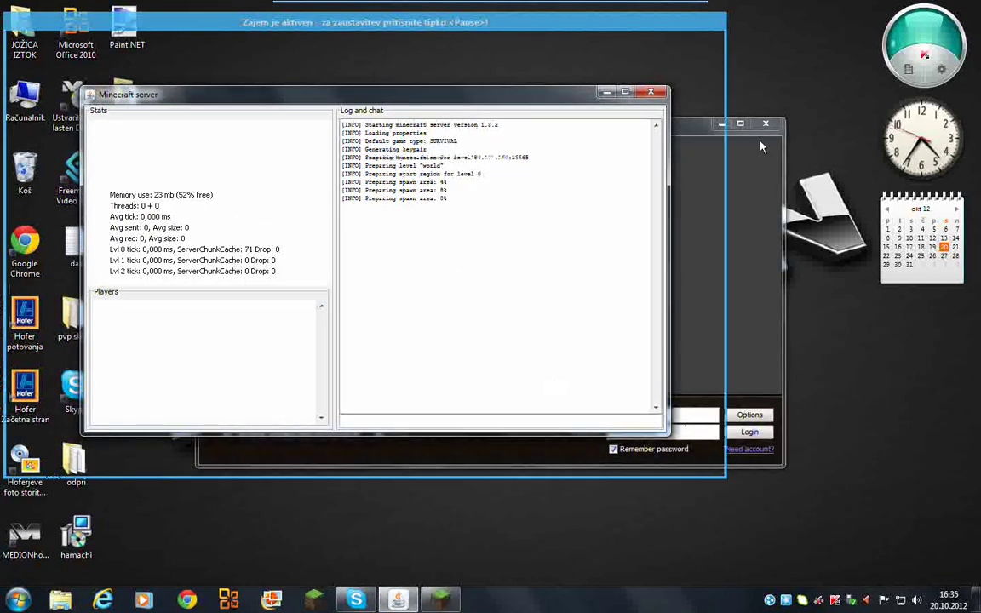
left_click_drag(682, 129, 549, 100)
- Log in to the game from the Minecraft Launcher
left_click(604, 396)
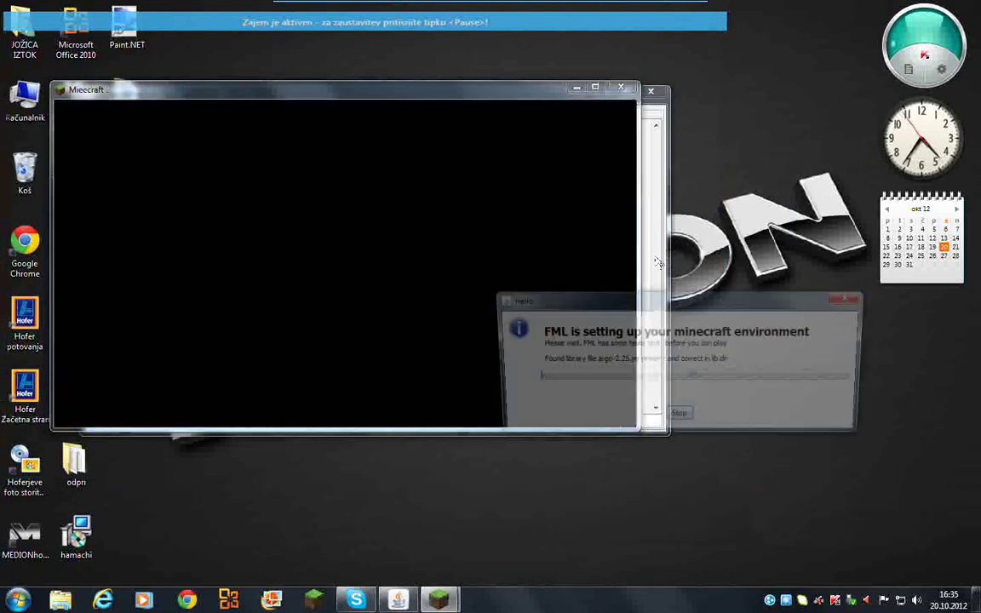
left_click(658, 259)
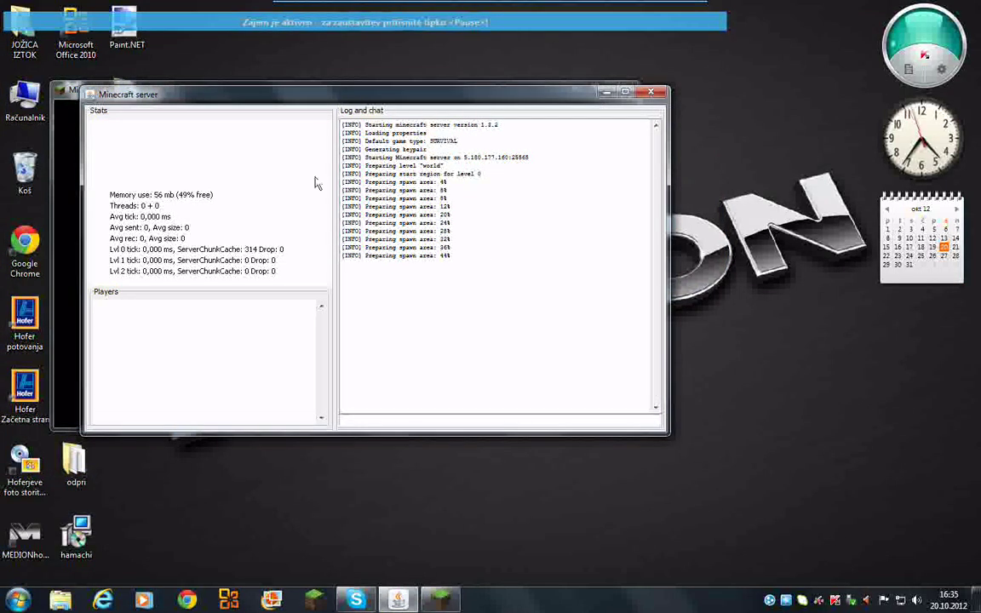
left_click(66, 92)
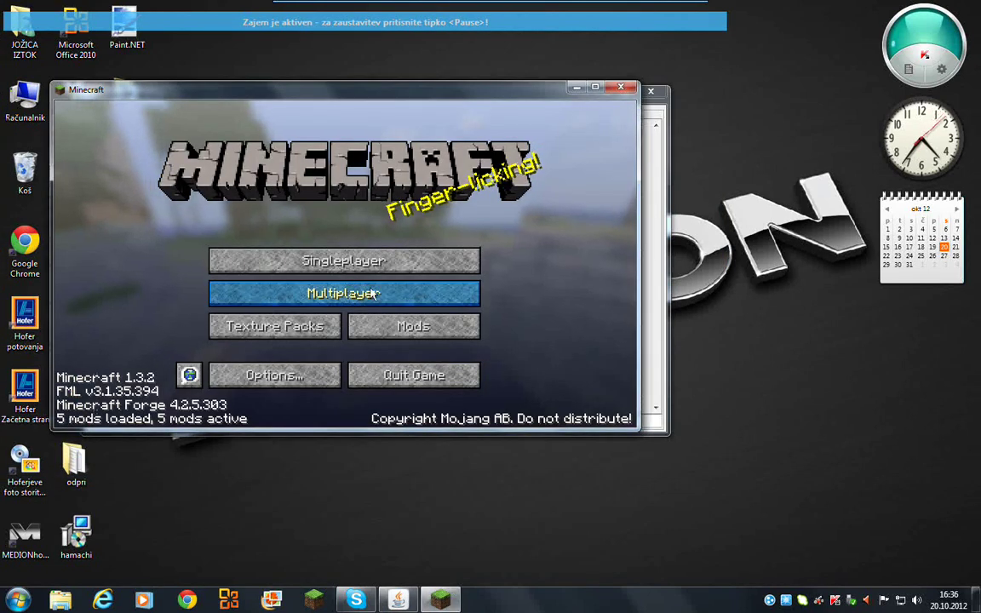
- Join A Minecraft Server from the Multiplayer server list
left_click(373, 293)
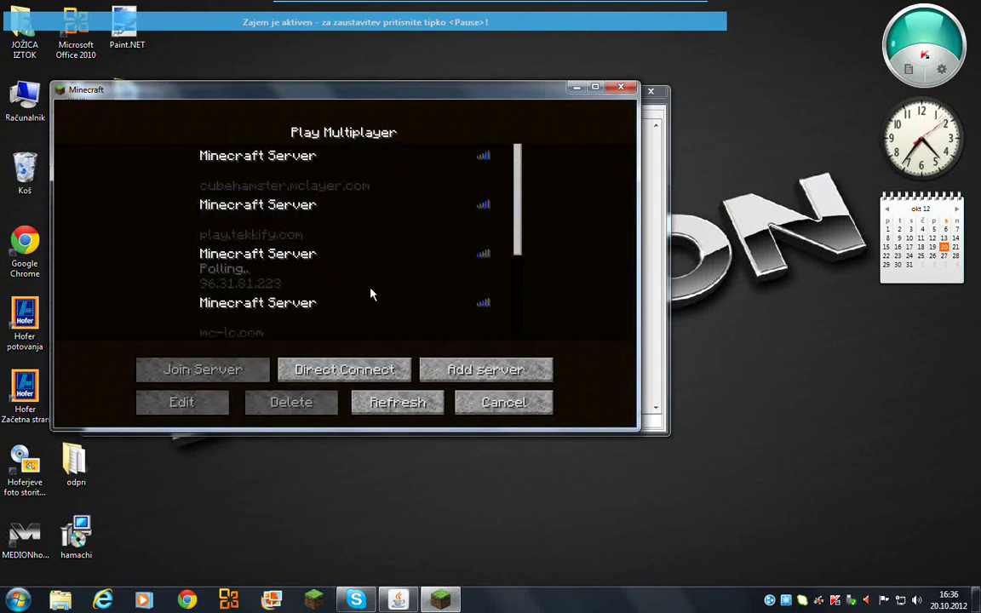
scroll(403, 291, "down", 1)
scroll(405, 293, "down", 2)
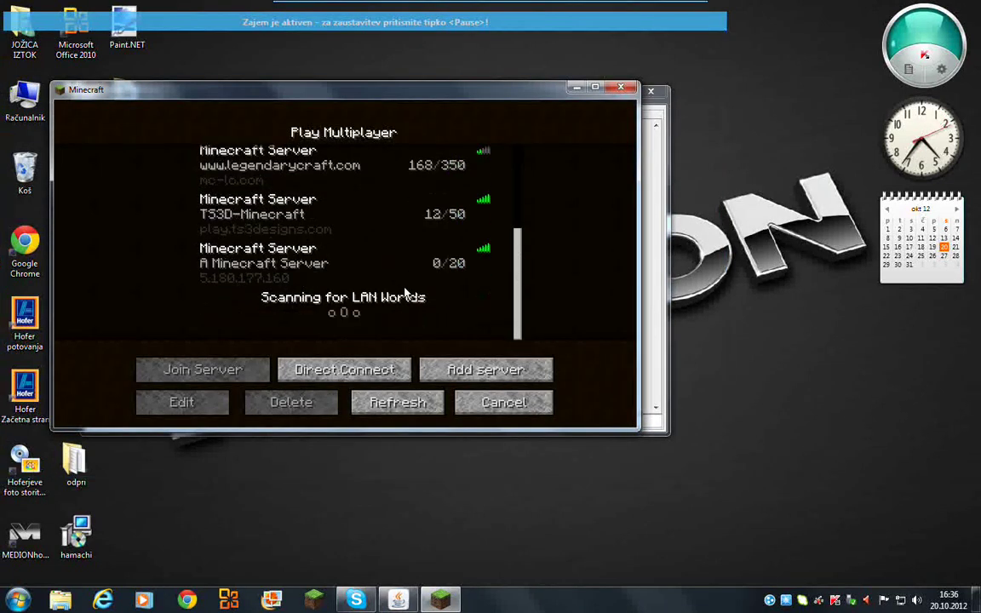
left_click(242, 370)
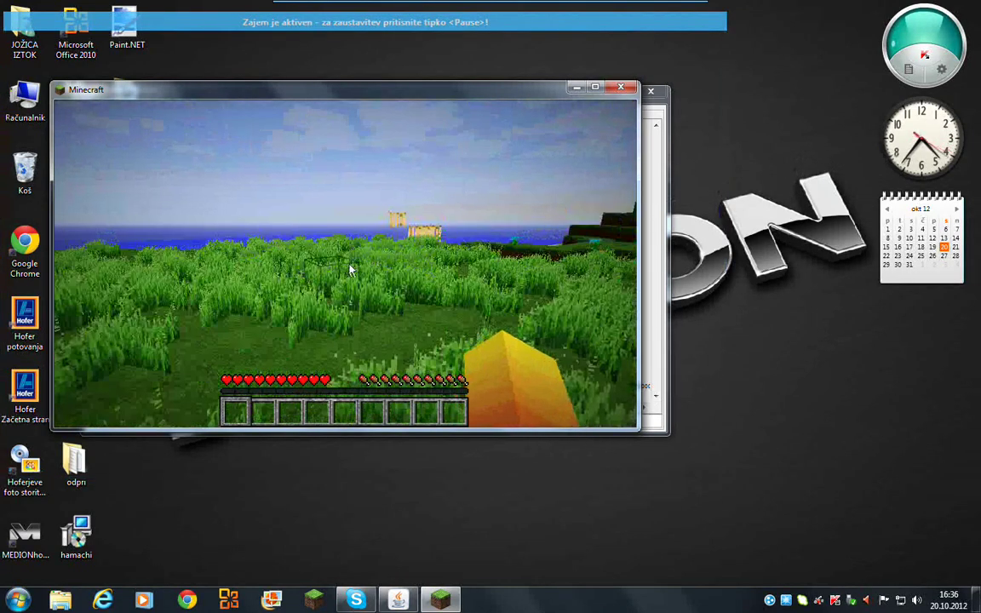
- Cross the grassland toward the ocean and island, surveying the sandy shoreline
key("w")
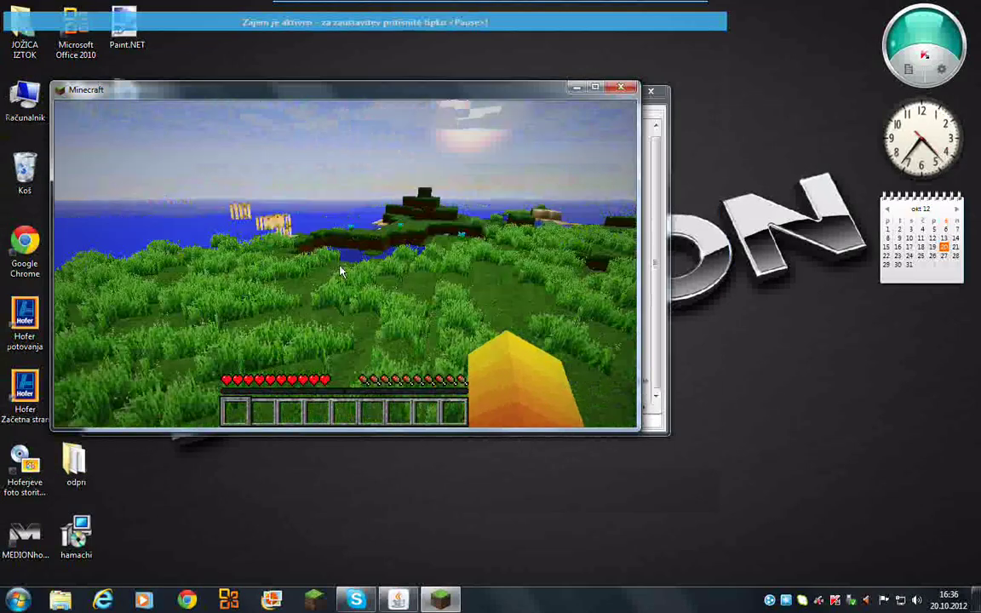
key("w")
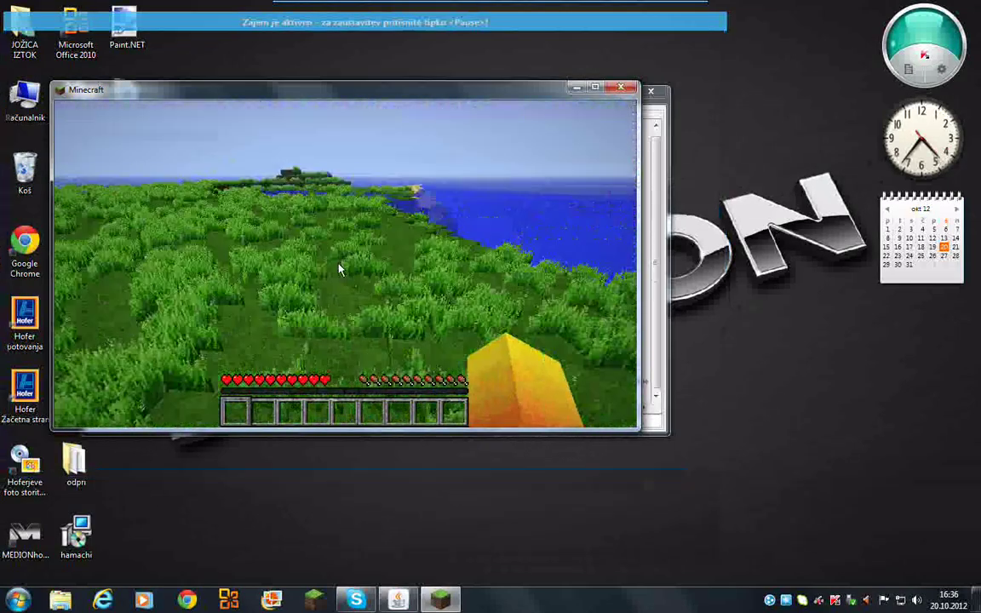
key("w")
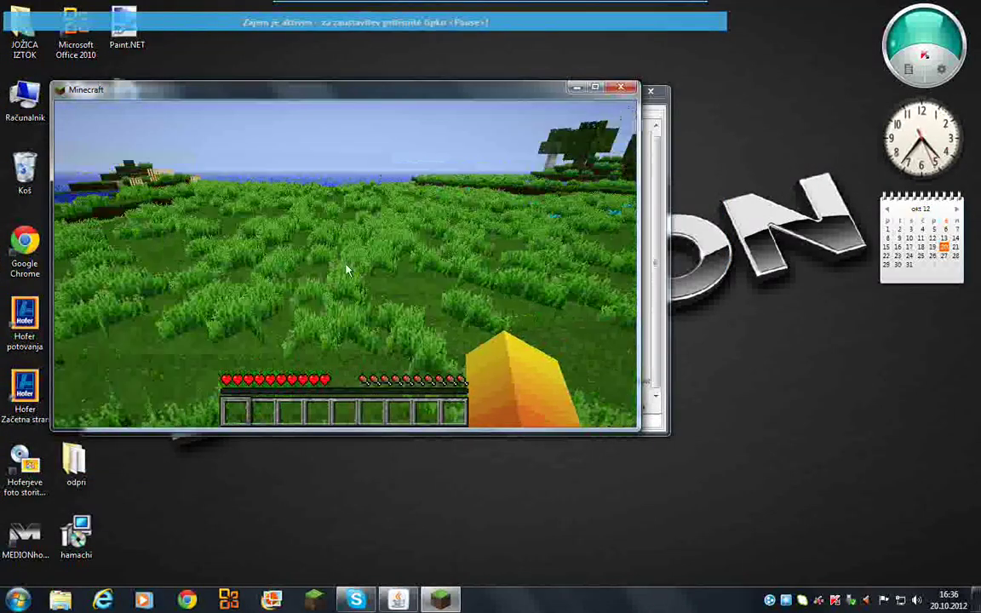
key("w")
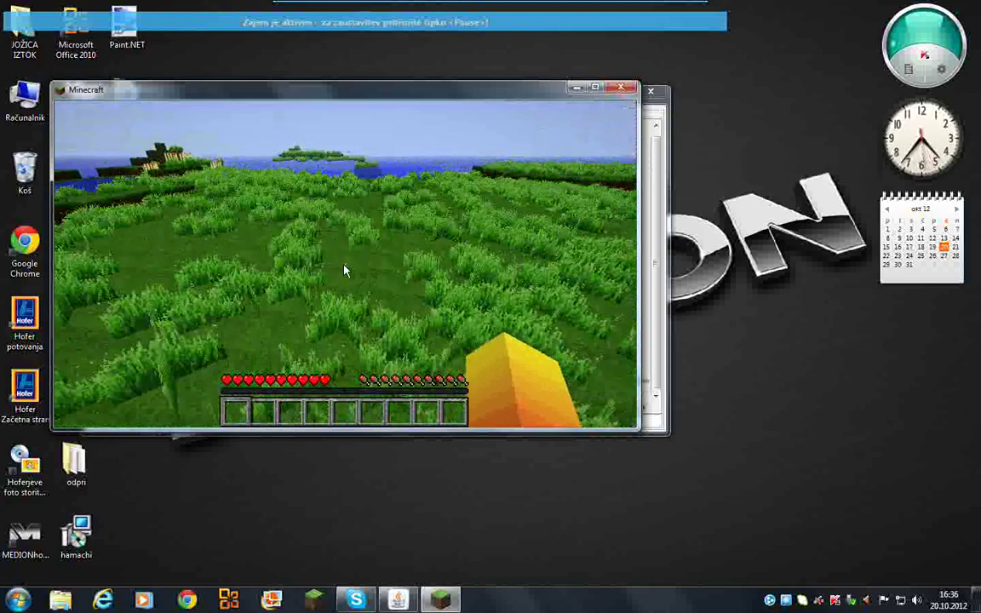
key("w")
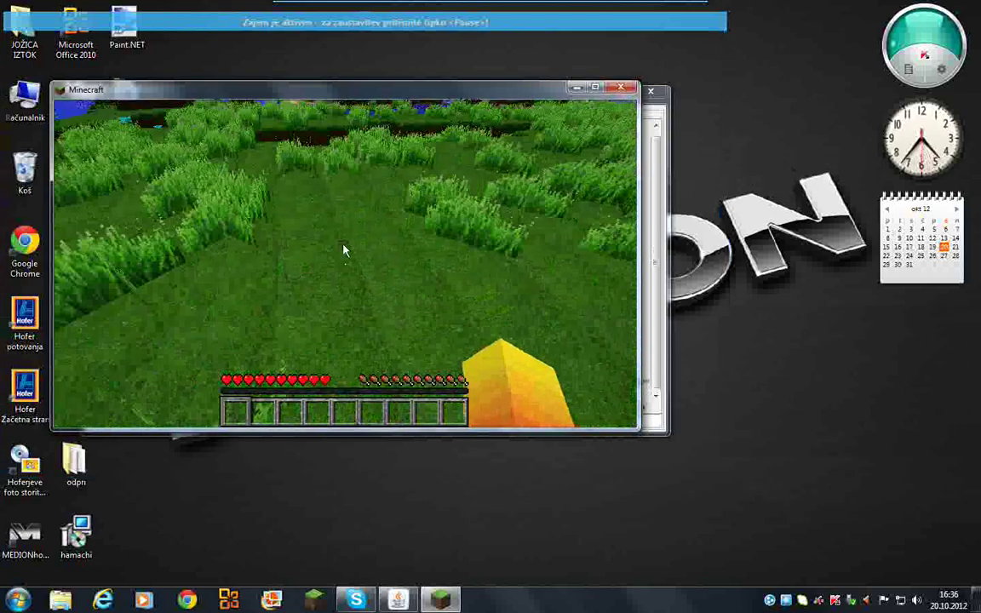
key("w")
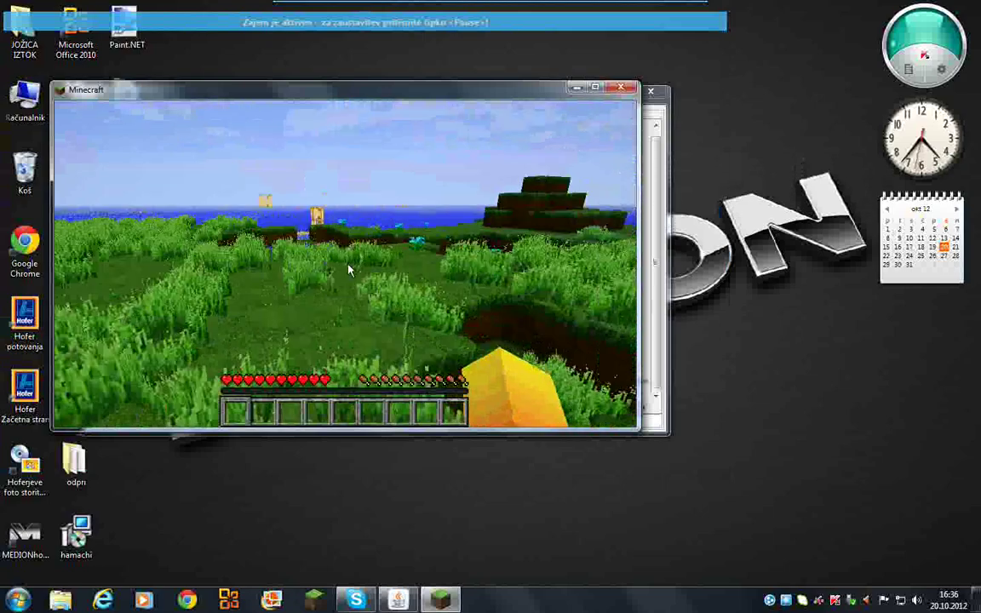
key("w")
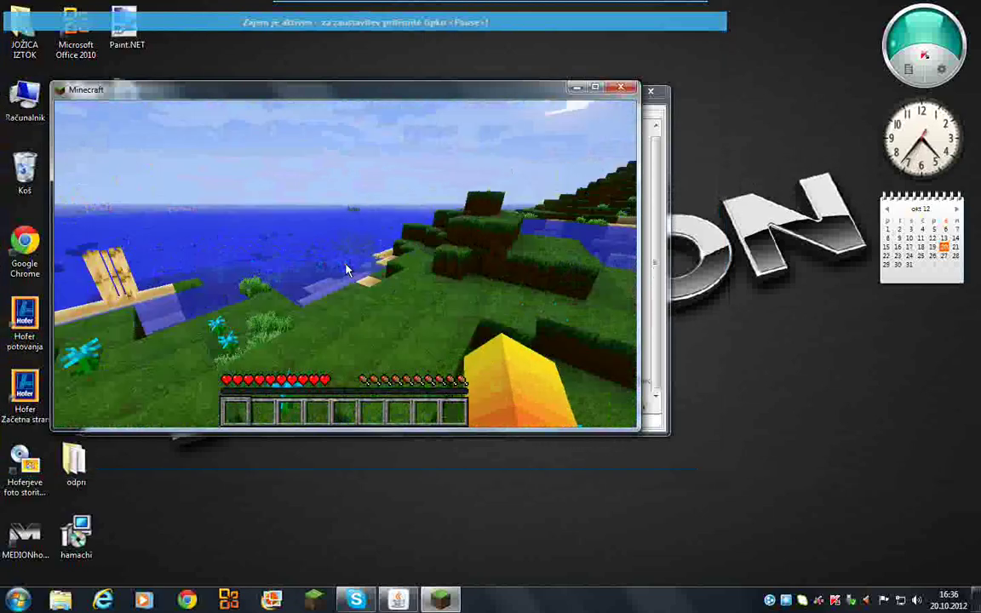
key("w")
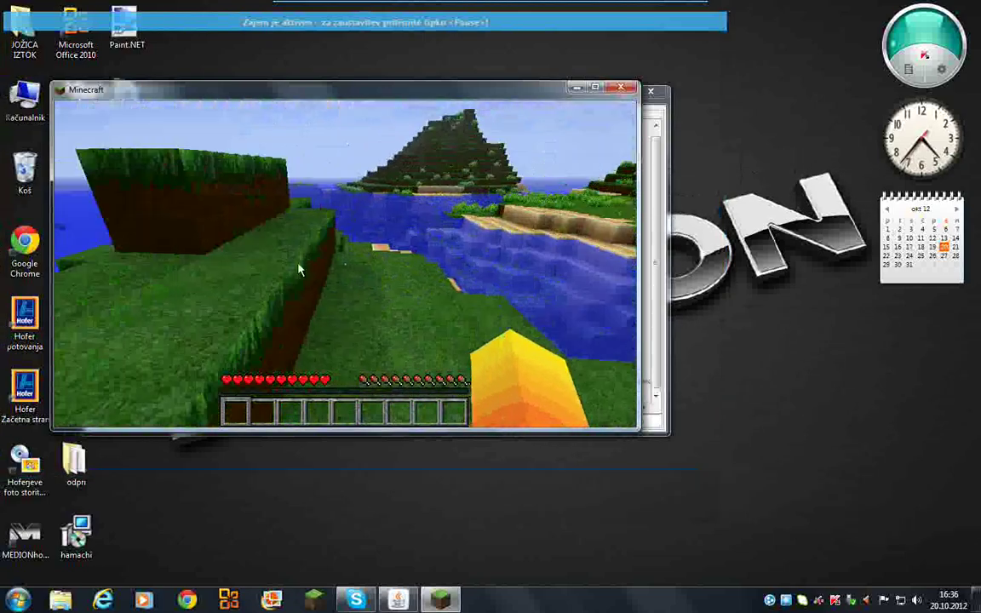
key("w")
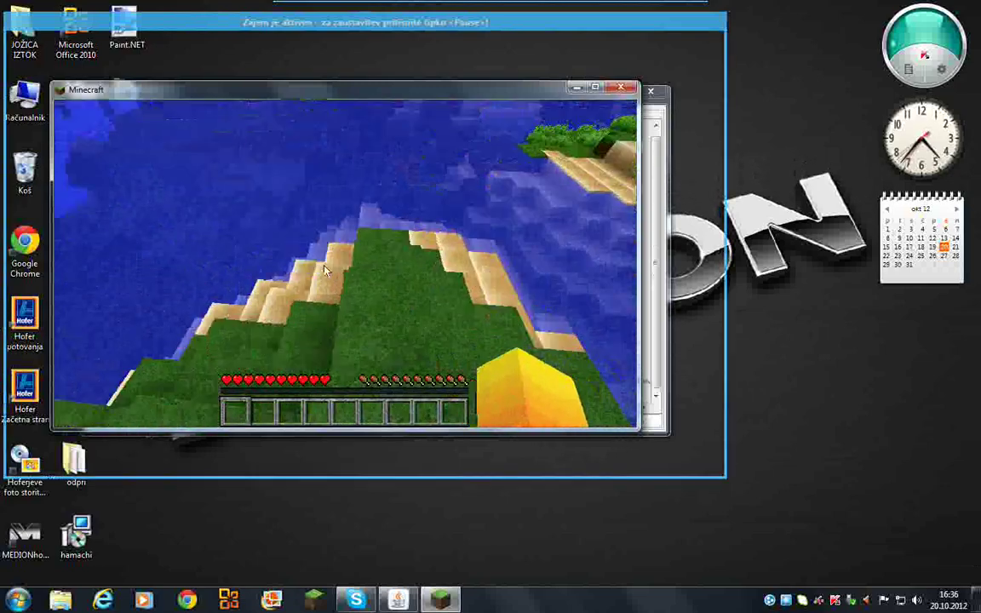
key("w")
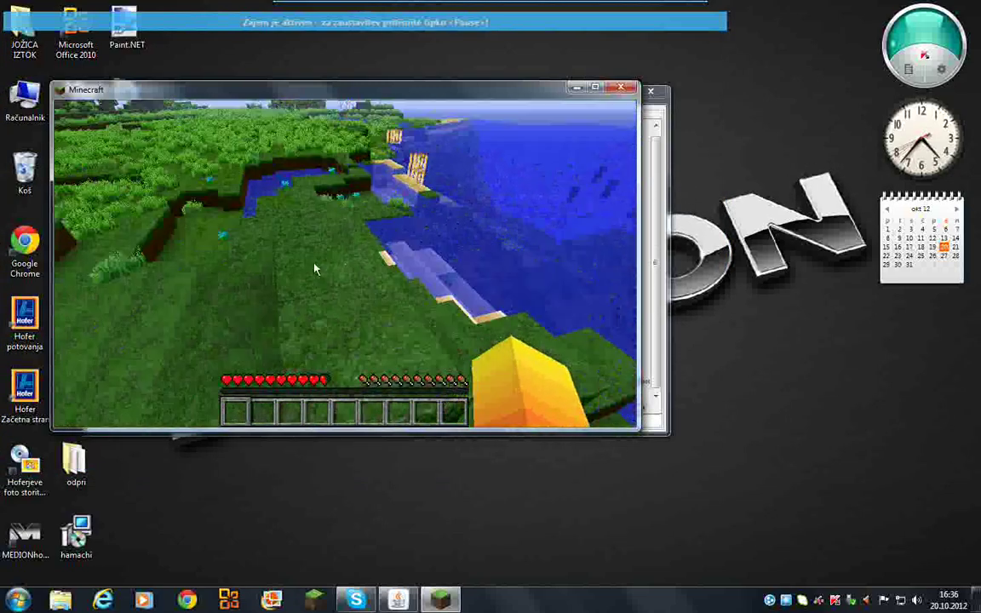
key("w")
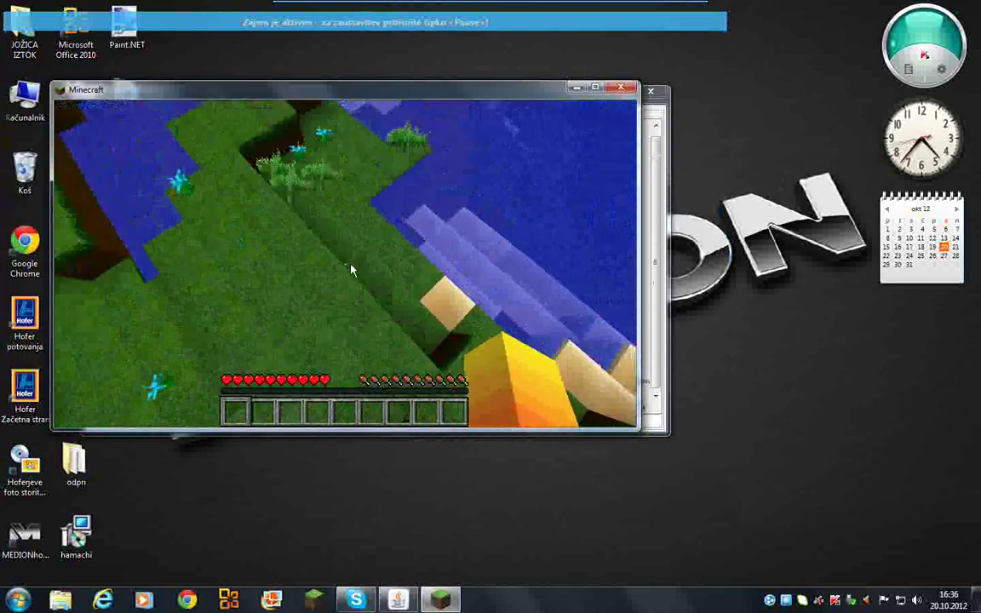
- Swim to the sand ledge, collect sugar cane, and climb back onto the grassy bank
key("w")
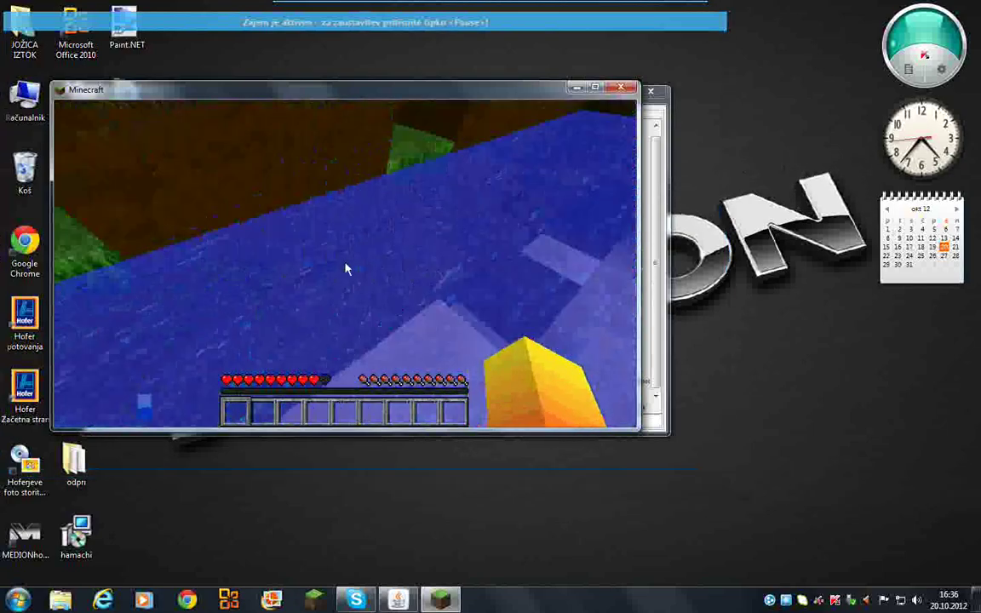
key("w")
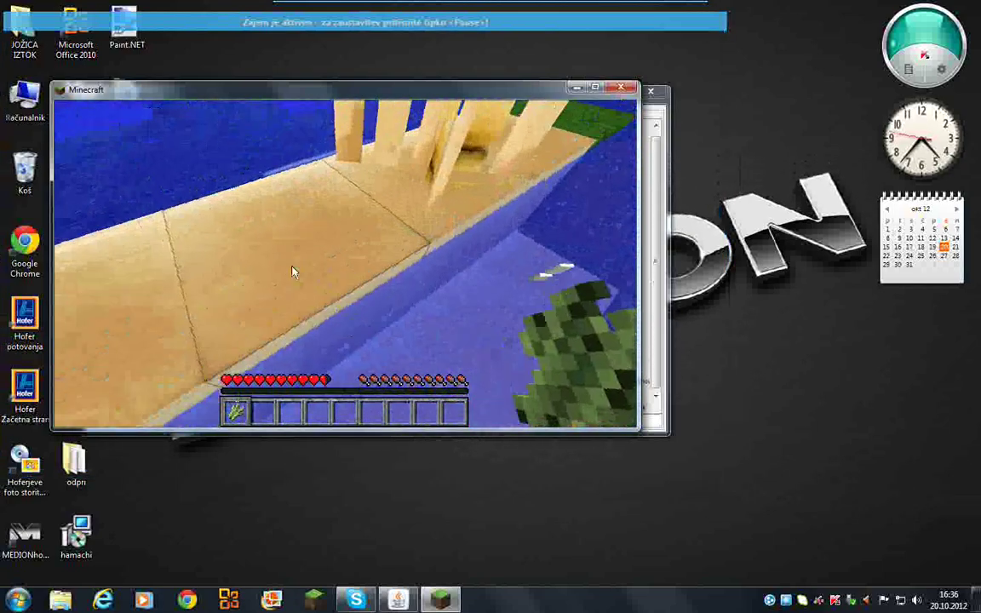
key("w")
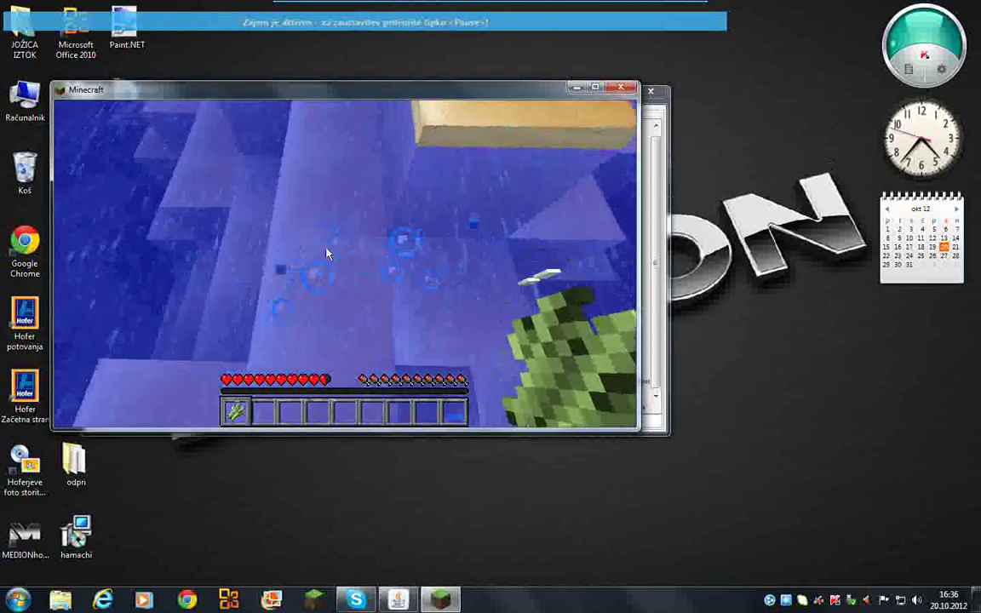
key("w")
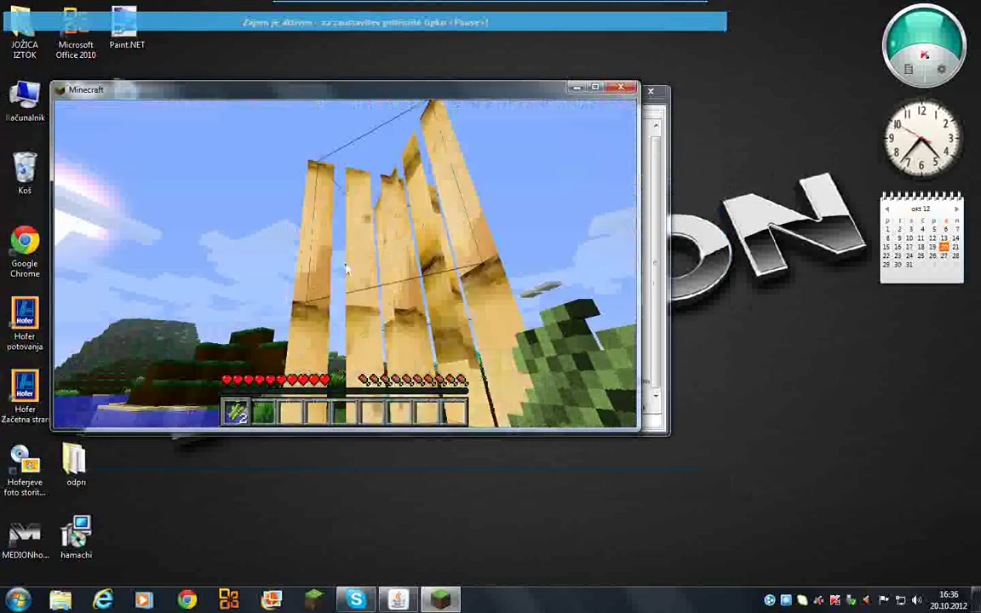
key("w")
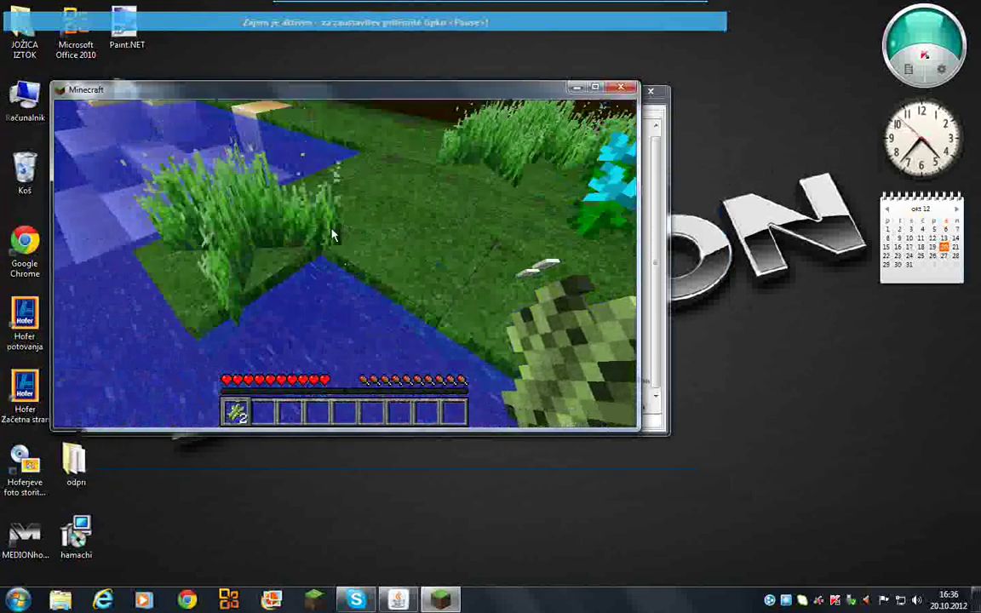
key("w")
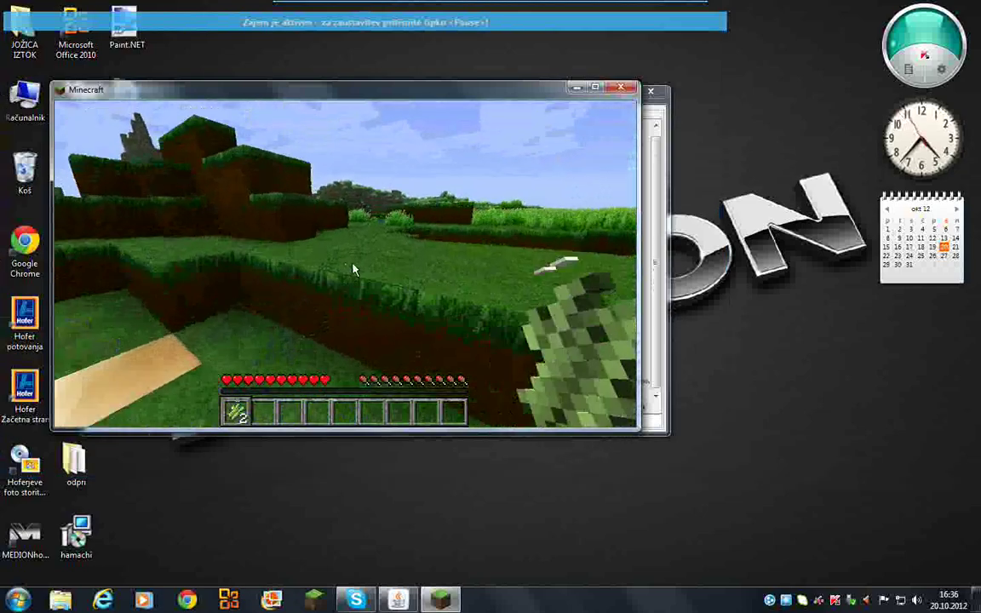
- Survey the sea, hilly island and river from the grassy riverbank
key("w")
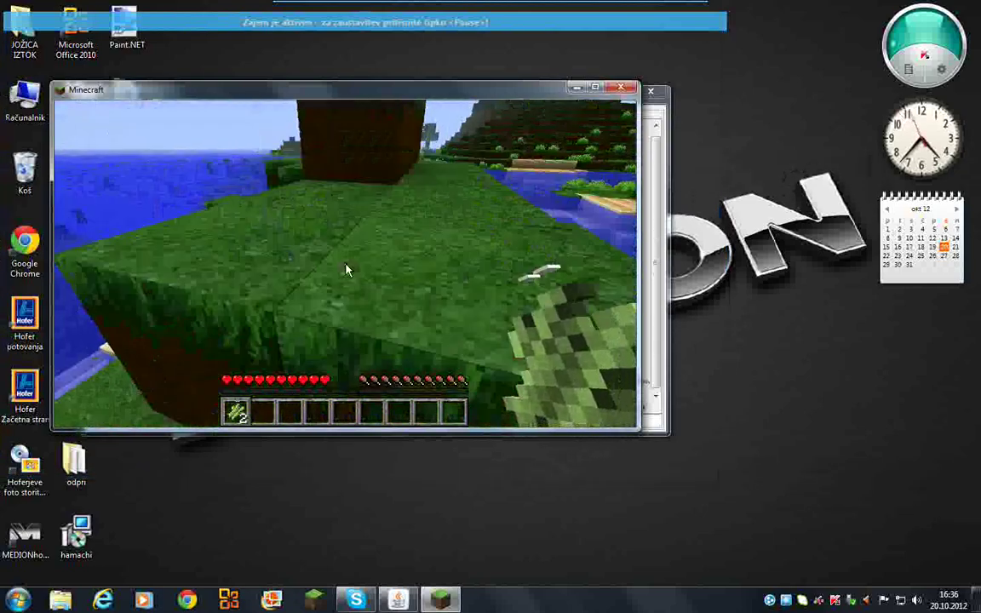
key("w")
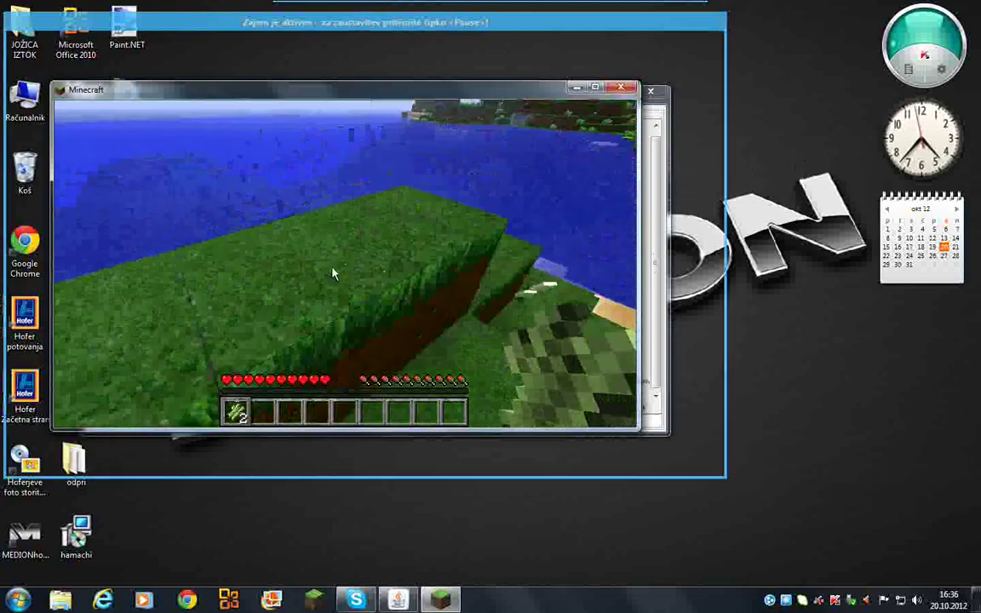
key("w")
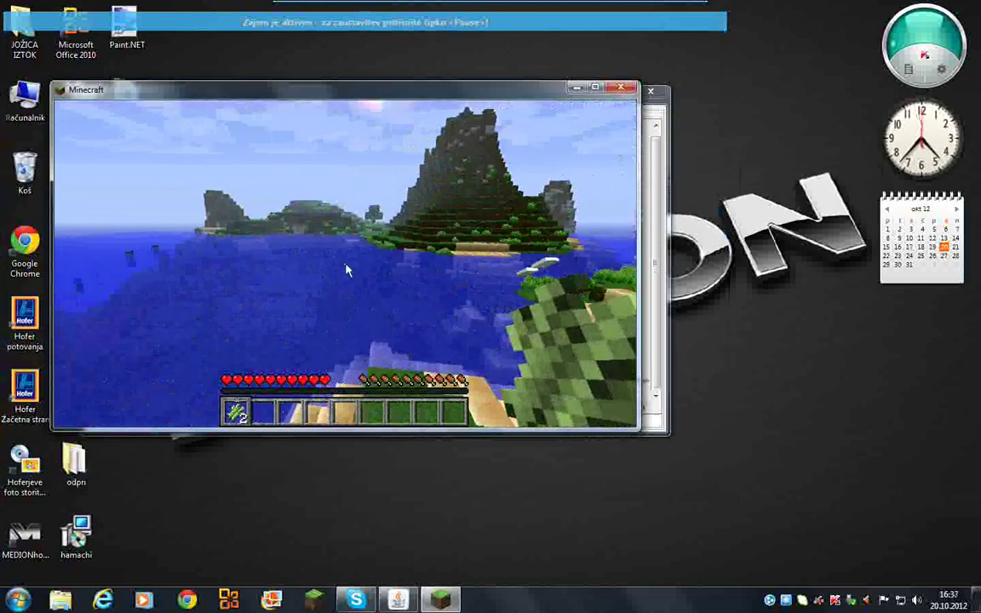
key("w")
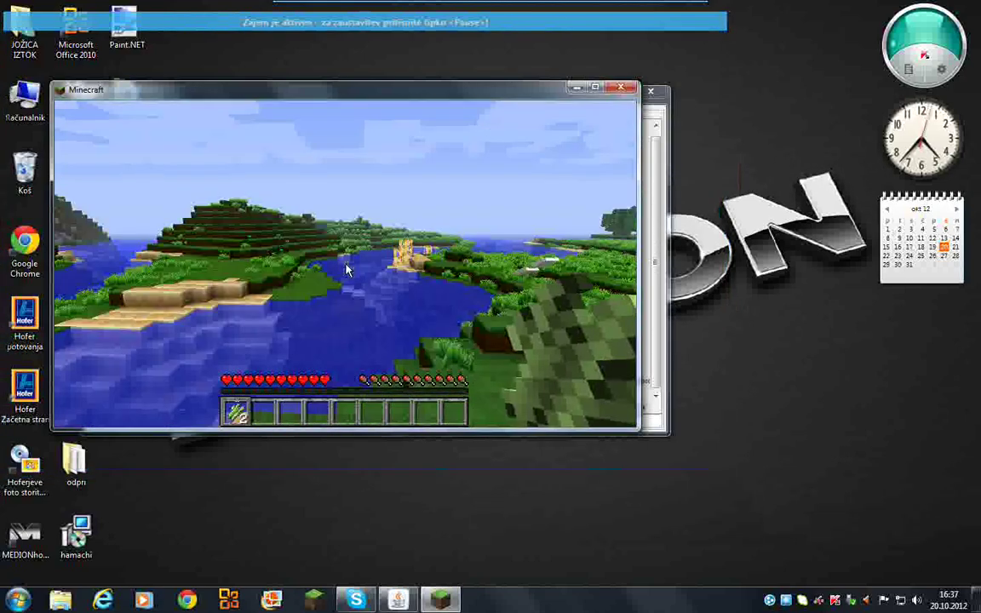
key("w")
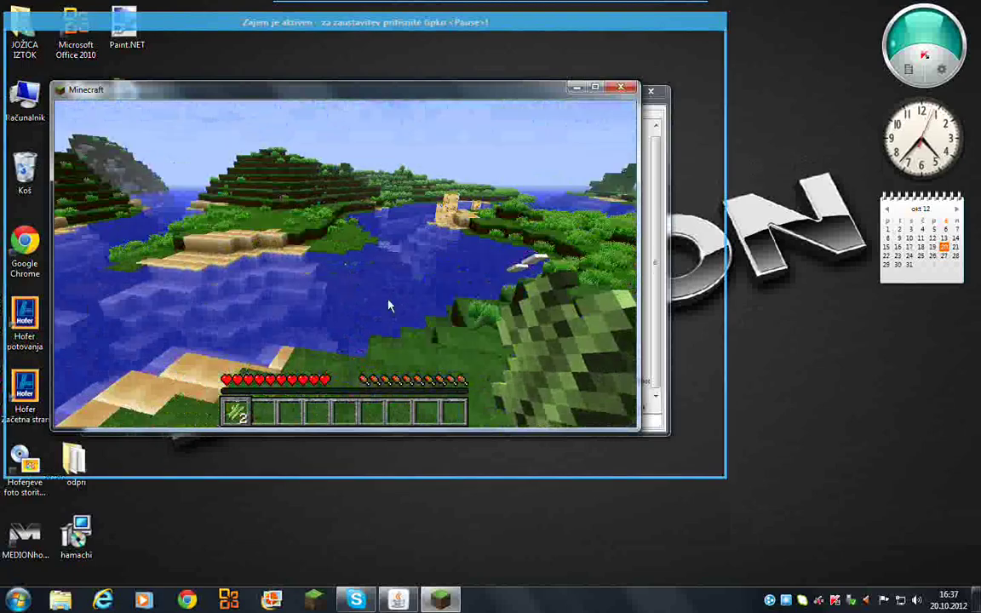
key("w")
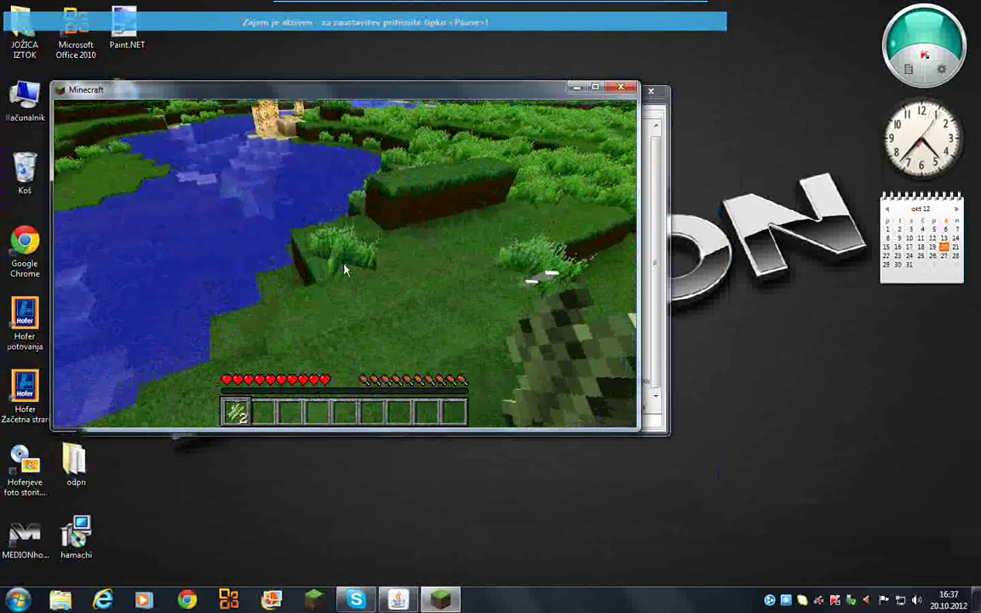
key("w")
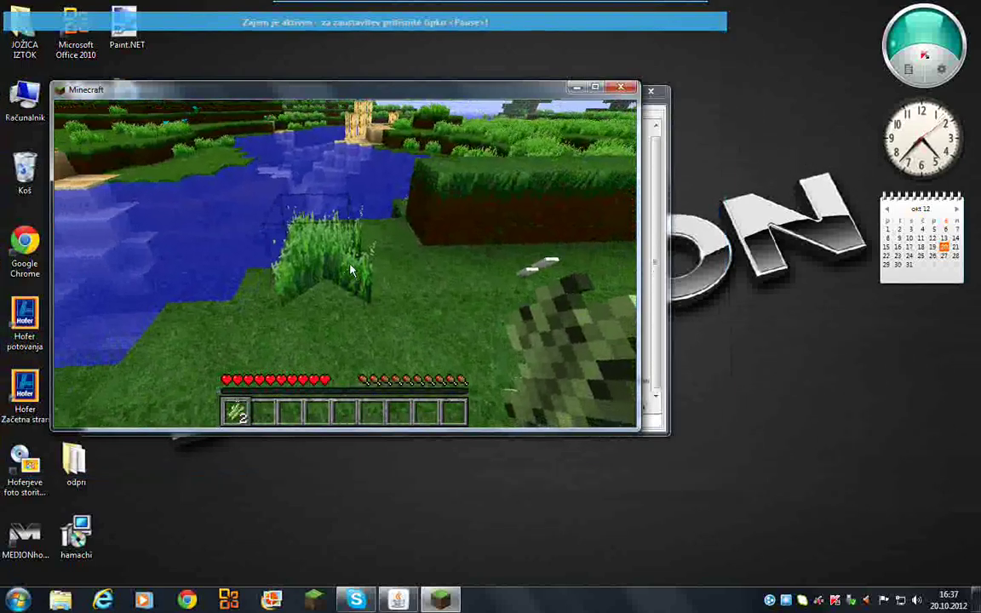
key("w")
key("w")
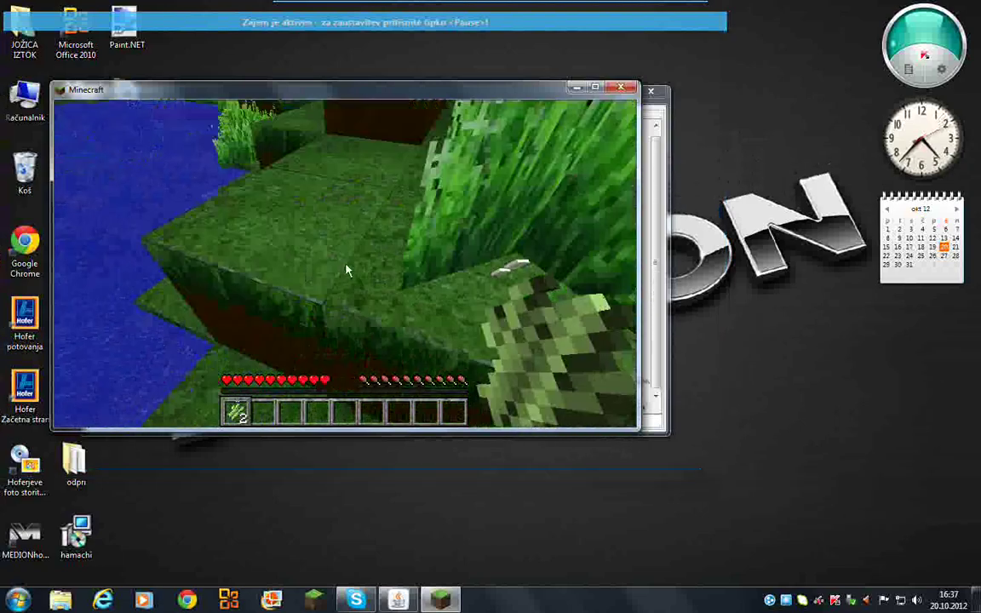
- Walk through tall grass and fields to the sand by the trees, then pause the game
key("w")
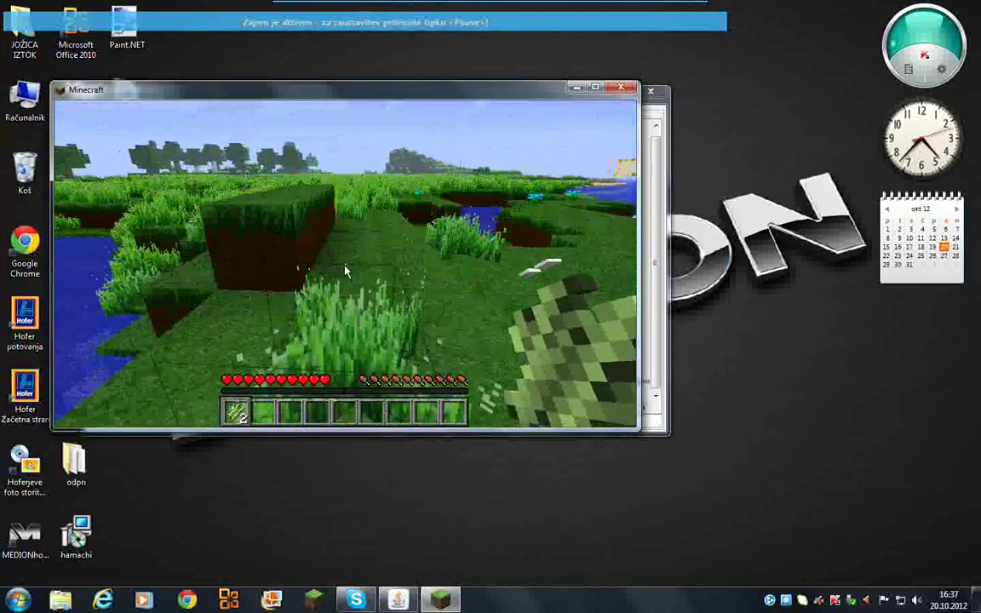
key("w")
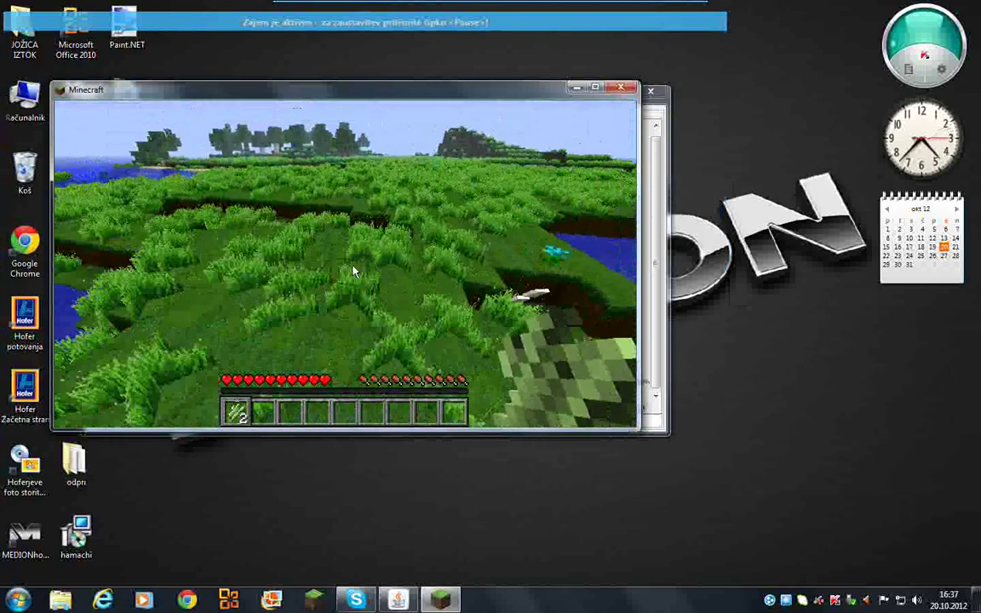
key("w")
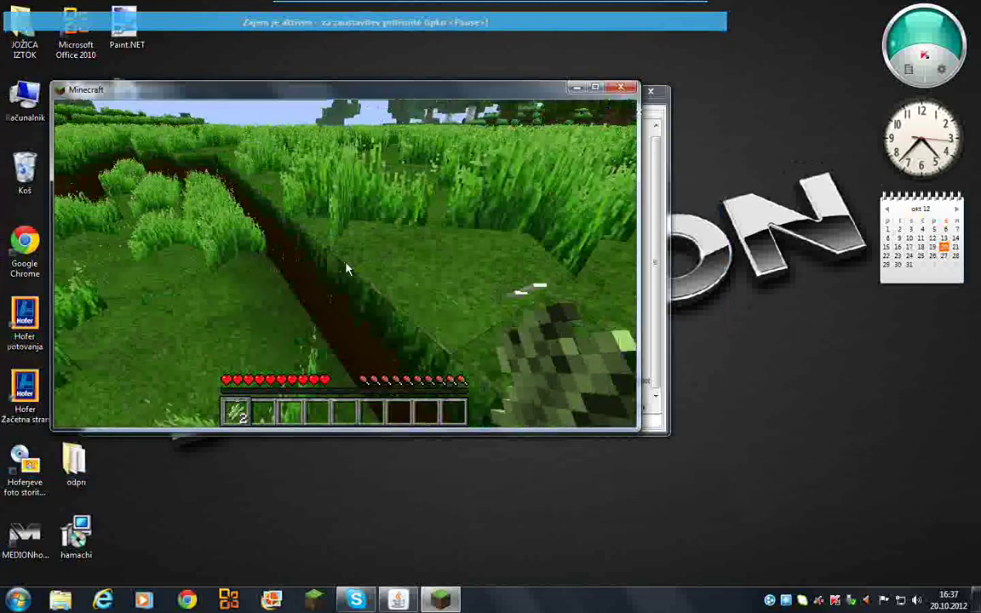
key("w")
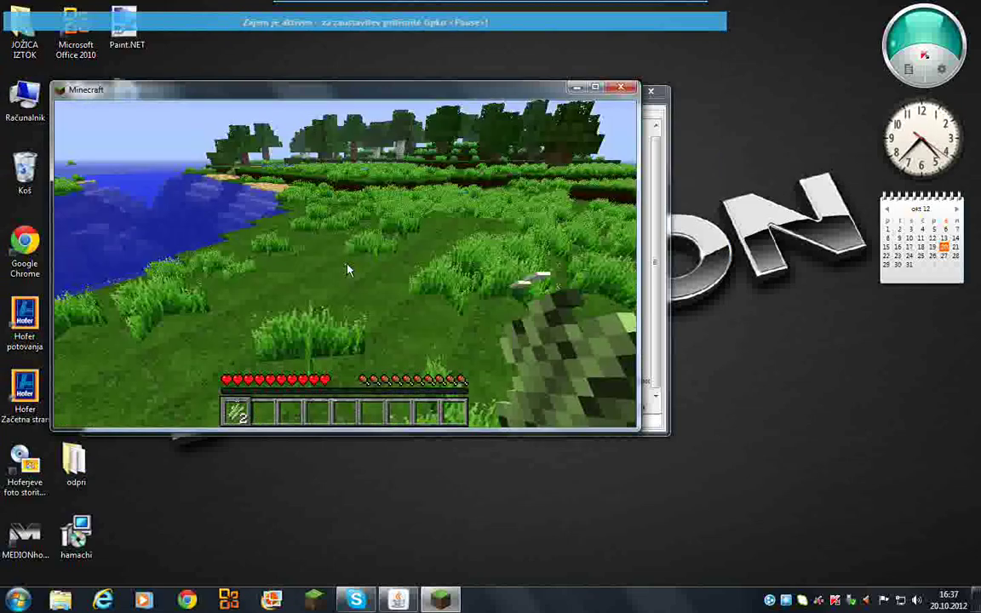
key("w")
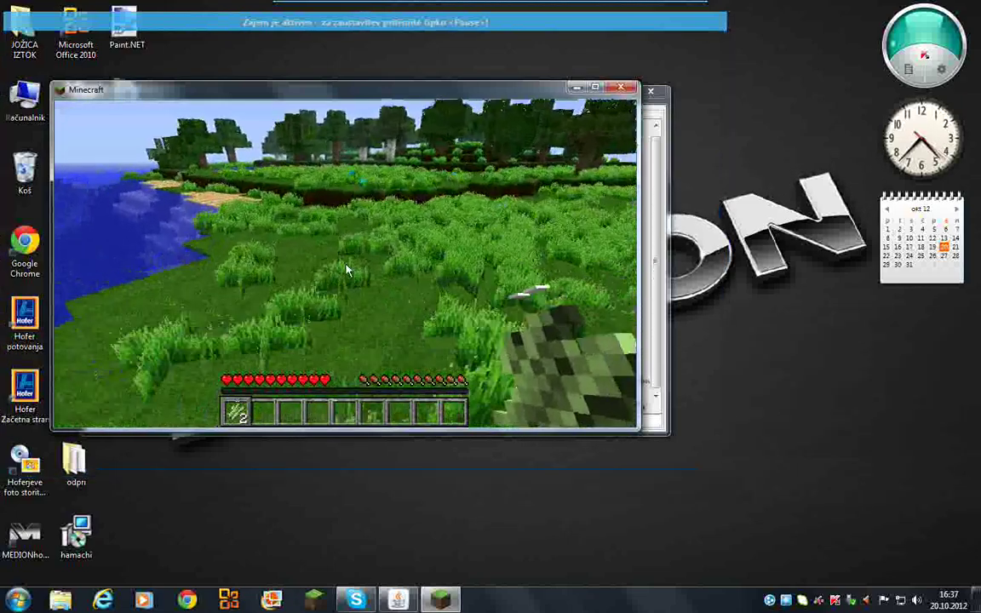
key("w")
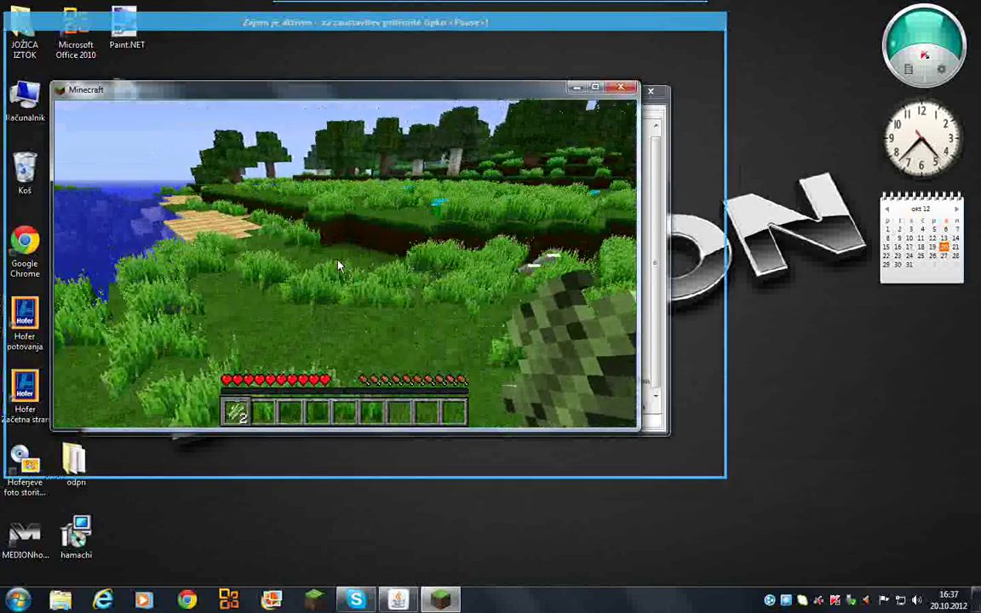
key("w")
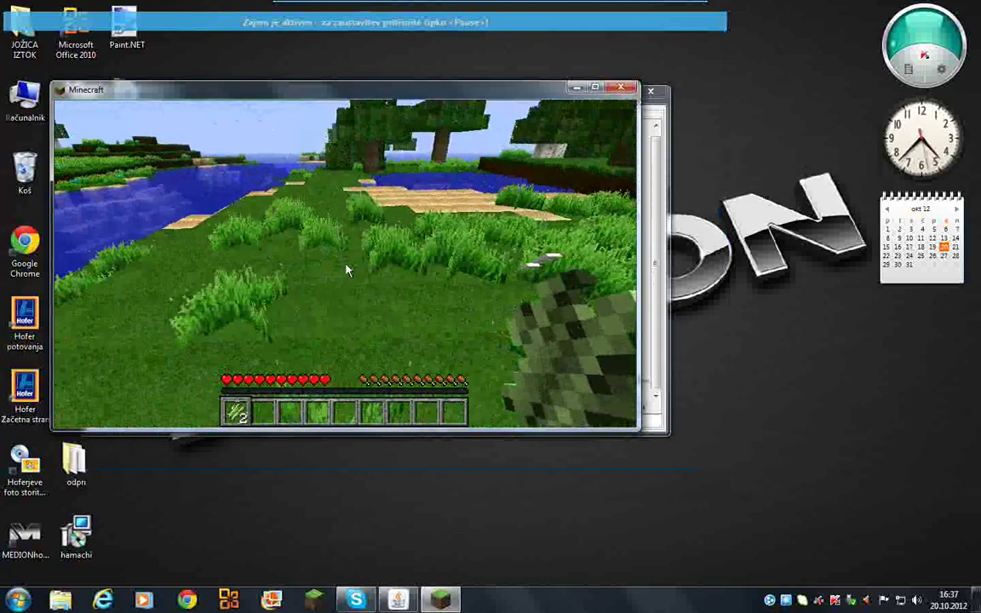
key("w")
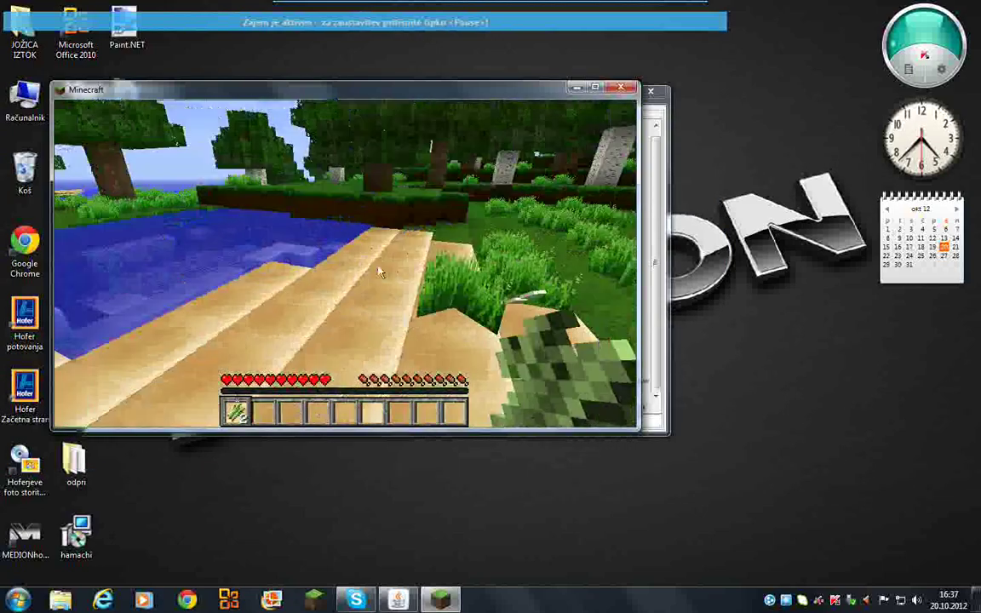
key("Escape")
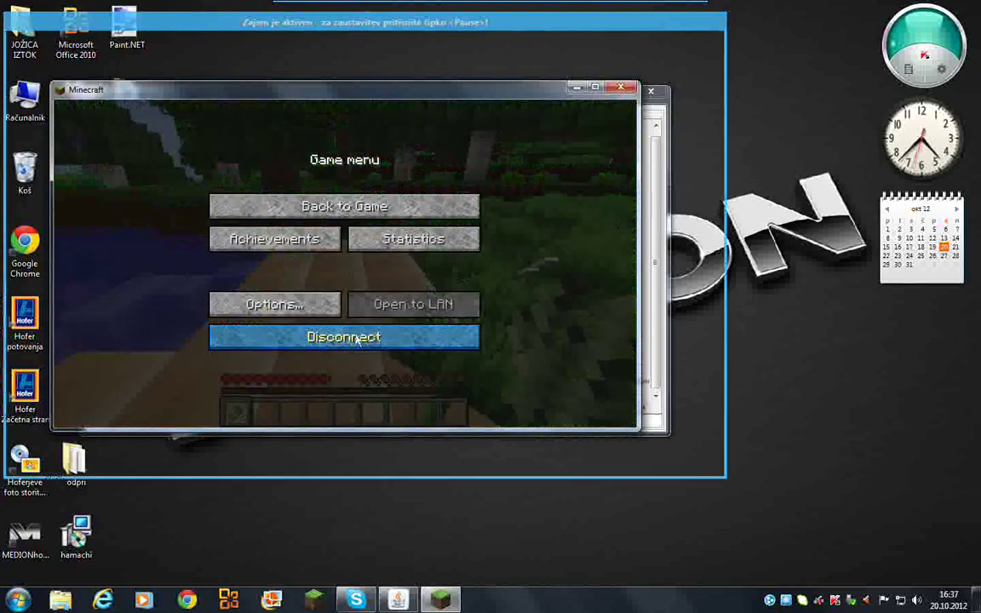